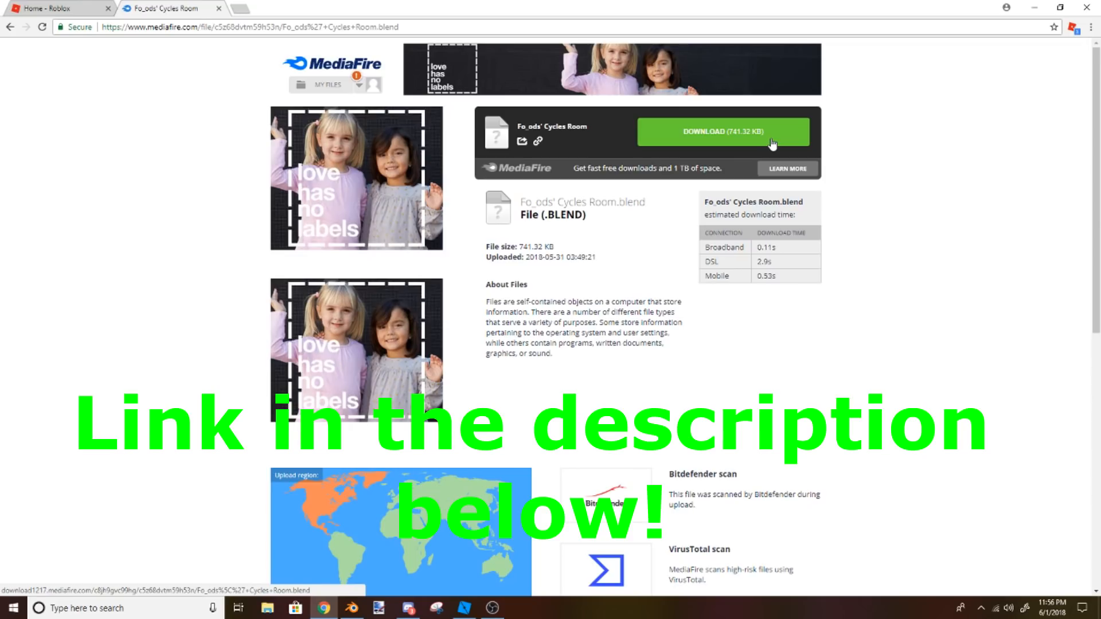
Step: Download the Cycles Room .blend file from its MediaFire page
left_click(772, 143)
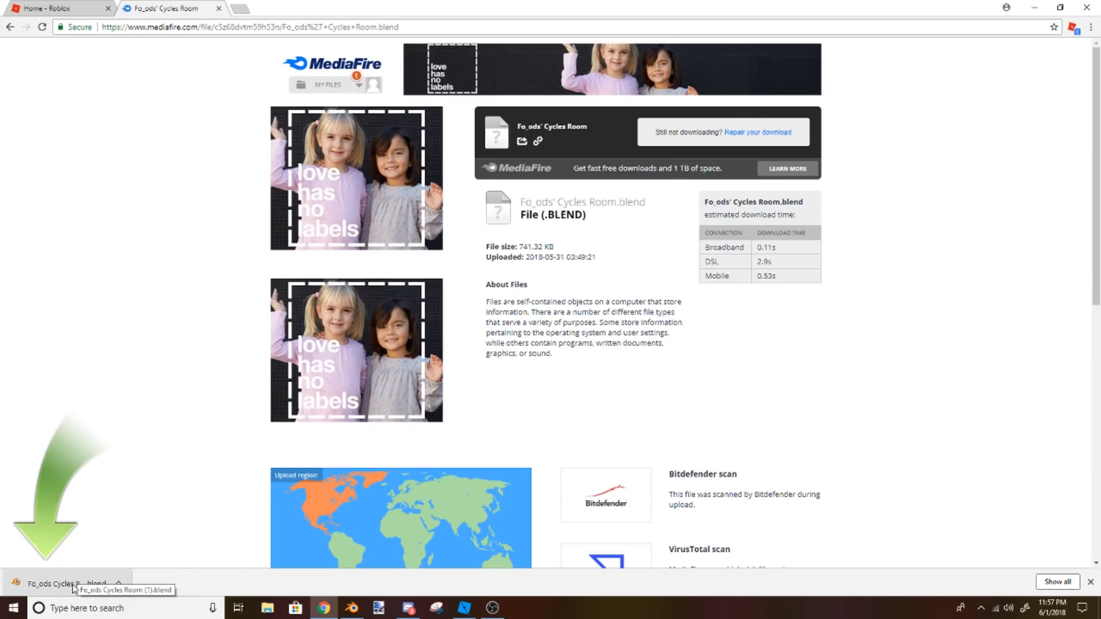
left_click(103, 589)
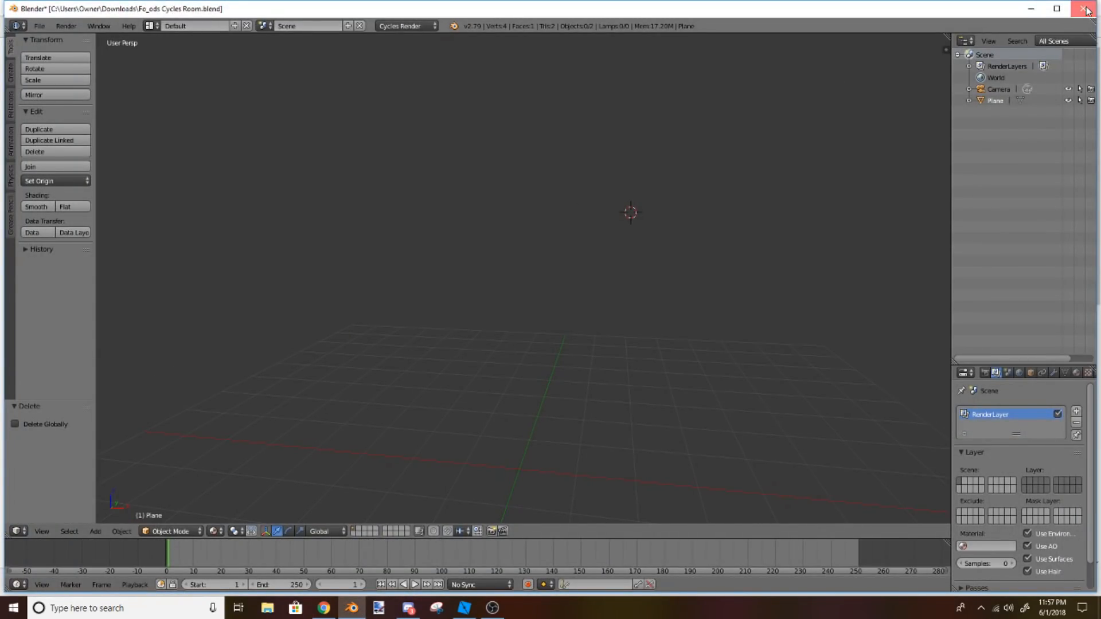
Step: Quit the already open Blender session, open the newly downloaded Cycles Room (1).blend file in Blender and maximize its window
left_click(1086, 10)
left_click(556, 344)
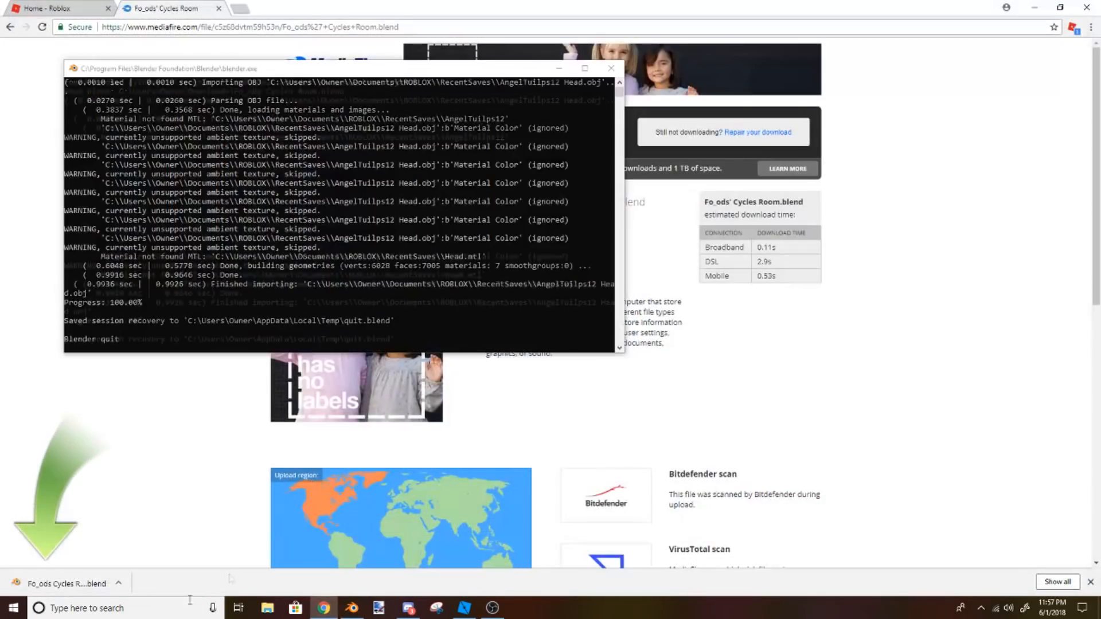
left_click(80, 582)
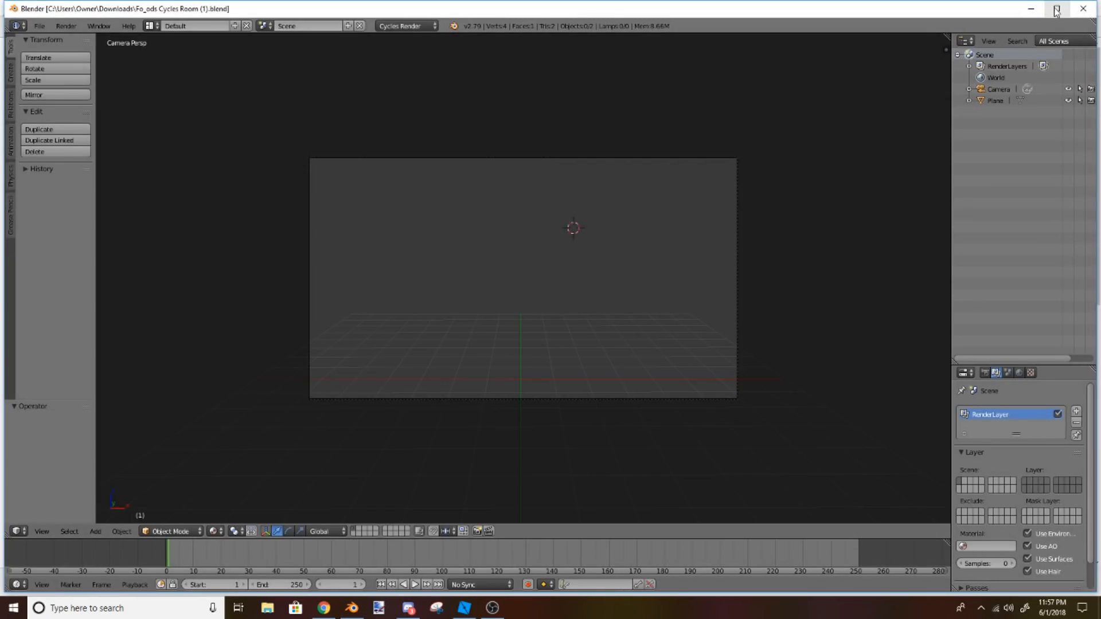
left_click(1057, 11)
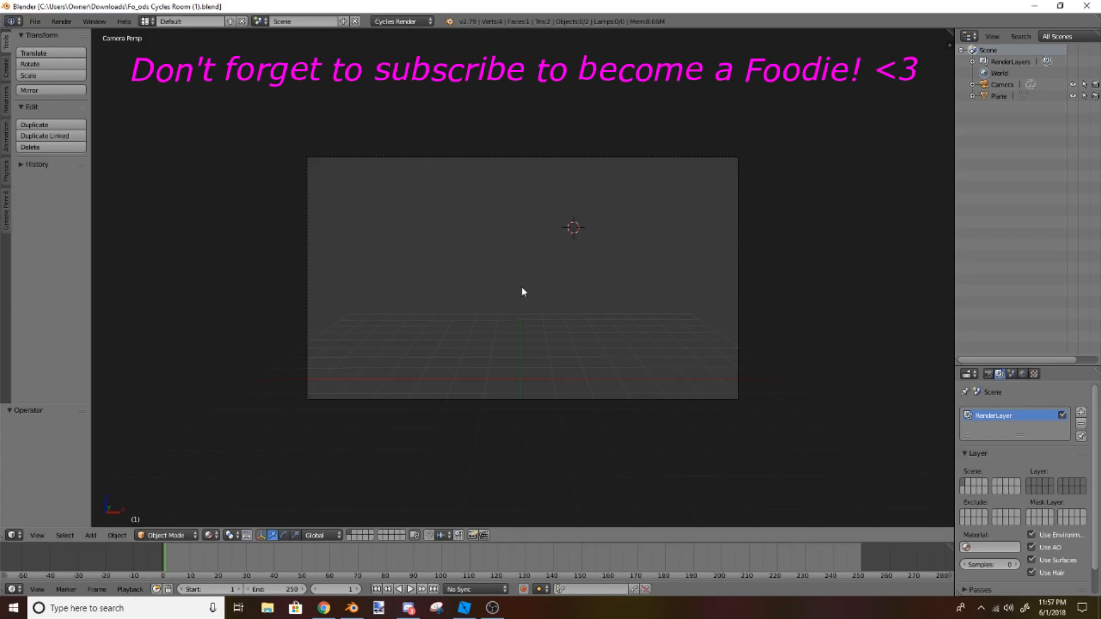
Step: Leave the camera view and examine the room plane and camera from several sides using walk navigation
left_click(36, 535)
left_click(36, 538)
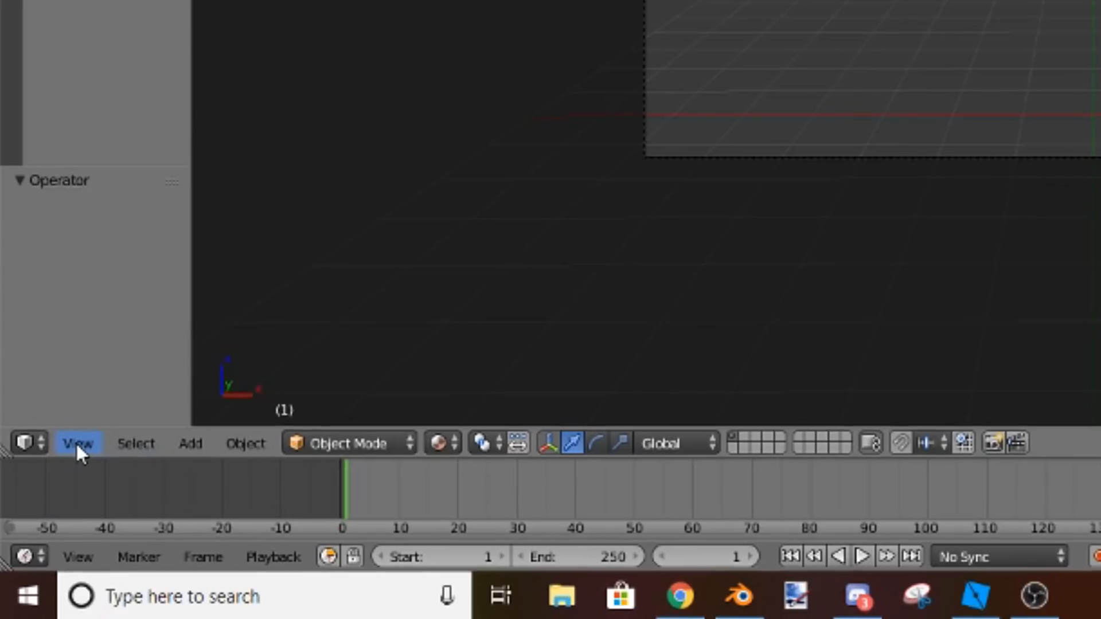
left_click(36, 535)
left_click(106, 358)
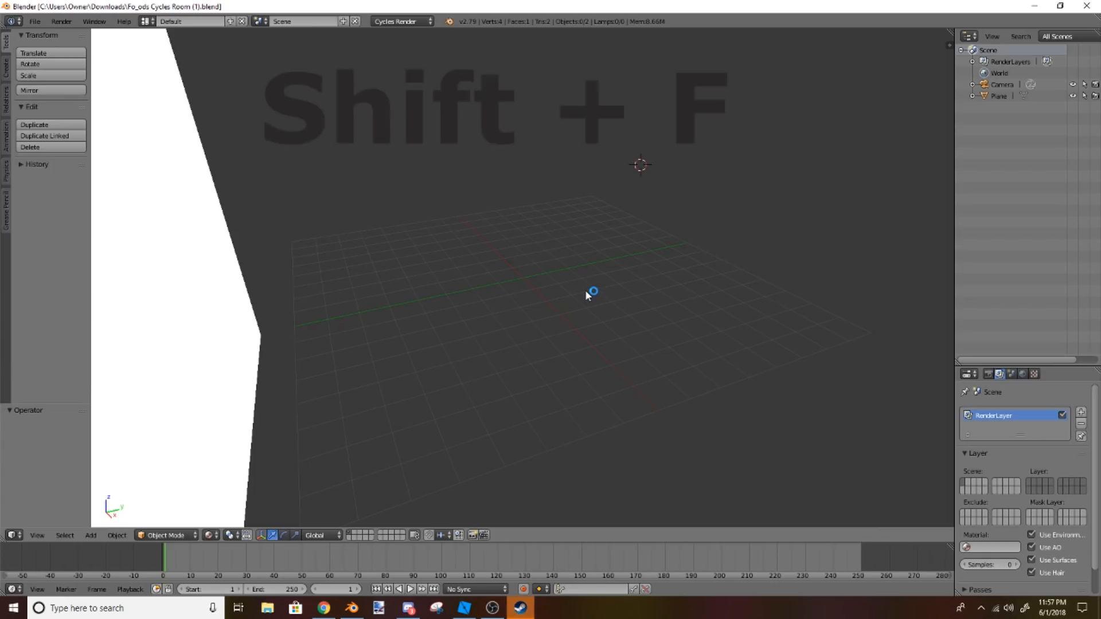
key("shift+f")
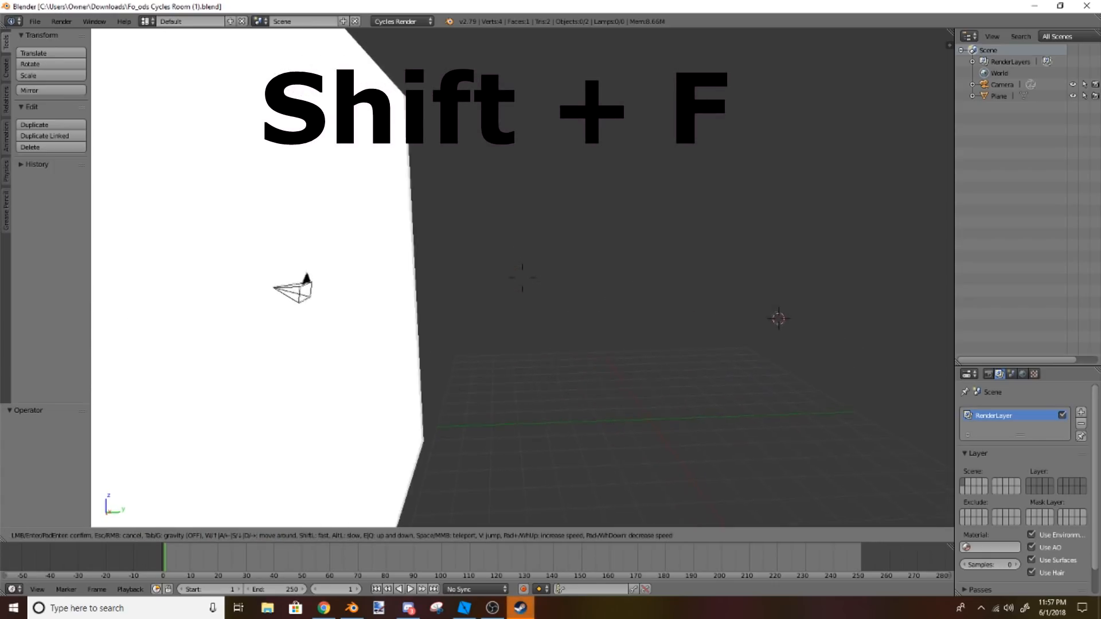
key("d")
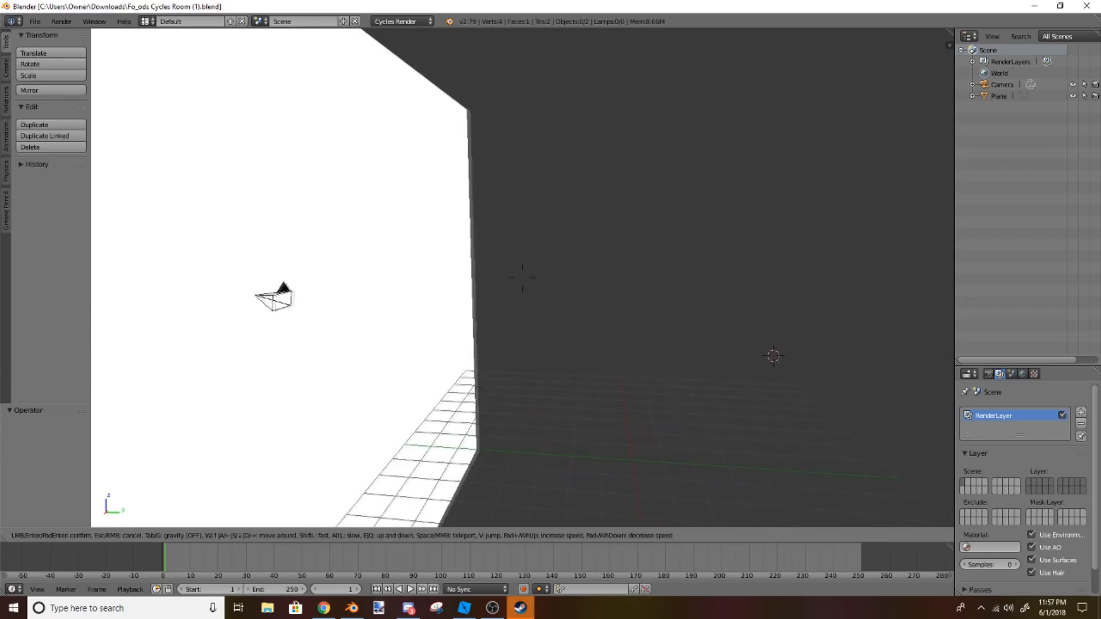
key("a")
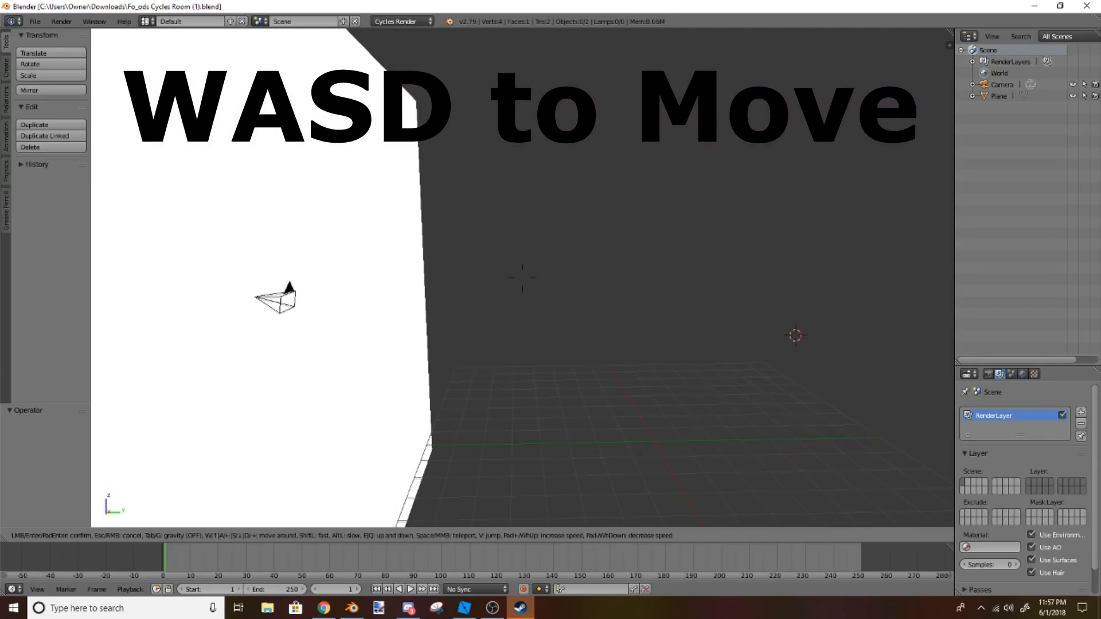
key("a")
key("d")
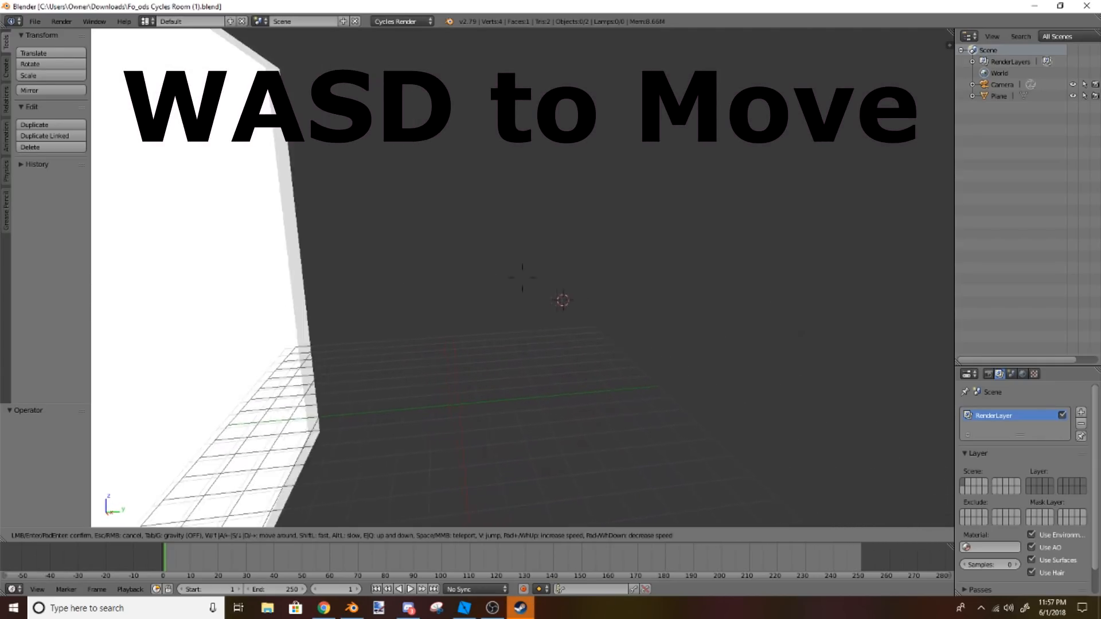
key("a")
key("s")
key("d")
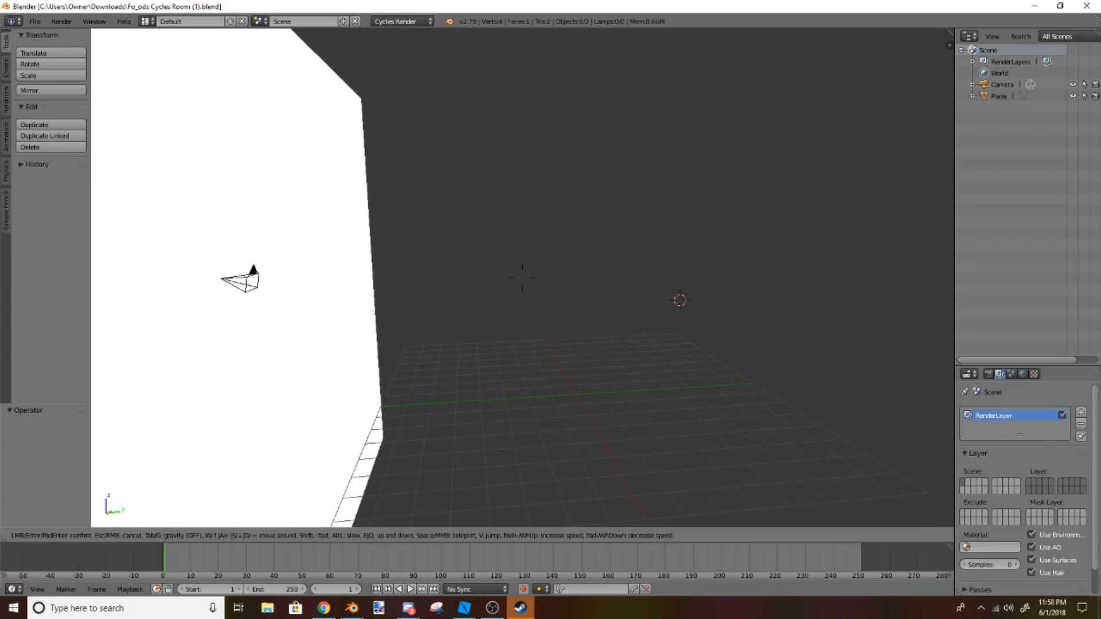
key("w")
key("a")
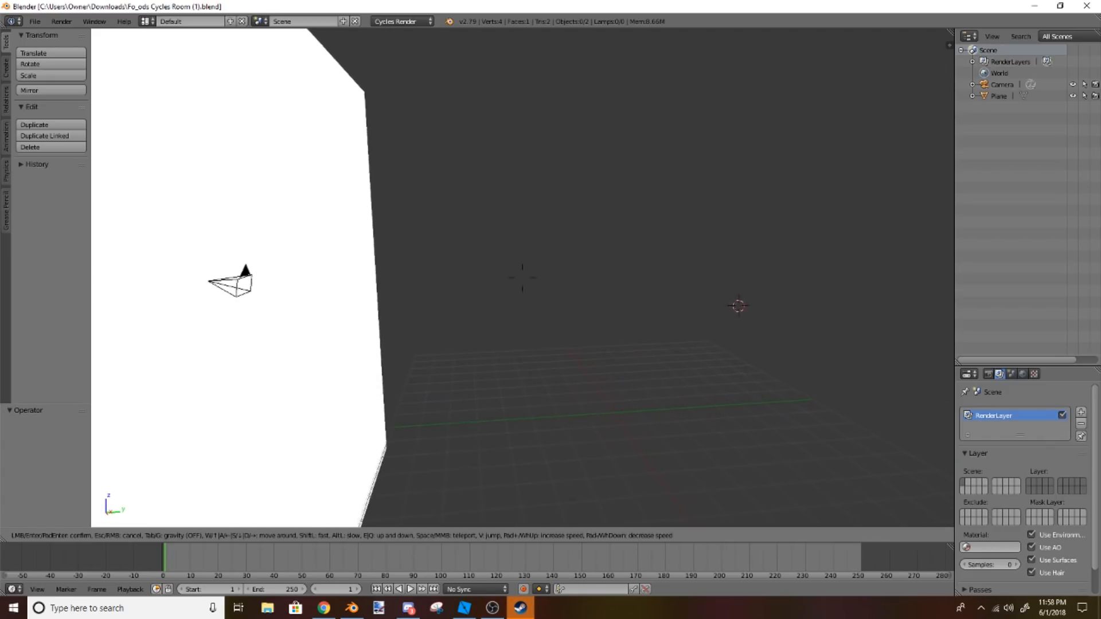
key("w")
key("w")
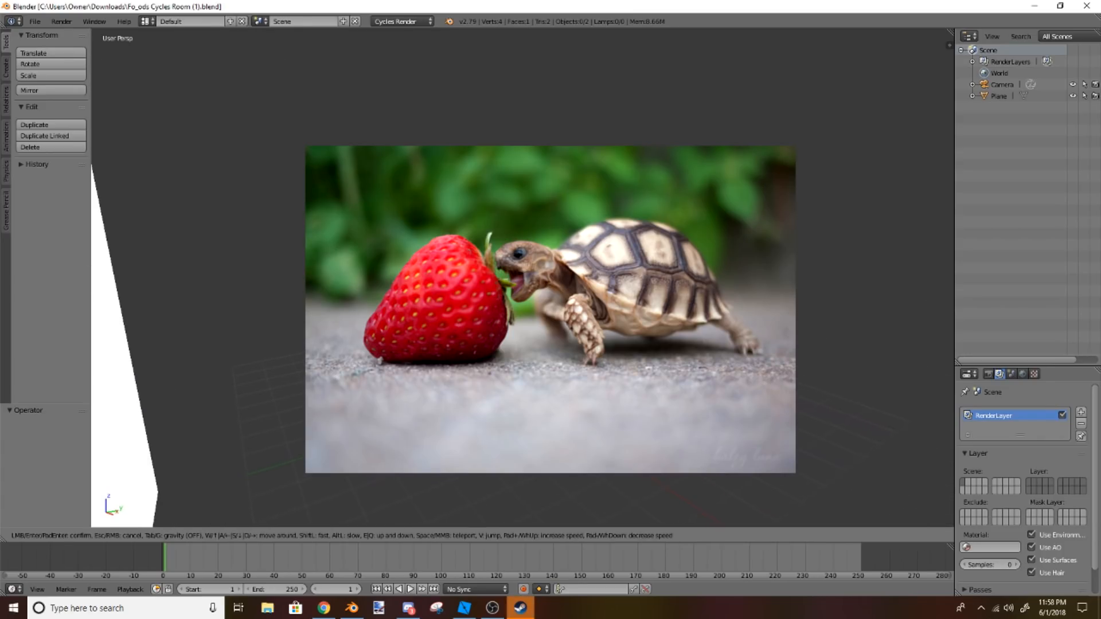
key("a")
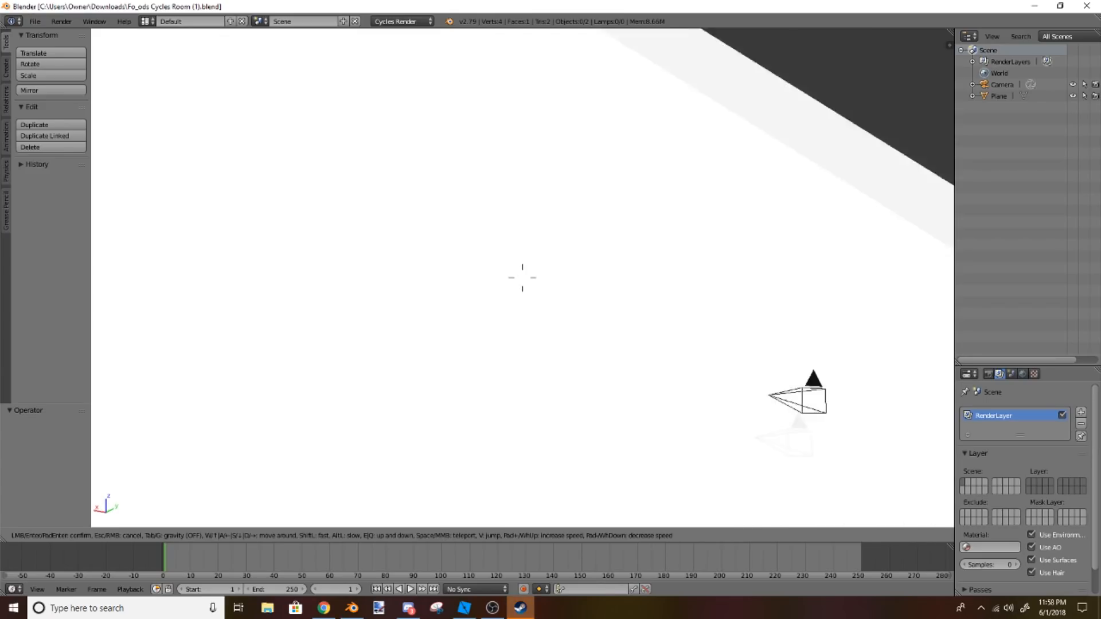
key("d")
key("d")
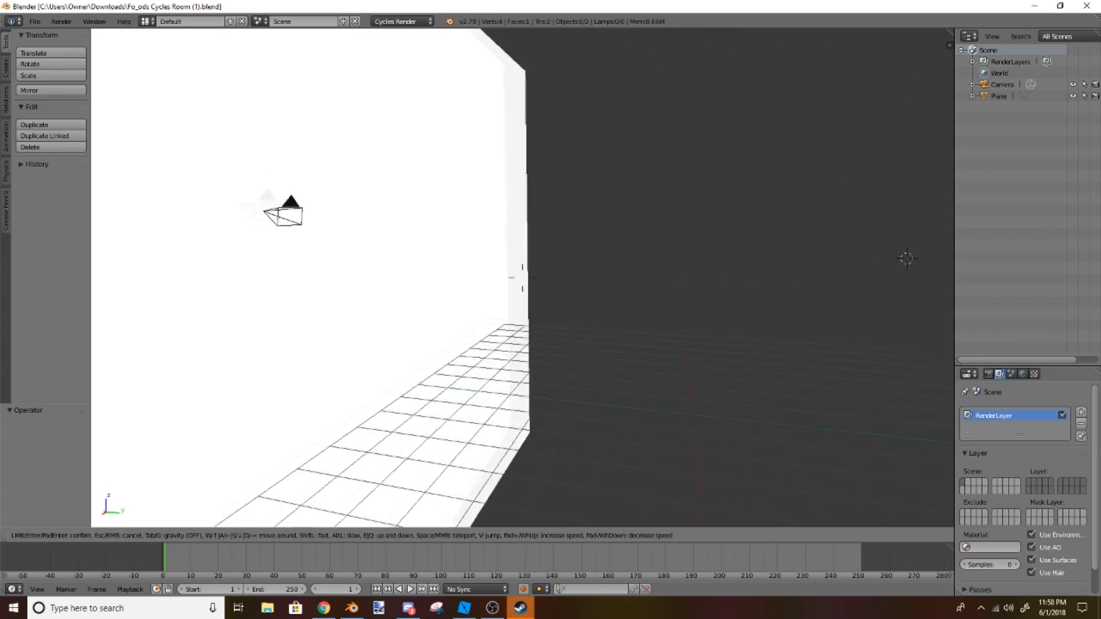
key("s")
key("a")
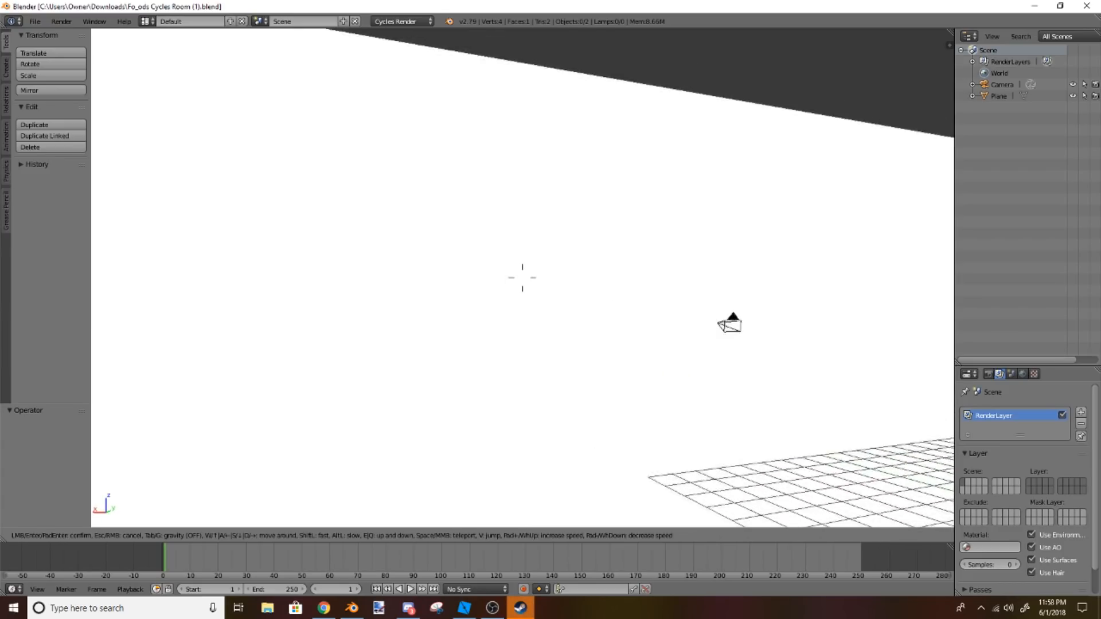
key("w")
key("w")
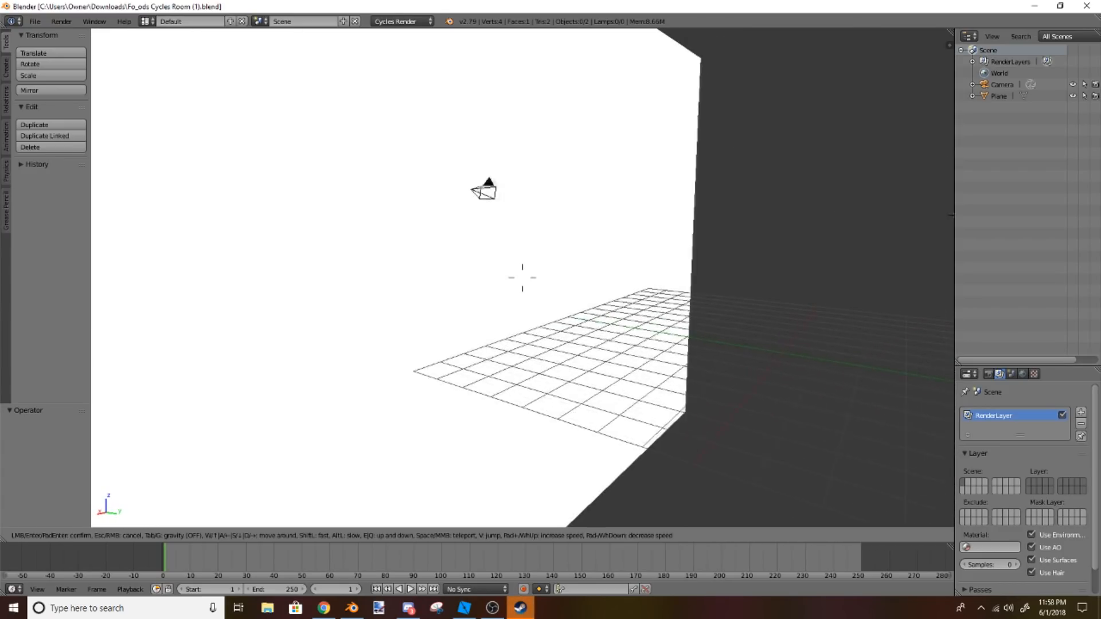
key("a")
key("s")
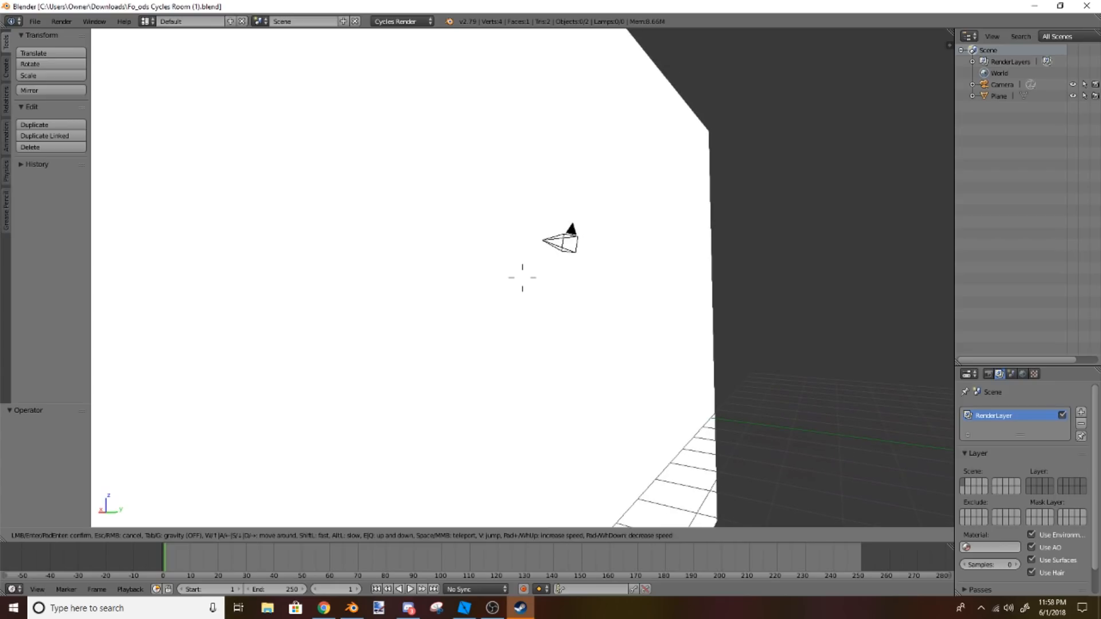
key("w")
key("s")
key("s")
key("d")
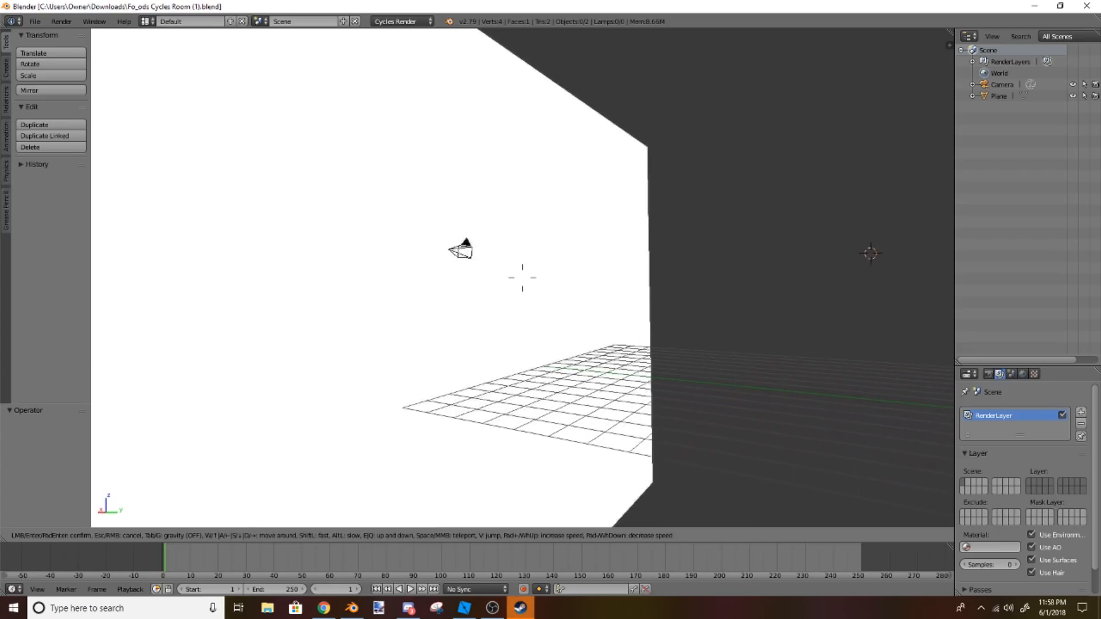
key("w")
key("w")
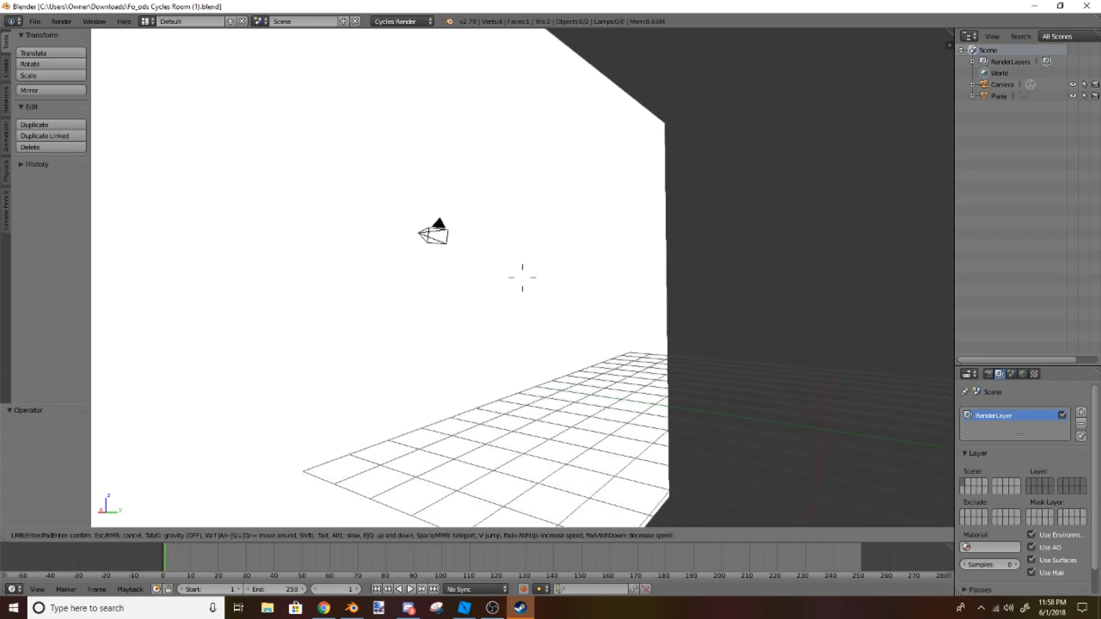
key("a")
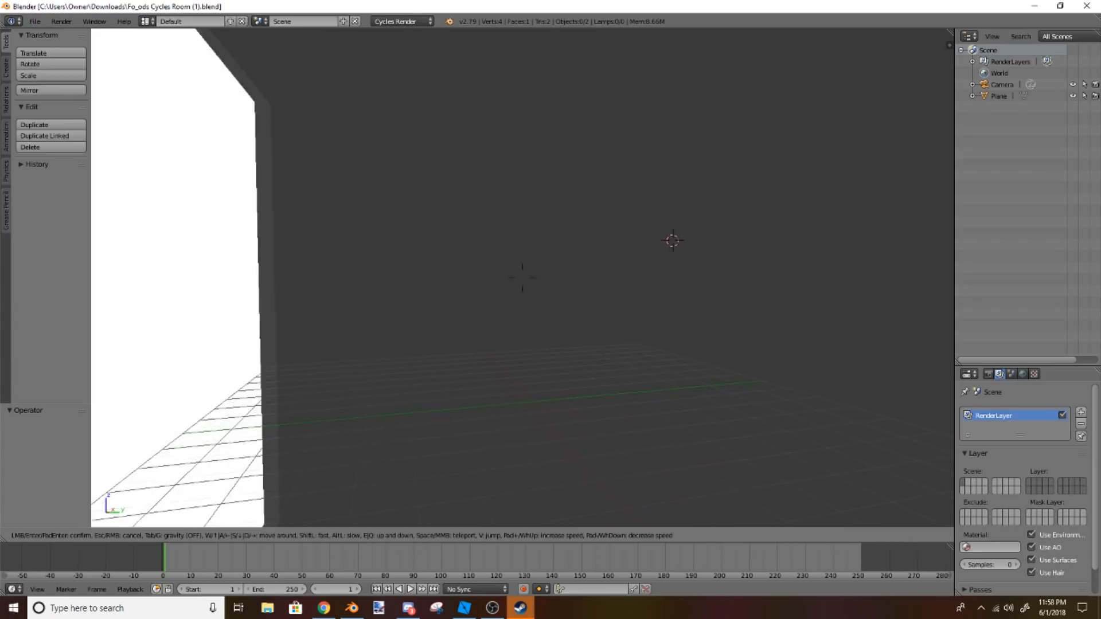
key("w")
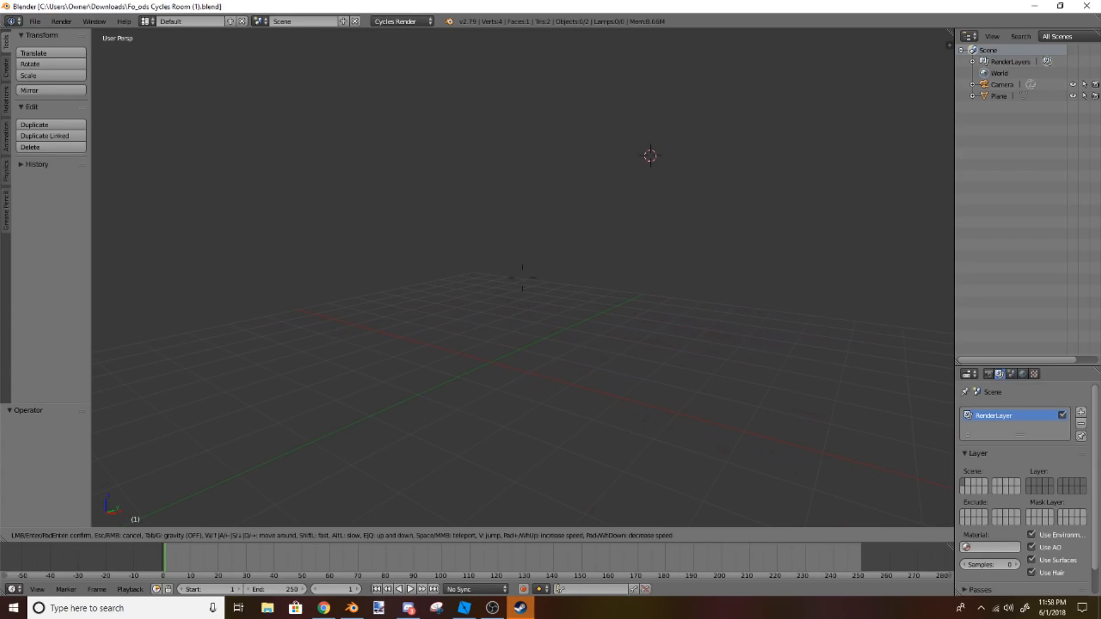
left_click(523, 282)
Step: Switch to Roblox Studio and open the Load Character plugin
left_click(464, 608)
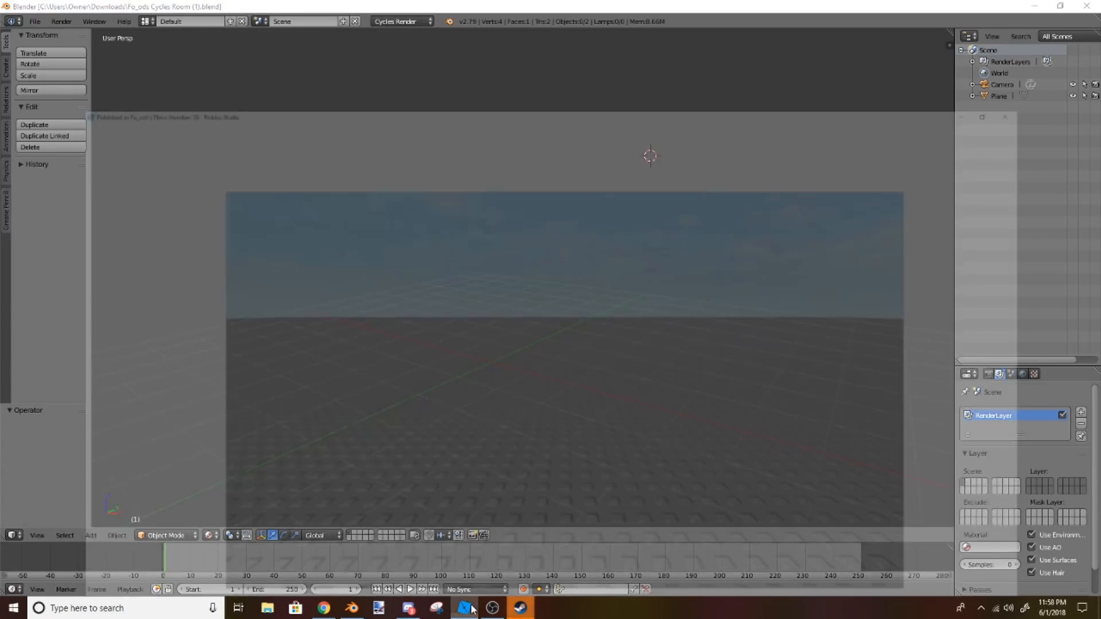
left_click(240, 20)
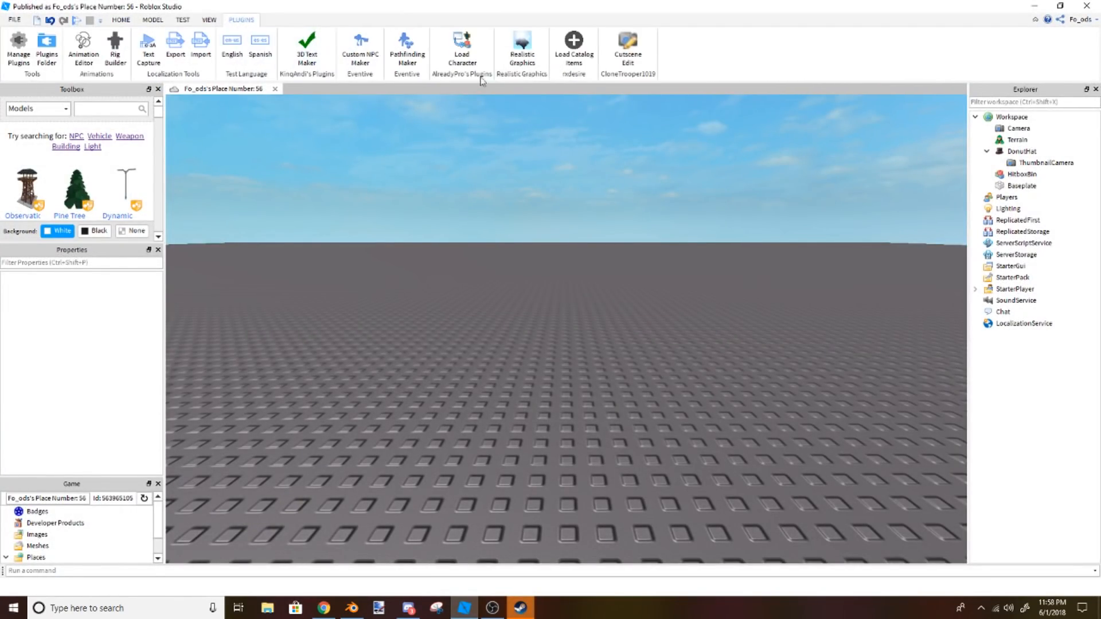
left_click(462, 49)
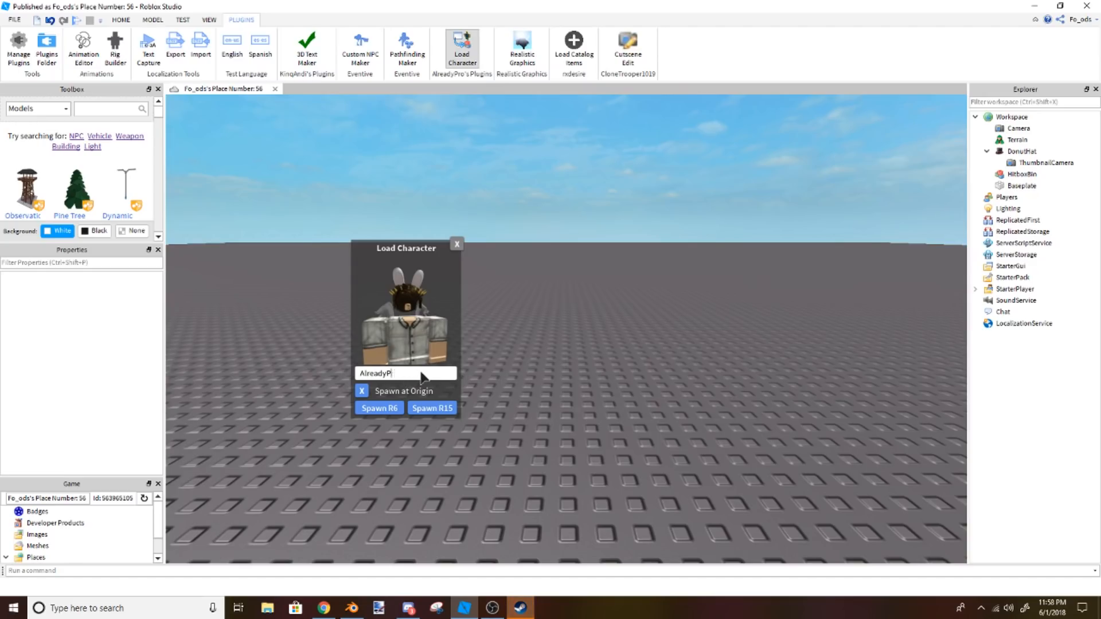
Step: Replace the preset name in Load Character with the account's username, spawn the avatar as R6, and close the plugin dialog
key("BackSpace")
key("BackSpace")
key("BackSpace")
key("BackSpace")
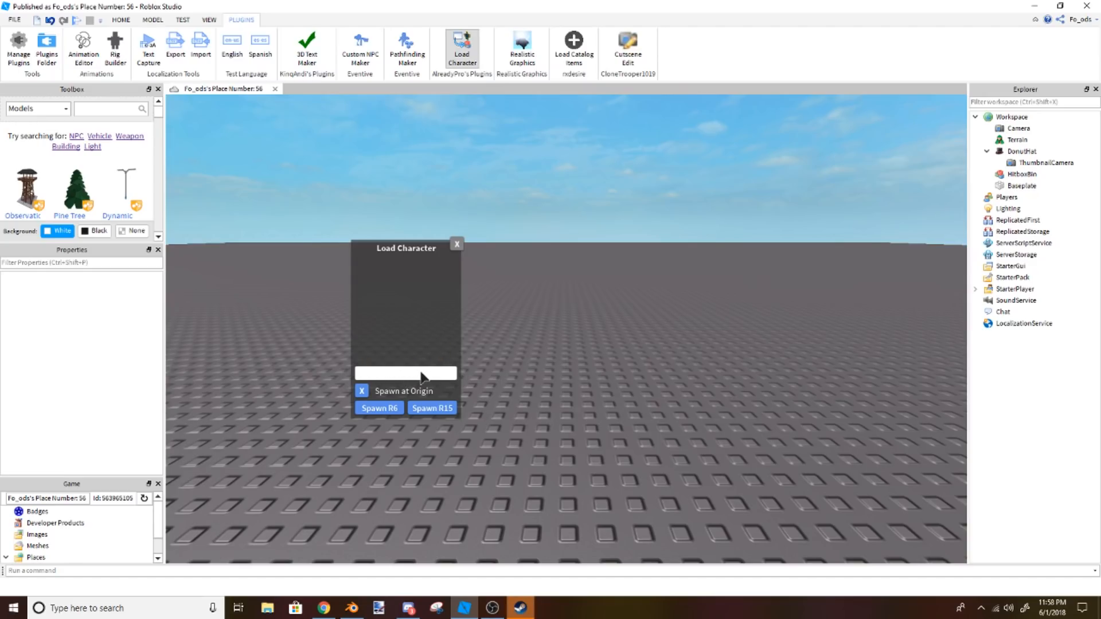
type("Fo_ods")
left_click(387, 406)
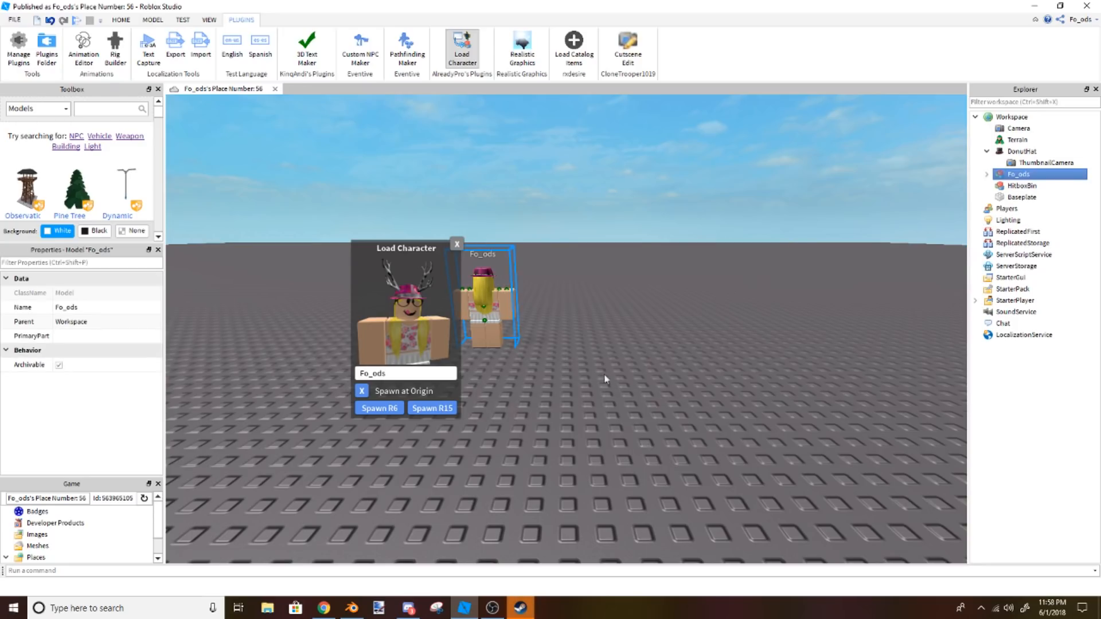
left_click(457, 244)
Step: Activate the Rotate tool for the spawned character and bring its front side into close view
key("f")
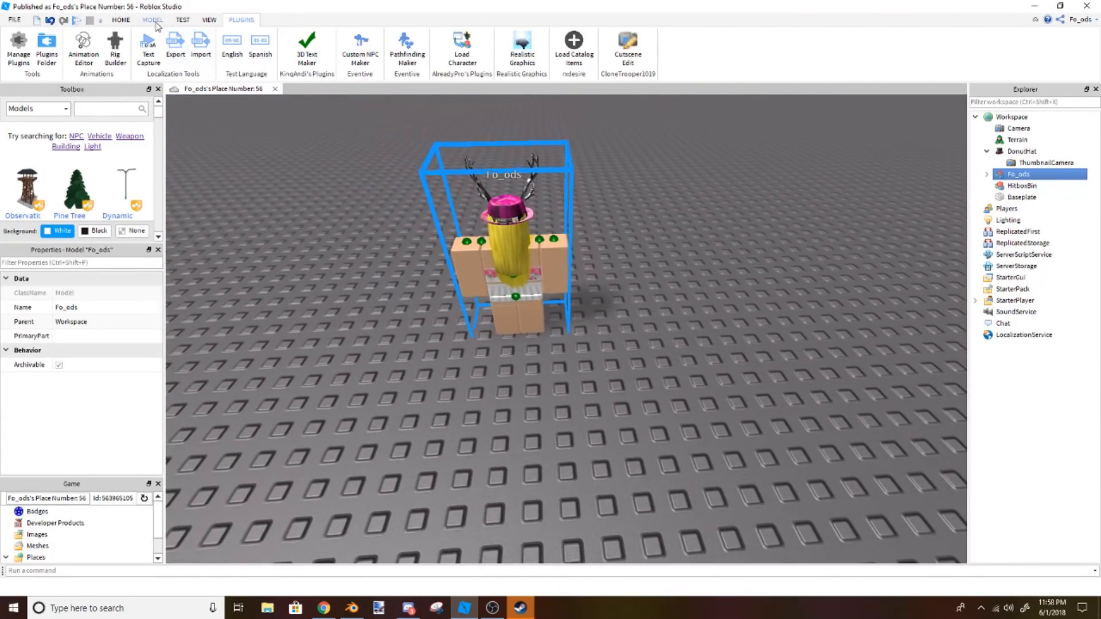
left_click(131, 21)
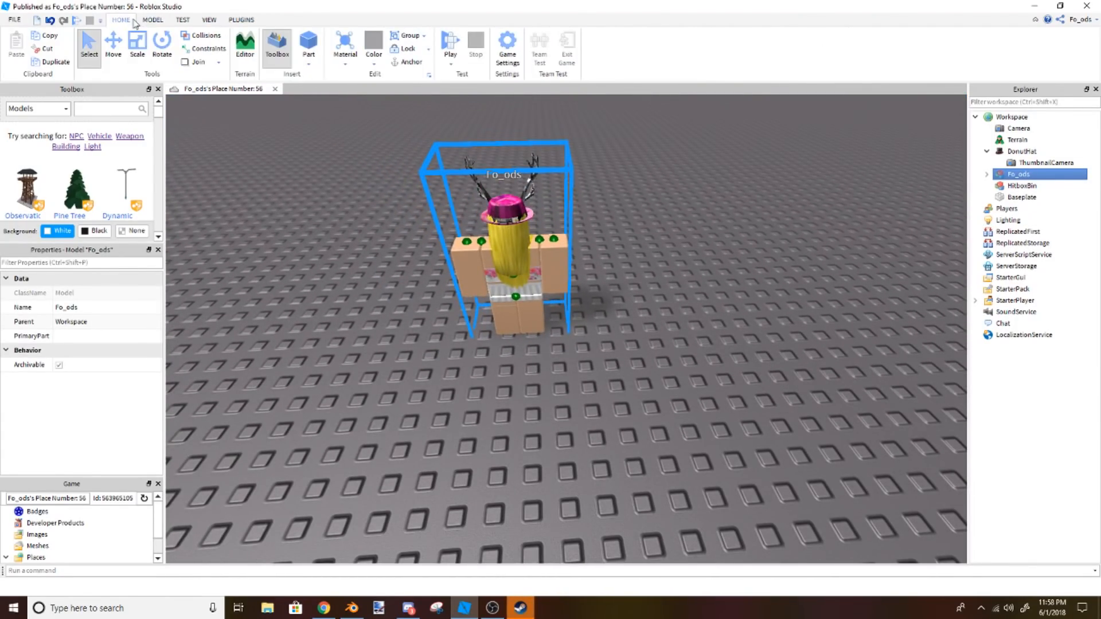
left_click(152, 19)
left_click(89, 45)
right_click_drag(638, 260, 640, 263)
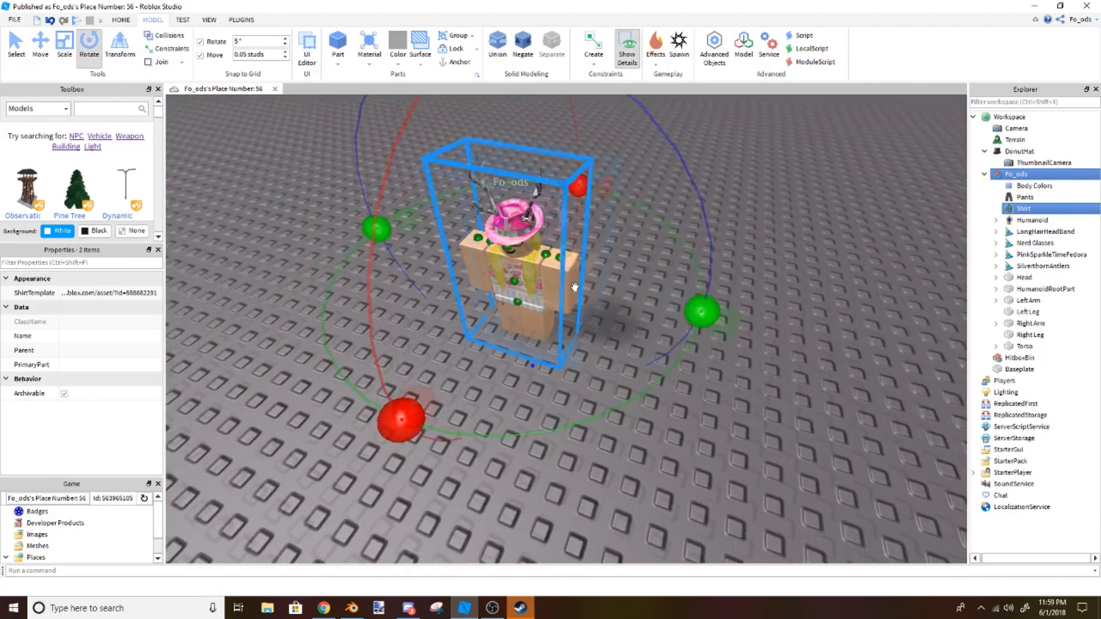
scroll(577, 290, "up", 3)
right_click_drag(577, 290, 520, 291)
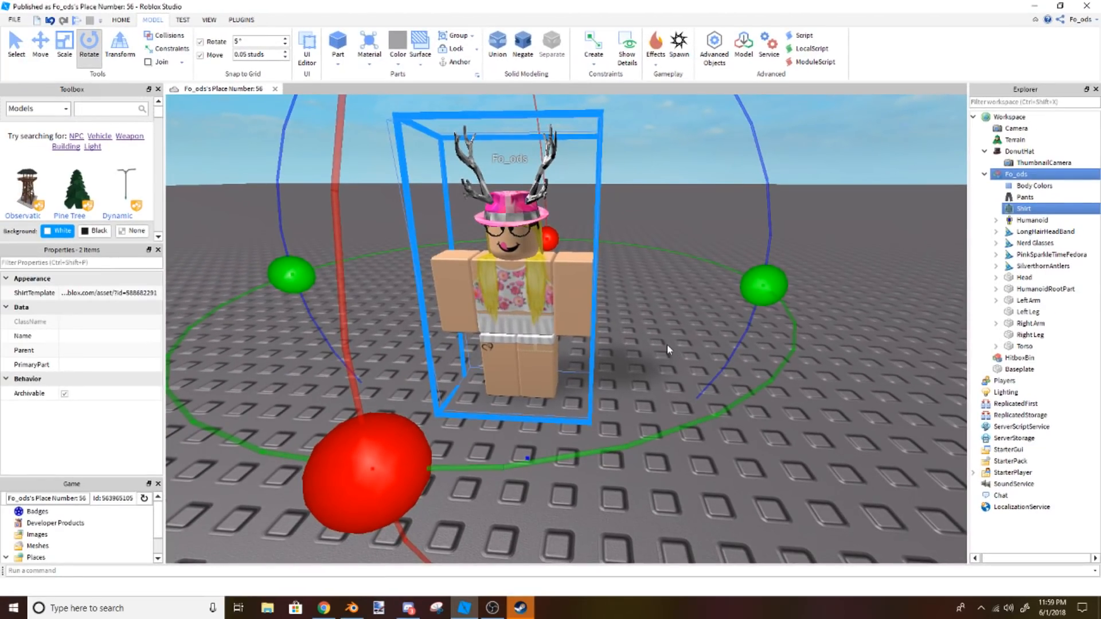
scroll(668, 332, "down", 5)
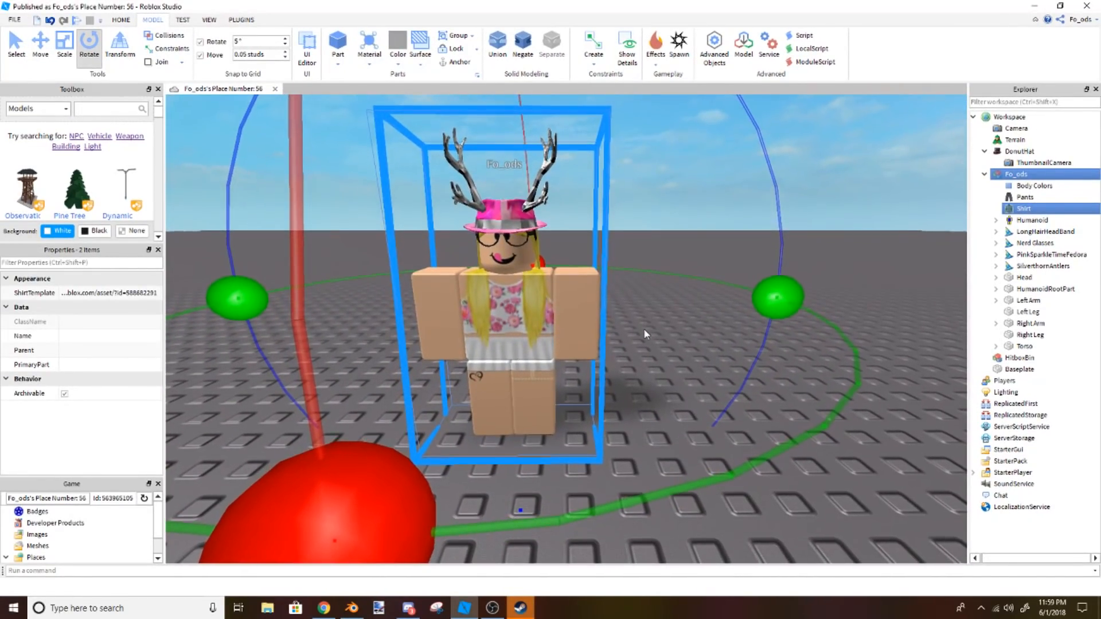
scroll(643, 329, "up", 5)
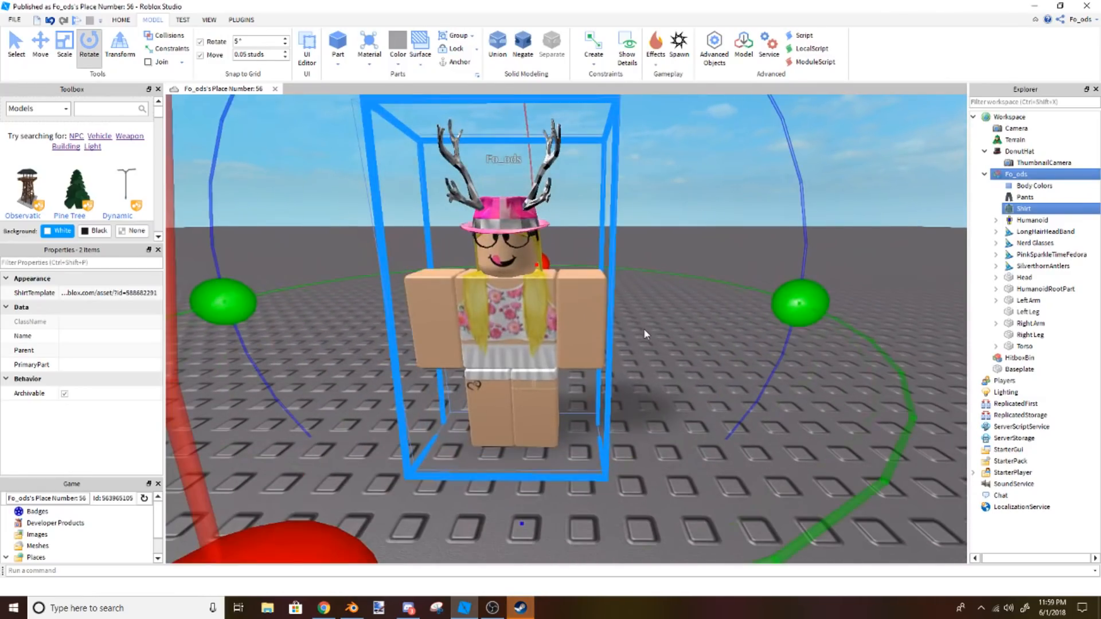
Step: Rotate the left arm 10° outward from the torso and move it outward and up so it sits against the shoulder
left_click(1027, 300)
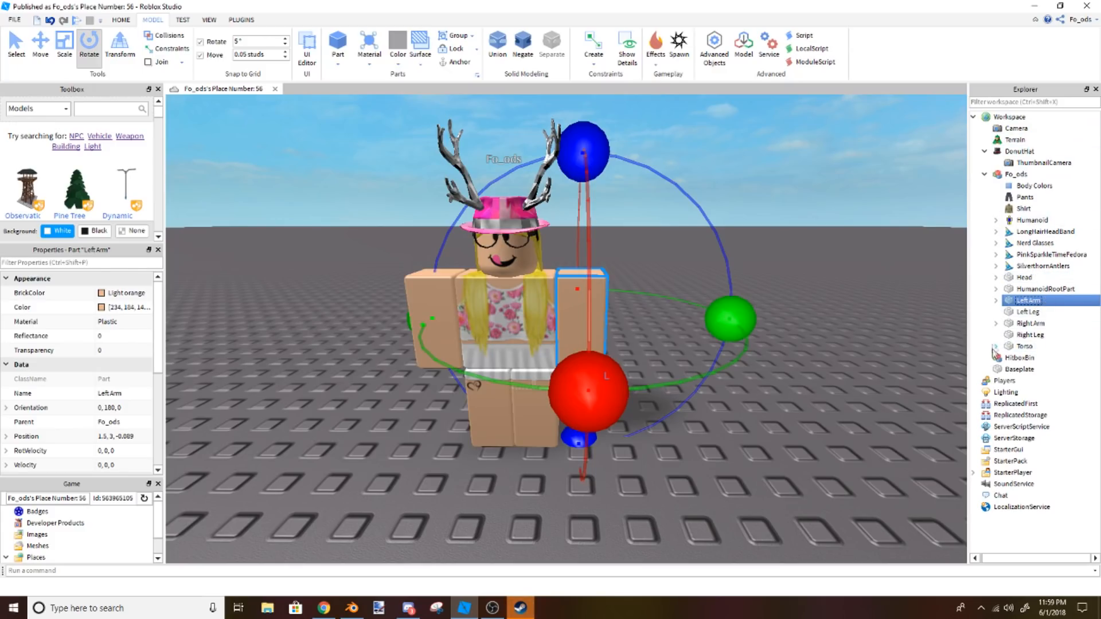
left_click_drag(580, 140, 549, 147)
key("ctrl+2")
scroll(559, 236, "up", 3)
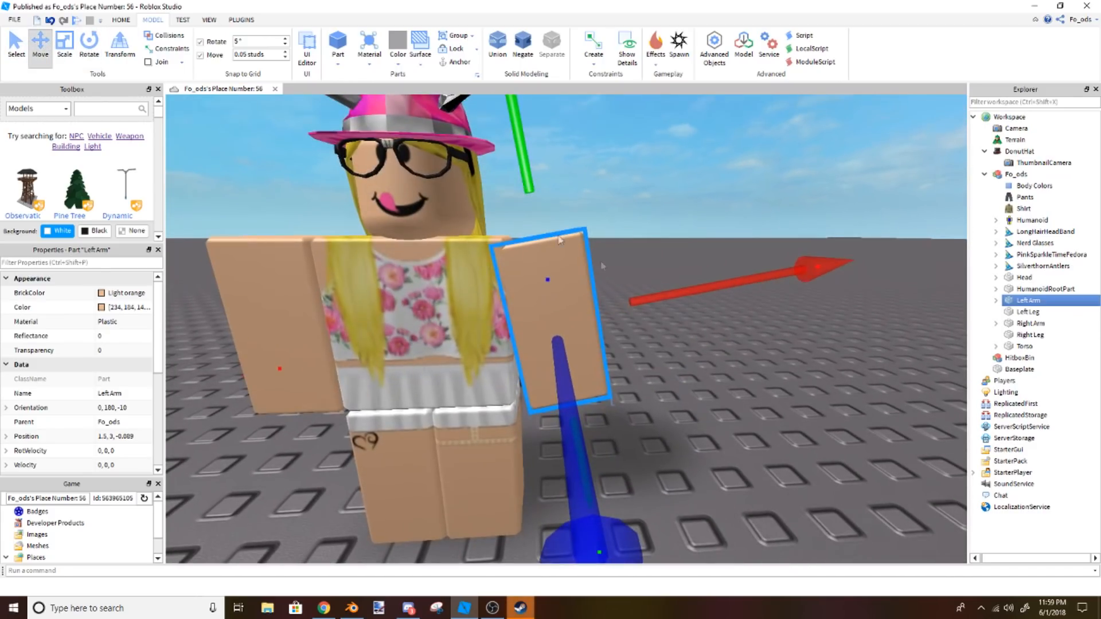
left_click_drag(661, 294, 675, 291)
left_click_drag(533, 191, 536, 179)
left_click(627, 196)
right_click_drag(627, 195, 628, 195)
scroll(628, 195, "down", 3)
scroll(628, 195, "up", 1)
Step: Select the right arm and rotate it outward from the torso, mirroring the left arm's tilt
left_click(1019, 415)
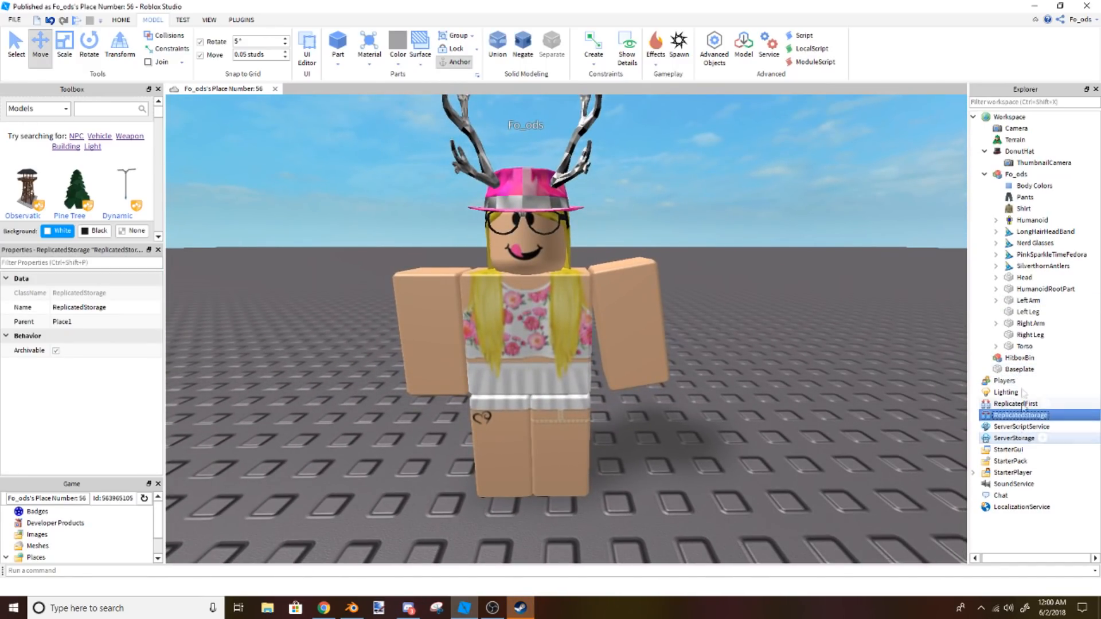
left_click(1019, 370)
left_click(1019, 336)
left_click(1015, 313)
left_click(1019, 302)
left_click(1020, 324)
left_click(88, 46)
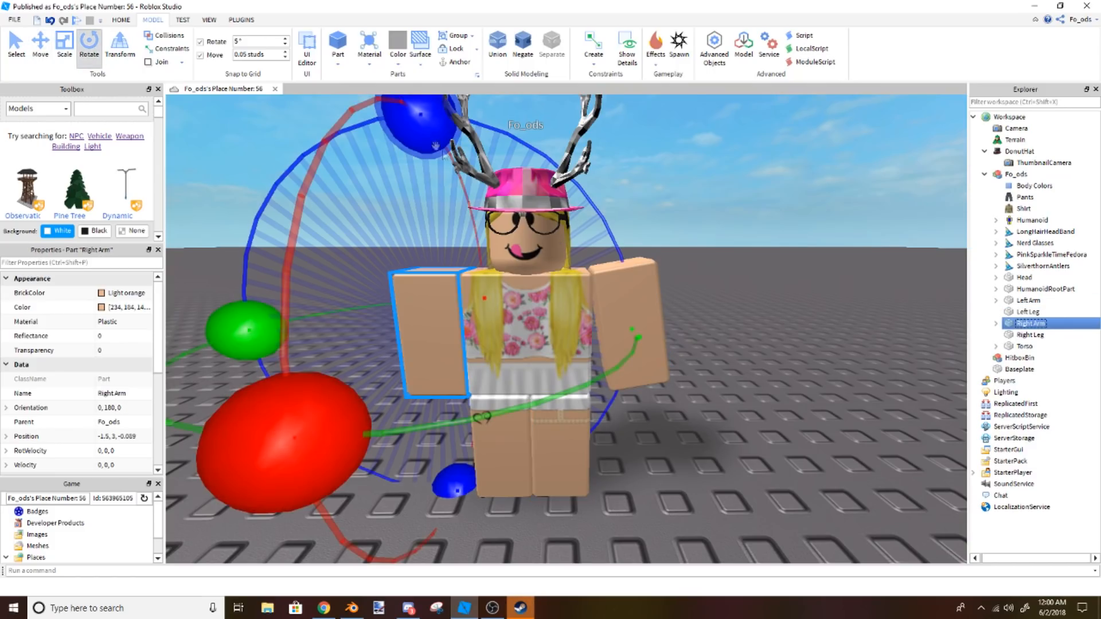
left_click_drag(417, 123, 455, 118)
Step: Move the rotated right arm outward and up so it lines up with the shoulder, and clear the selection
left_click(40, 47)
key("a")
left_click_drag(776, 363, 768, 362)
left_click_drag(619, 232, 621, 226)
left_click(685, 212)
right_click_drag(686, 211, 685, 212)
scroll(686, 212, "up", 2)
left_click(1023, 325)
left_click(732, 303)
scroll(732, 303, "down", 4)
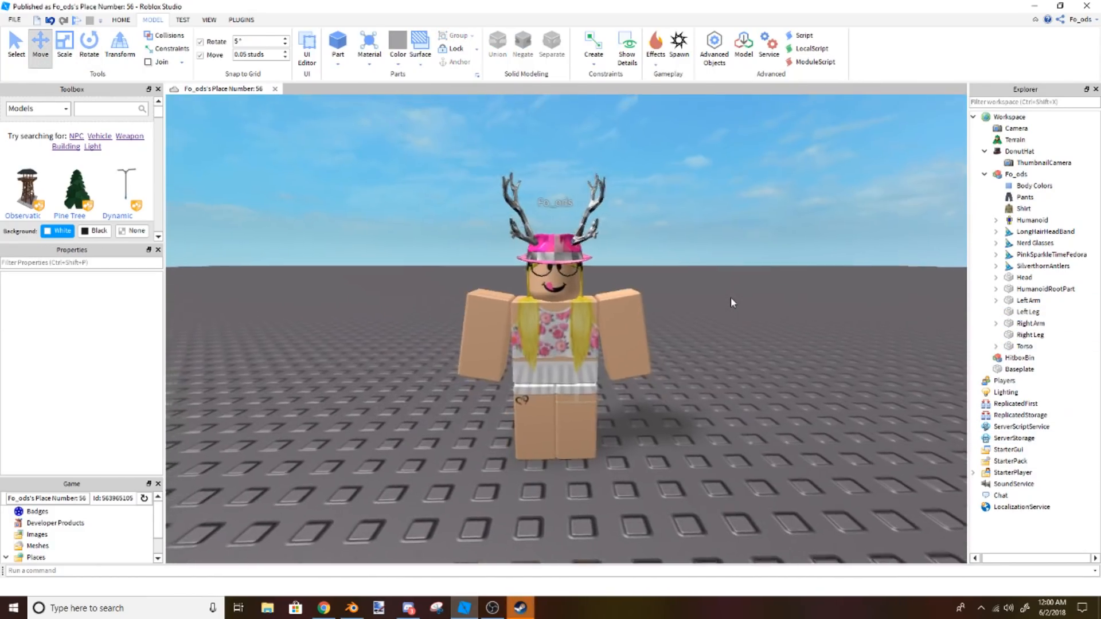
Step: Examine how both arms meet the torso from close up and from a distance
right_click_drag(732, 303, 732, 303)
scroll(732, 302, "up", 4)
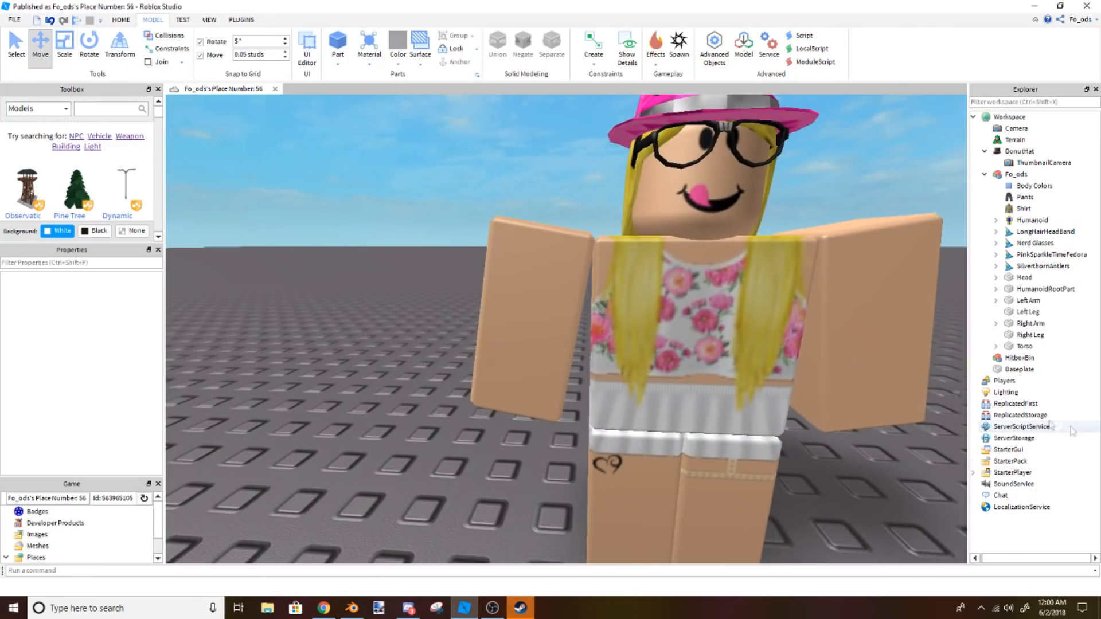
left_click(1026, 324)
left_click(547, 142)
right_click_drag(619, 214, 619, 214)
key("d")
left_click(1019, 302)
left_click(717, 164)
right_click_drag(717, 164, 717, 164)
scroll(716, 164, "down", 4)
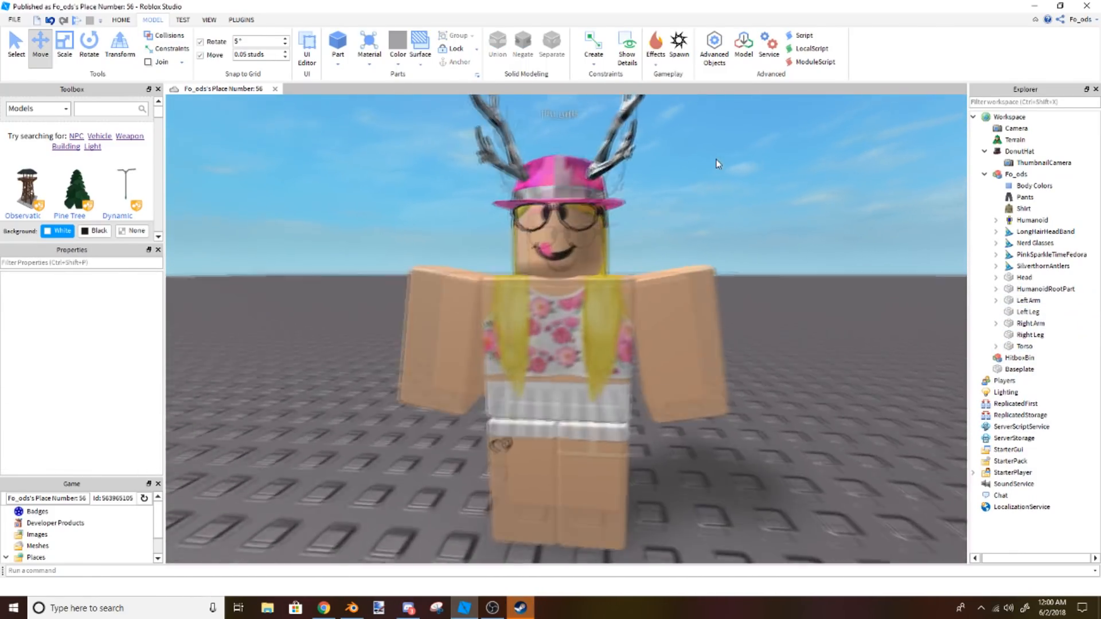
scroll(717, 164, "up", 2)
scroll(716, 164, "down", 3)
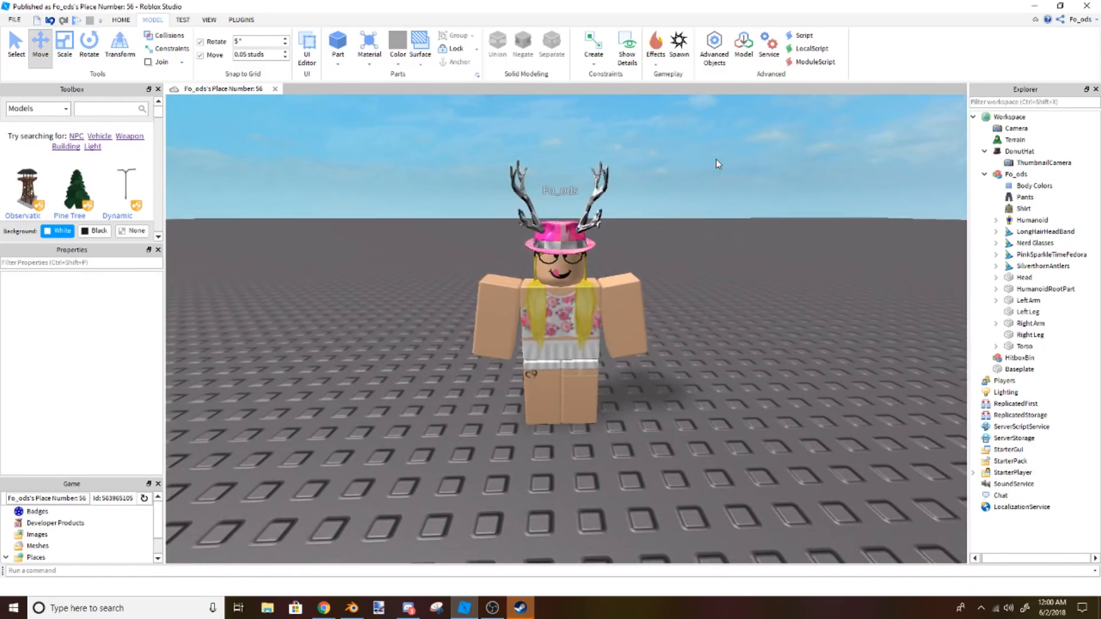
scroll(716, 164, "up", 2)
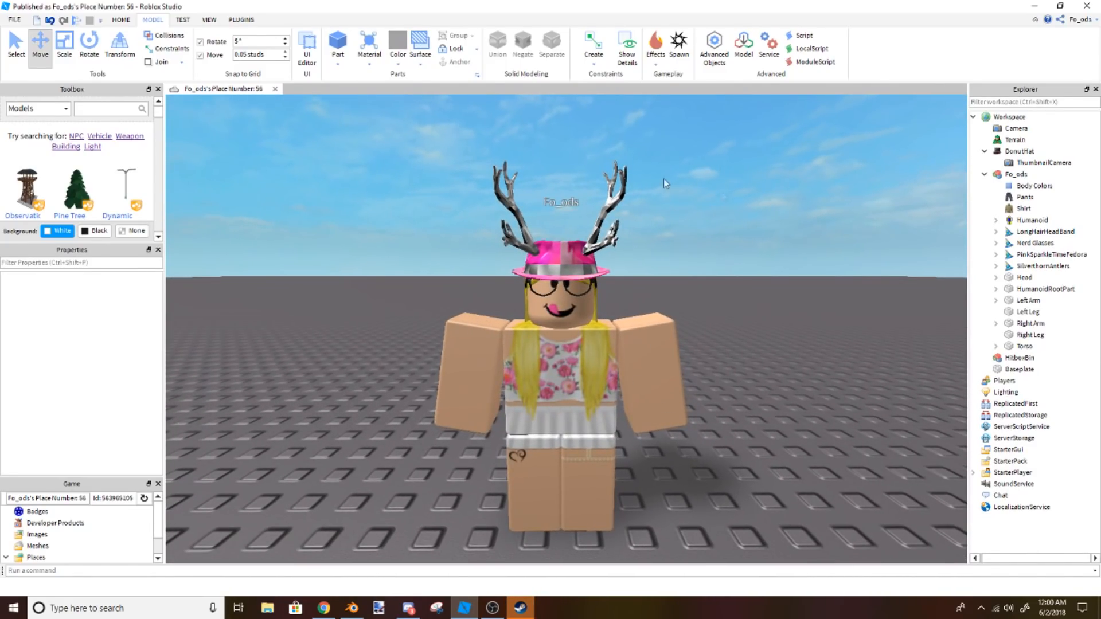
Step: Select LongHairHeadBand, Nerd Glasses, PinkSparkleTimeFedora, SilverthornAntlers and Head together
left_click(1024, 197)
left_click(1014, 231)
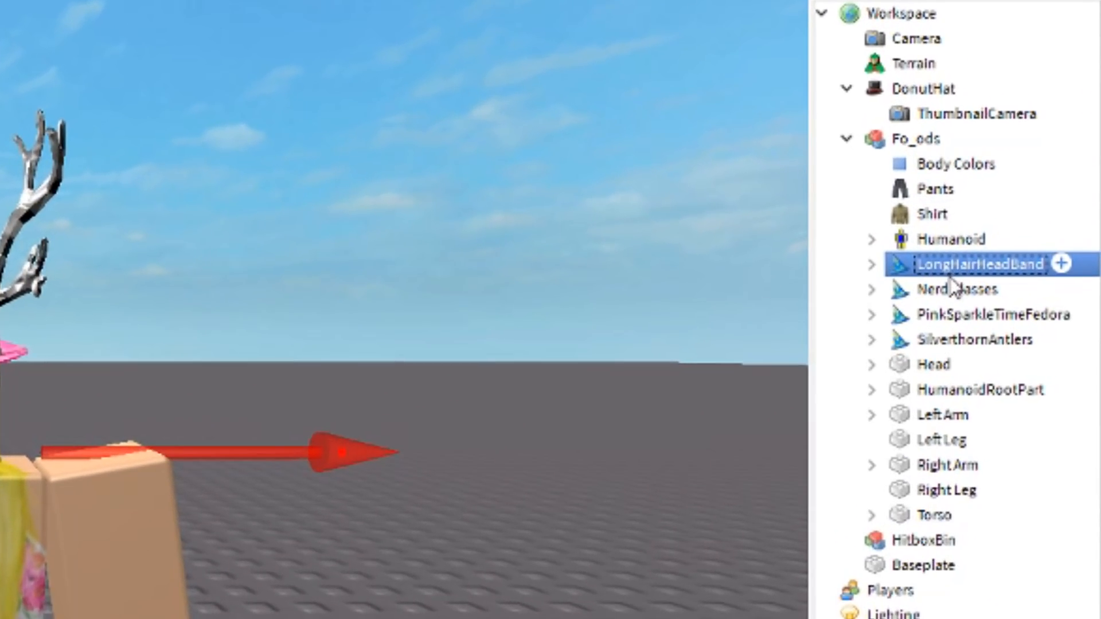
left_click(1028, 243, "ctrl")
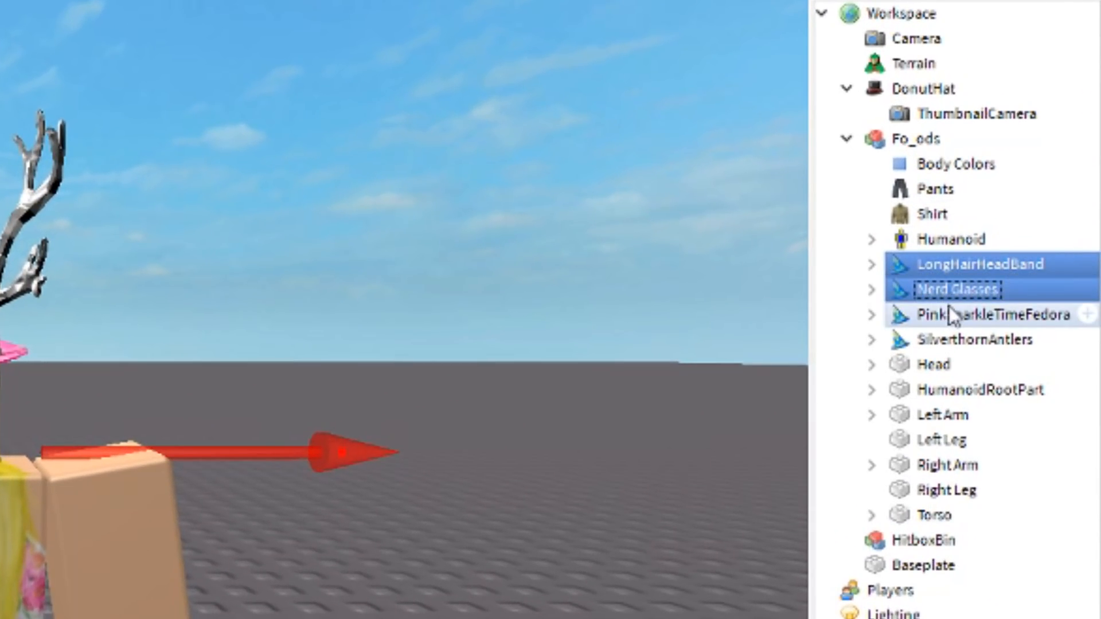
left_click(944, 314, "ctrl")
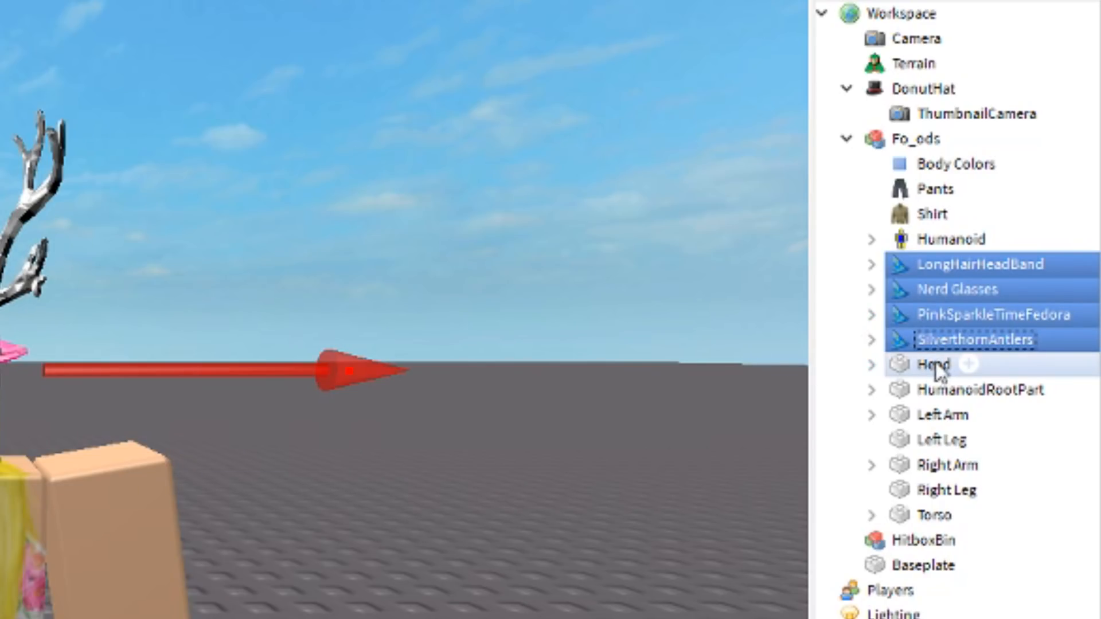
left_click(927, 366, "ctrl")
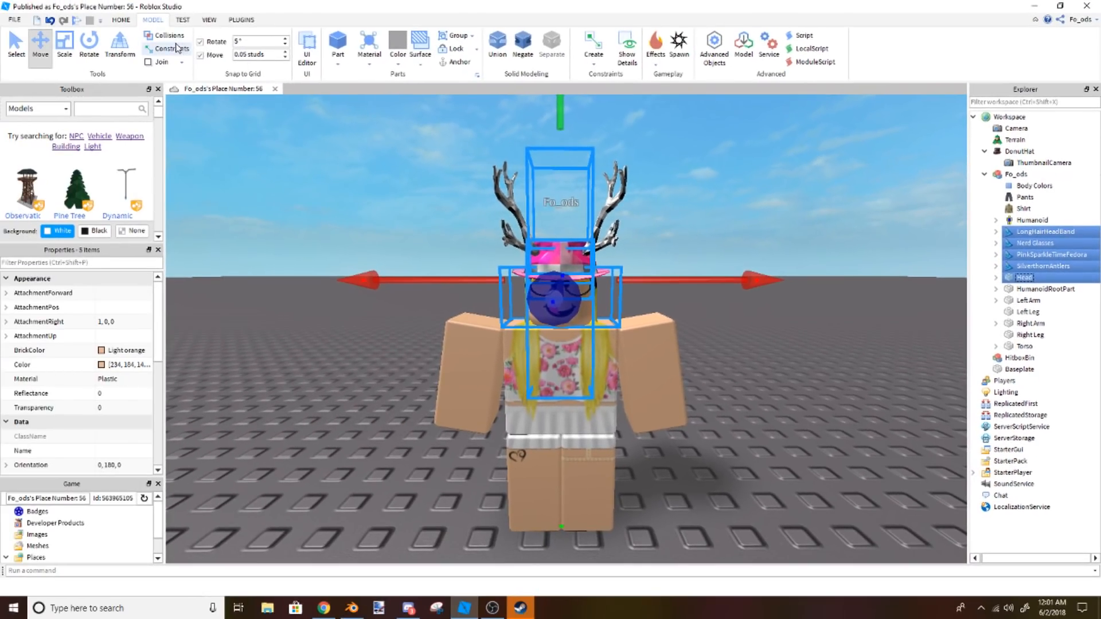
Step: Set the rotation snap to 30° and try rotating the head with its accessories
left_click(98, 49)
scroll(559, 172, "down", 3)
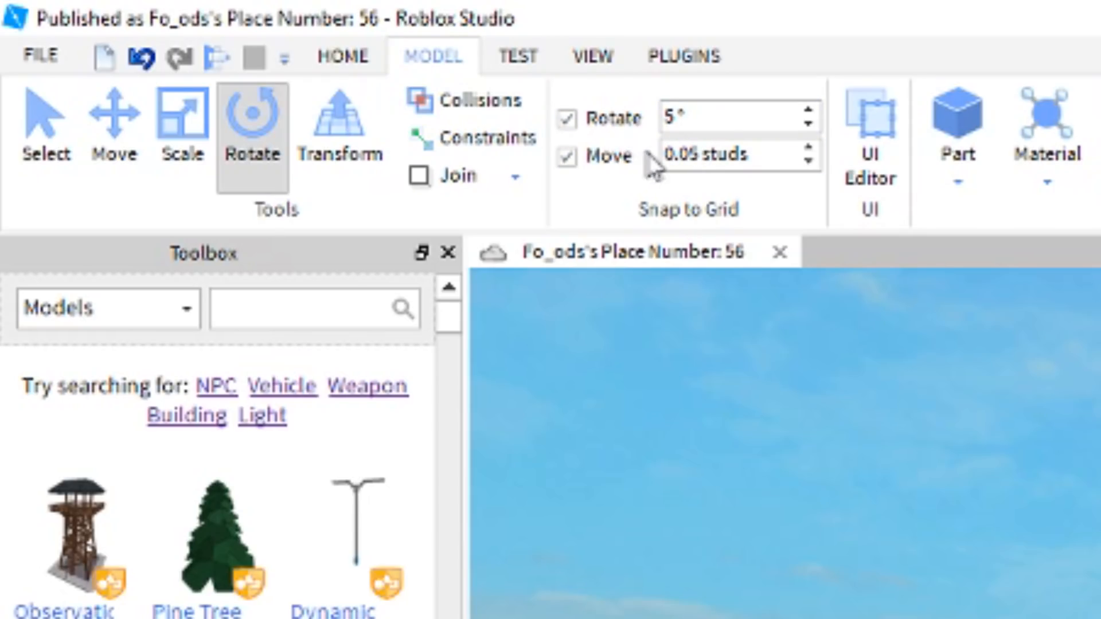
left_click(683, 118)
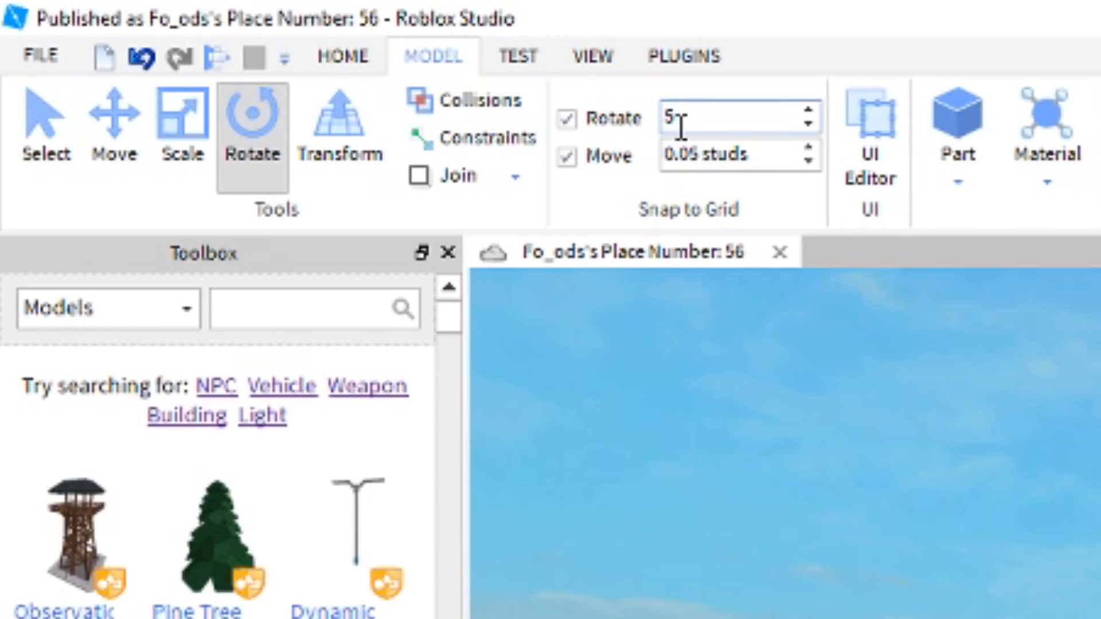
left_click_drag(681, 128, 665, 146)
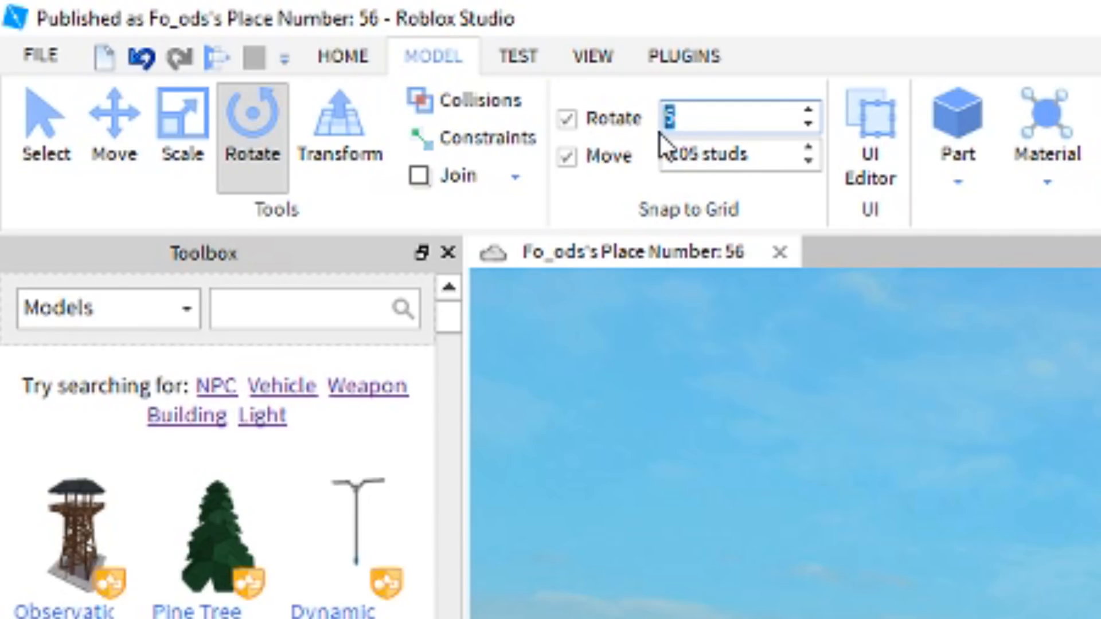
type("30")
key("Return")
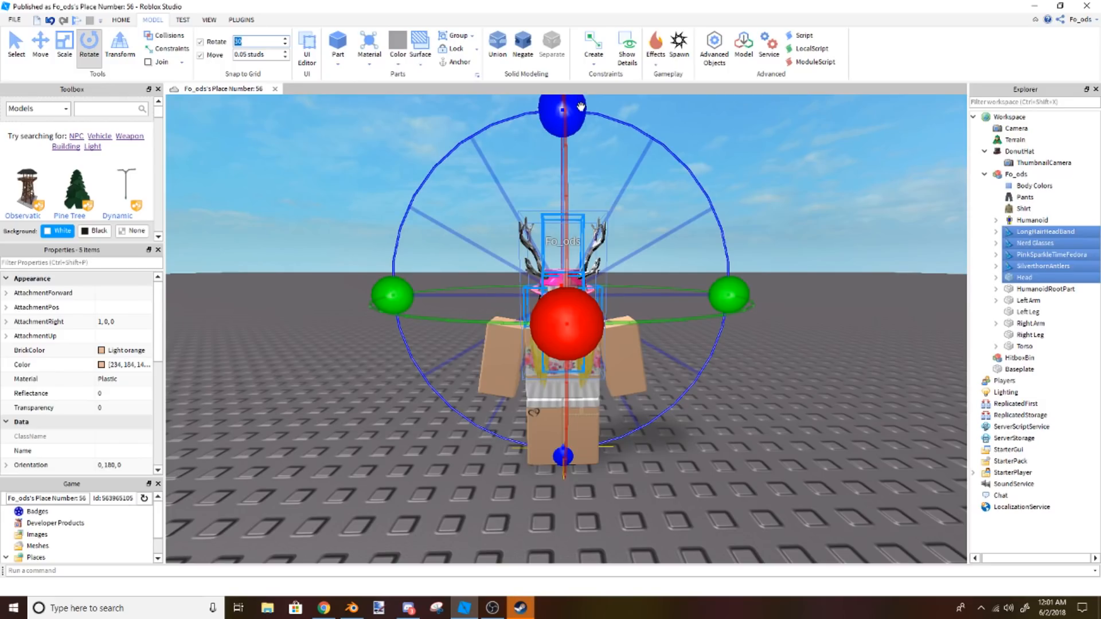
mouse_move(581, 106)
left_mouse_down()
mouse_move(539, 114)
mouse_move(580, 102)
left_mouse_up()
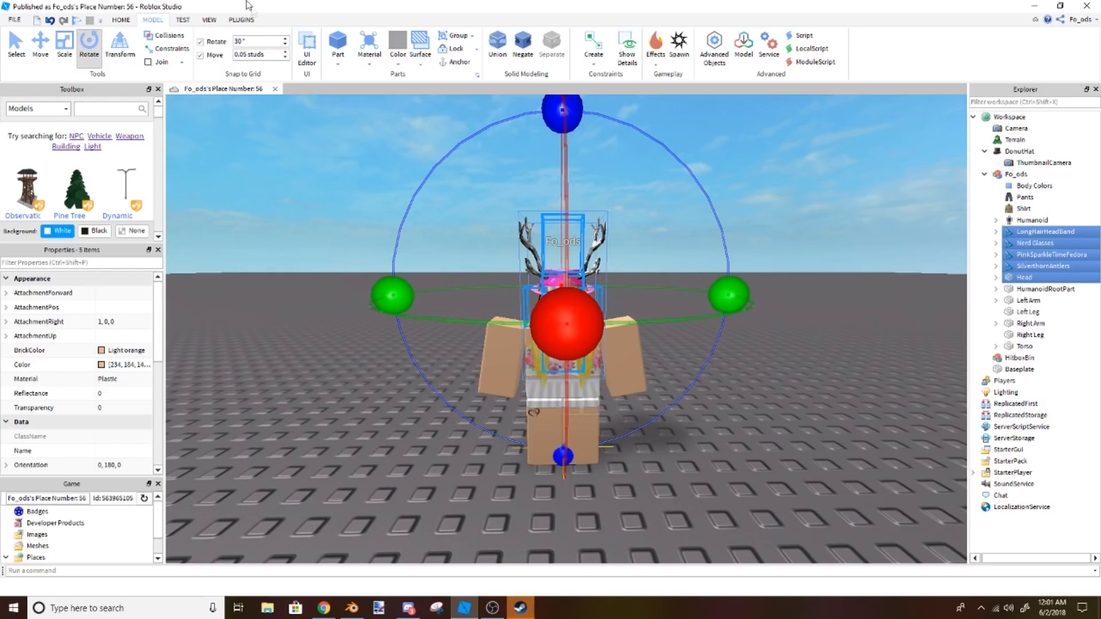
Step: Set the rotation snap back to 5° and try the finer rotation on the head
left_click_drag(250, 42, 195, 51)
type("5")
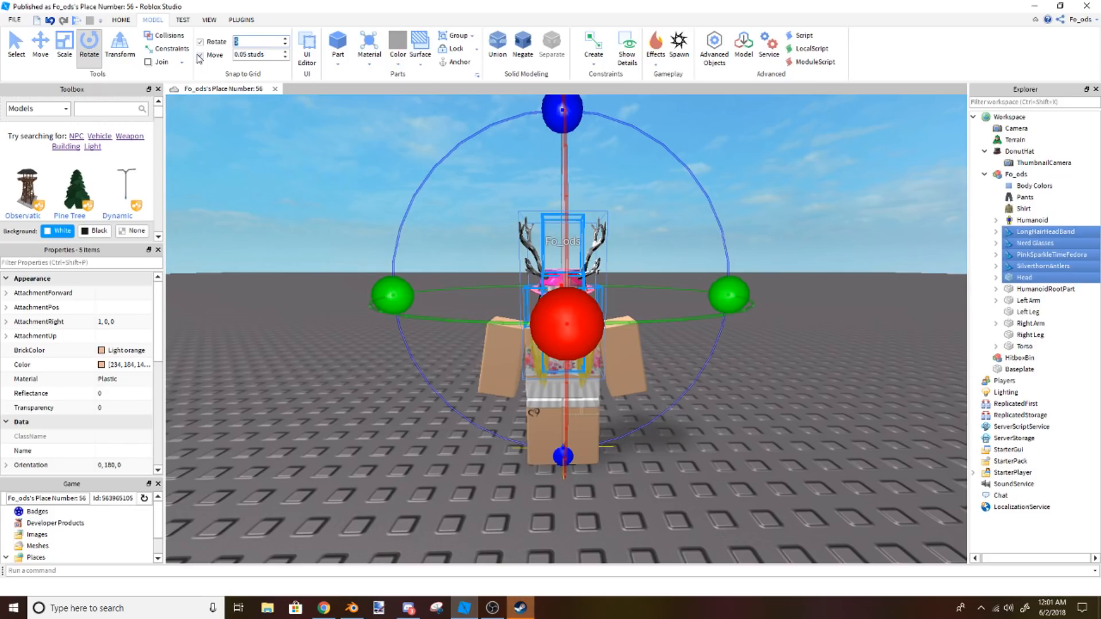
mouse_move(563, 115)
left_mouse_down()
mouse_move(541, 122)
mouse_move(585, 114)
mouse_move(562, 118)
left_mouse_up()
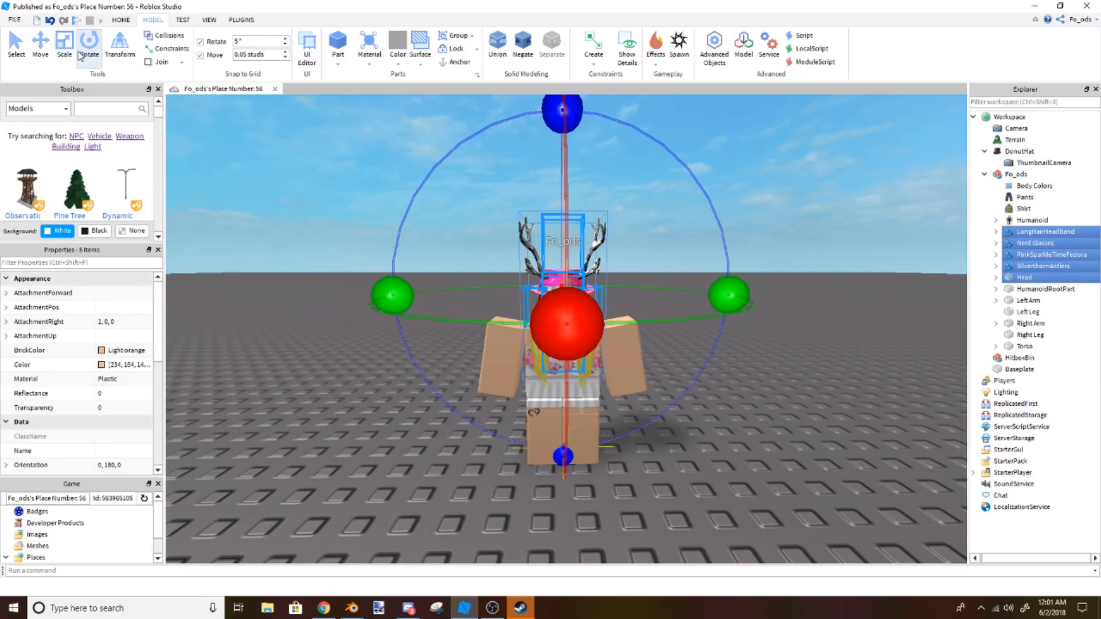
Step: Try moving the head and accessories sideways, and undo the change
left_click(40, 51)
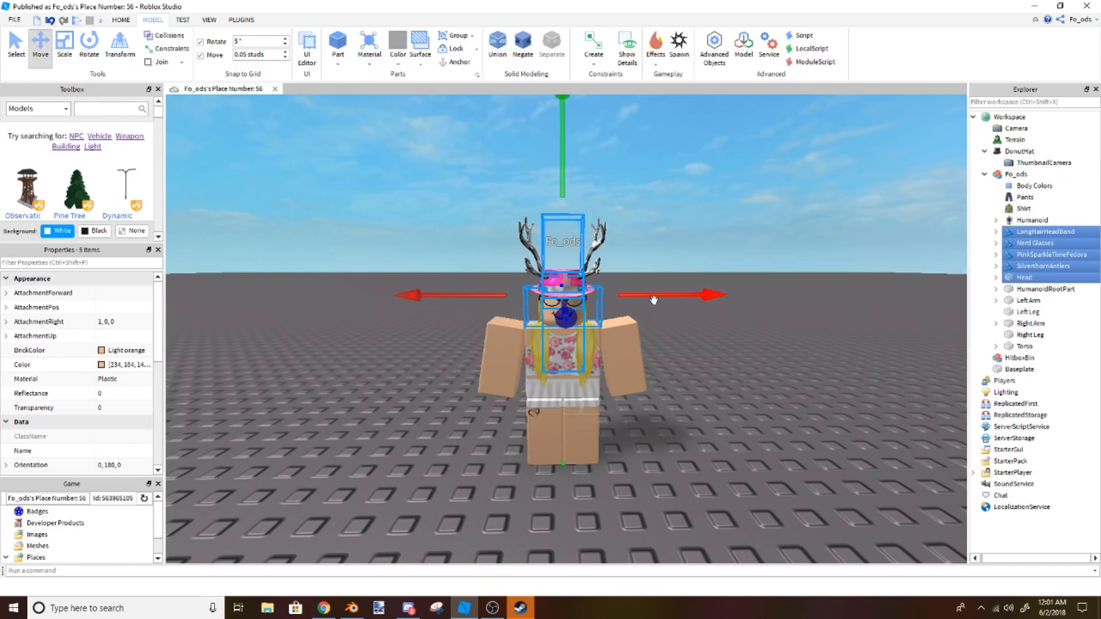
mouse_move(651, 297)
left_mouse_down()
mouse_move(734, 293)
mouse_move(556, 290)
mouse_move(653, 284)
left_mouse_up()
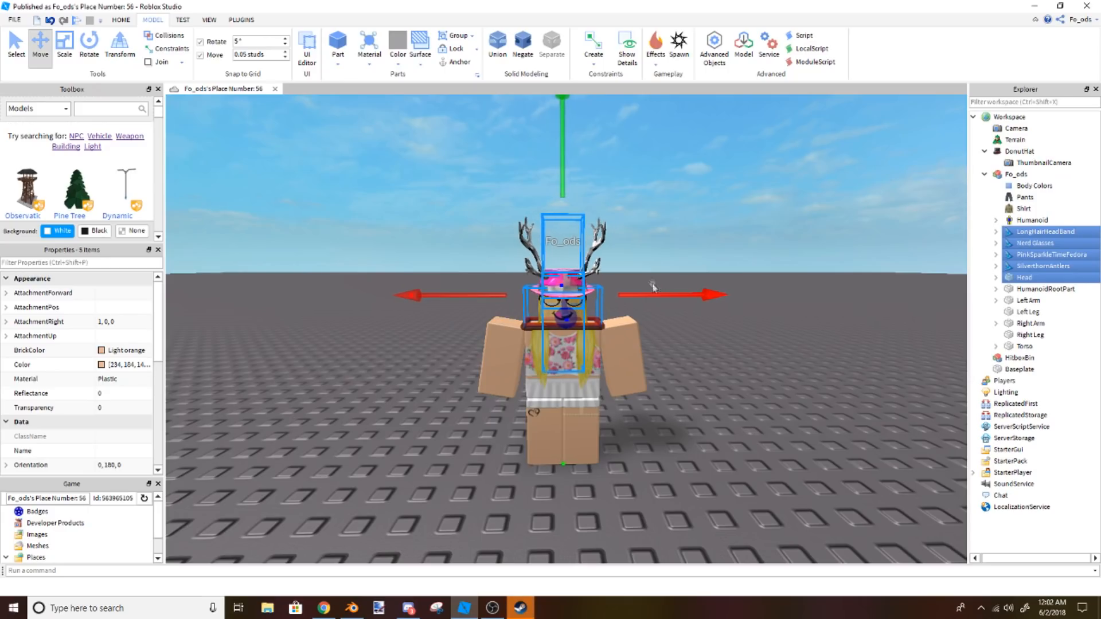
left_click(51, 22)
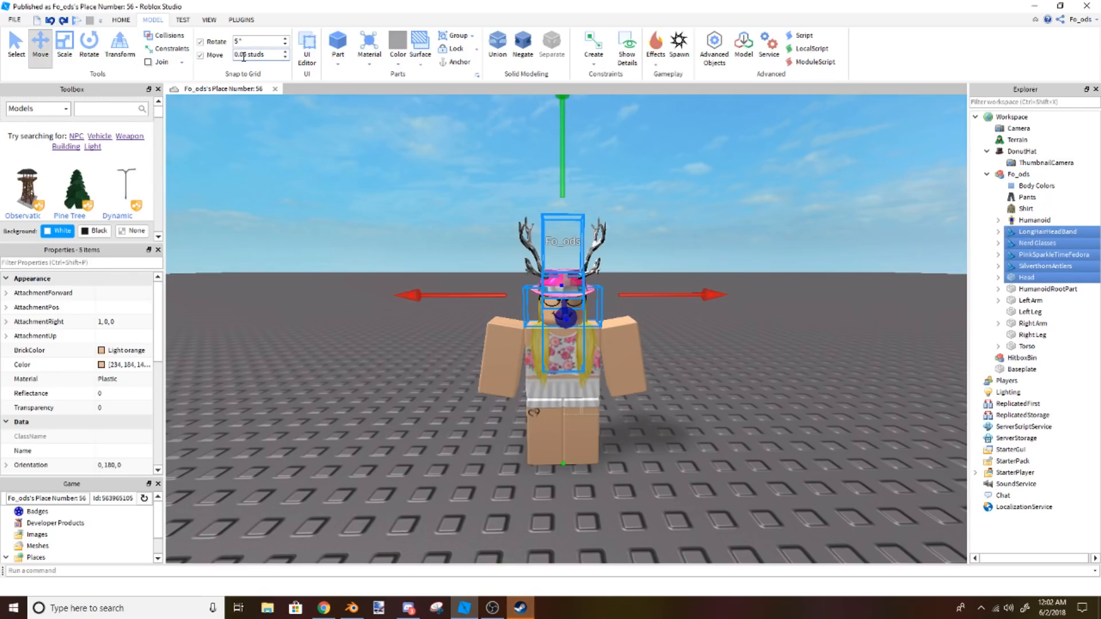
Step: Set the move snap to 19 studs and try moving the head and accessories sideways
left_click(275, 55)
left_click_drag(682, 294, 660, 282)
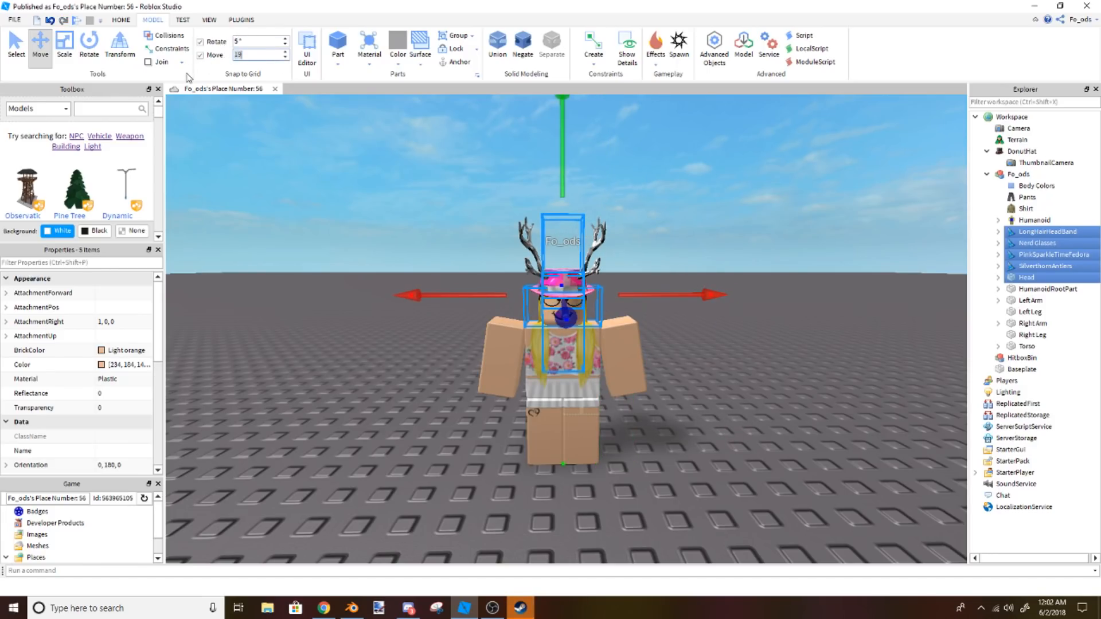
key("Return")
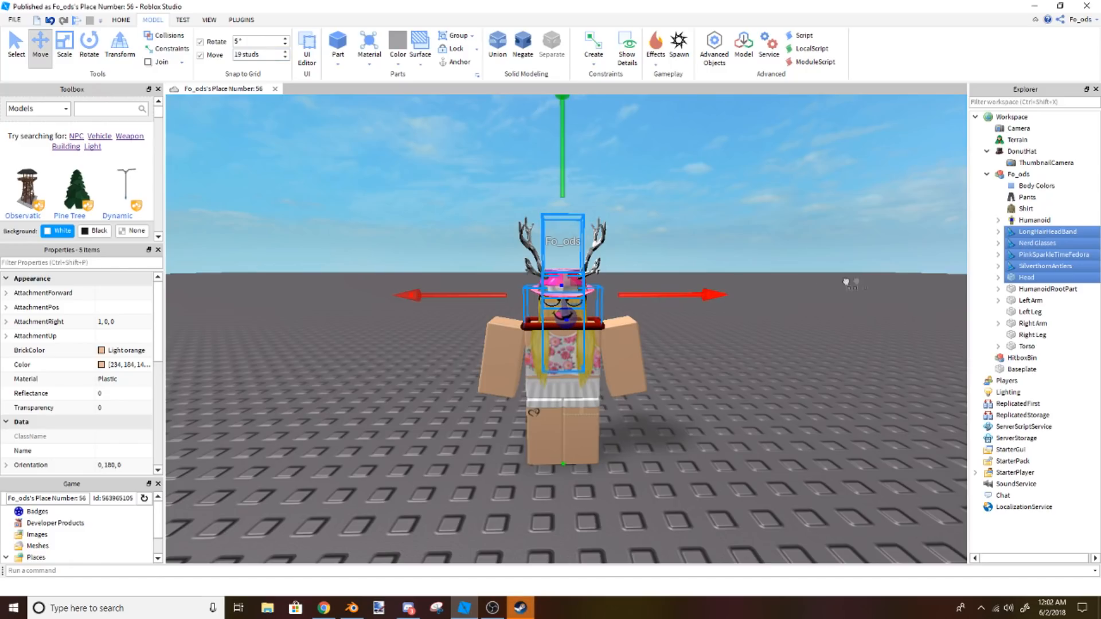
scroll(810, 281, "down", 10)
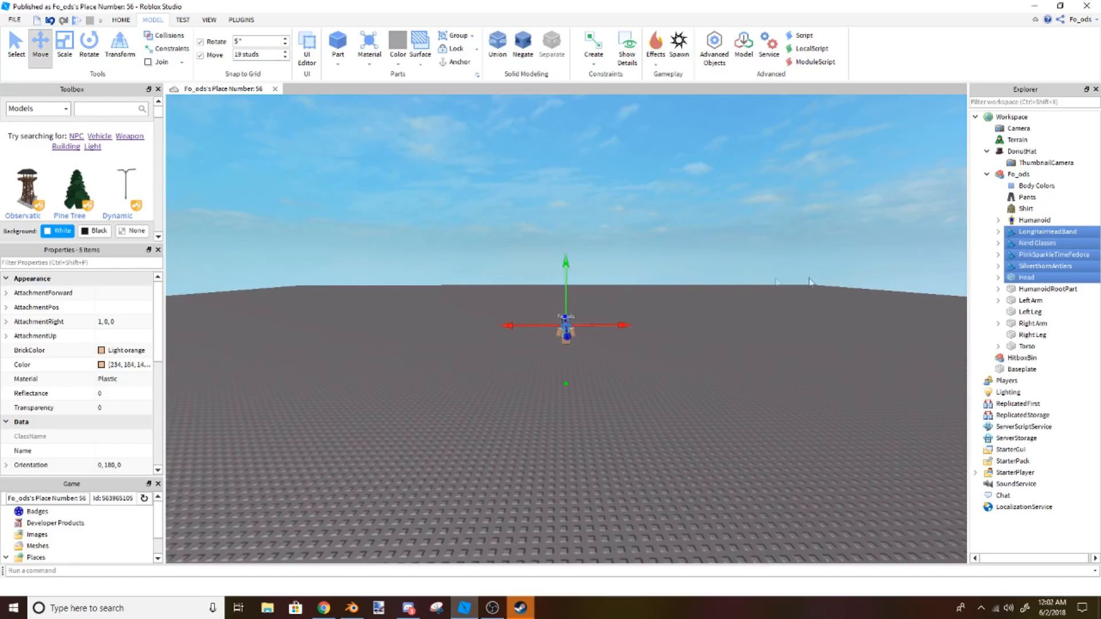
mouse_move(592, 324)
left_mouse_down()
mouse_move(674, 325)
mouse_move(606, 337)
left_mouse_up()
Step: Restore the move snap increment to 0.05 studs
scroll(688, 336, "up", 5)
scroll(688, 336, "up", 3)
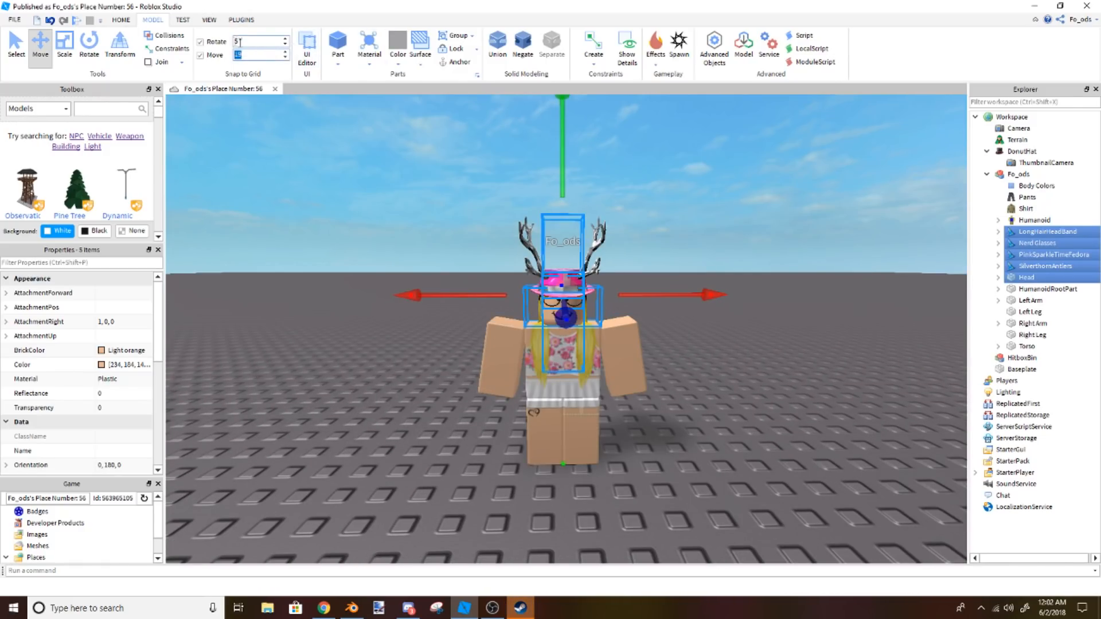
key("Return")
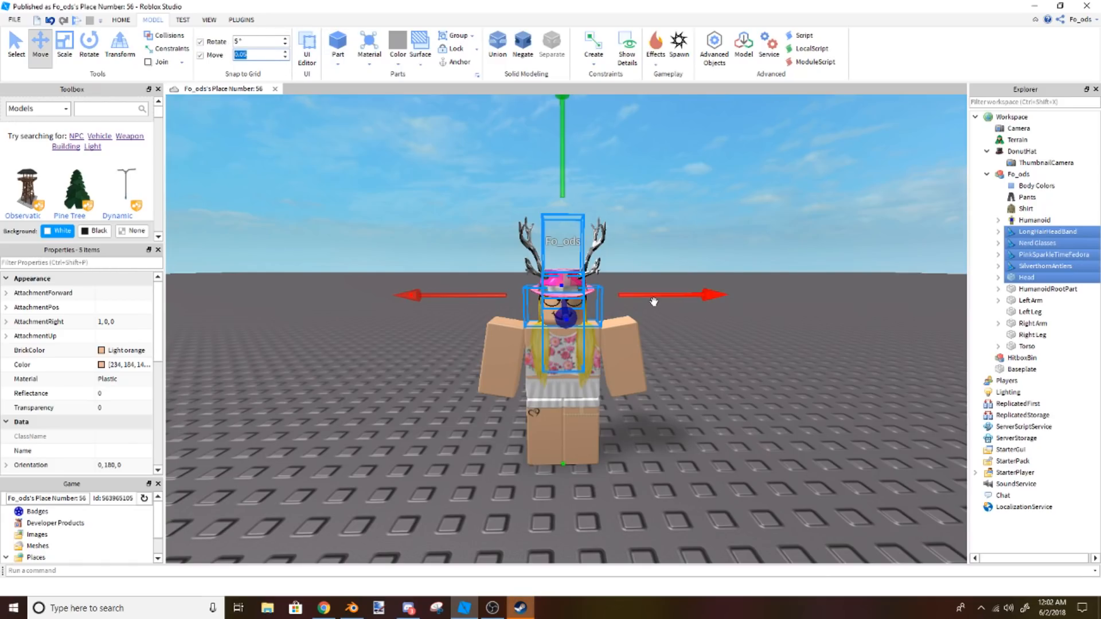
Step: Tilt the head and its accessories 5° sideways, switch to the Move tool, and clear the selection
left_click(89, 47)
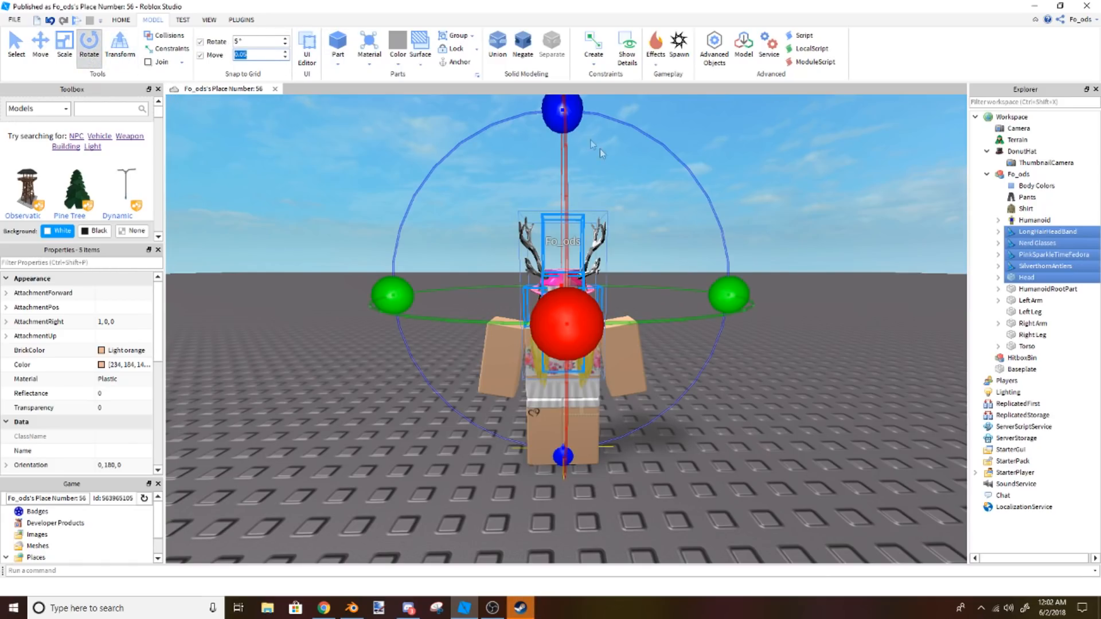
left_click_drag(569, 110, 554, 124)
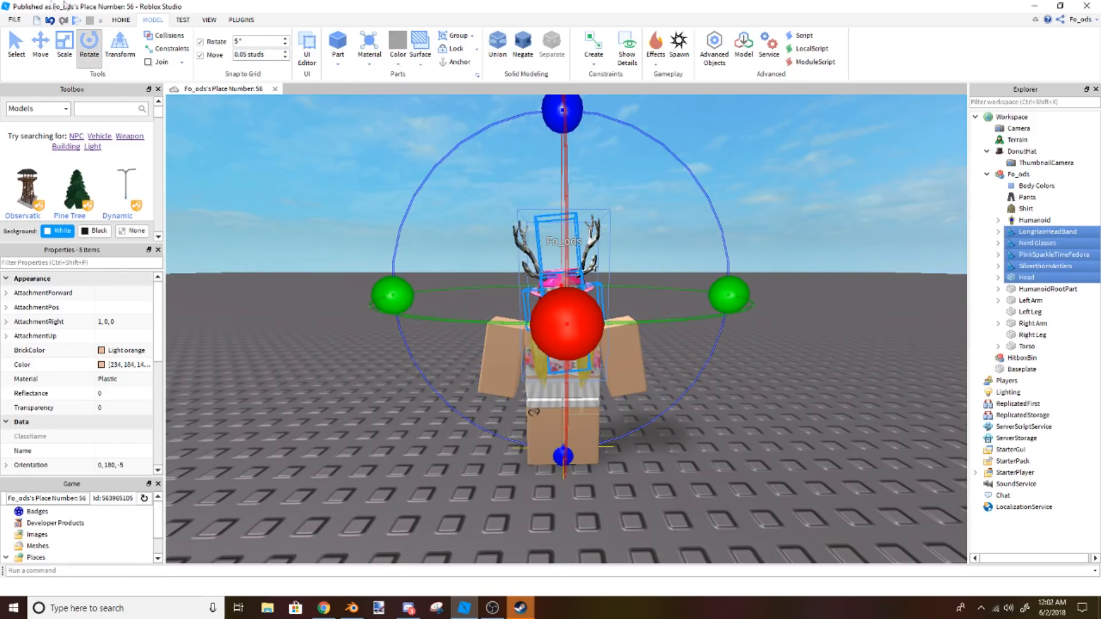
left_click(40, 47)
scroll(684, 232, "up", 5)
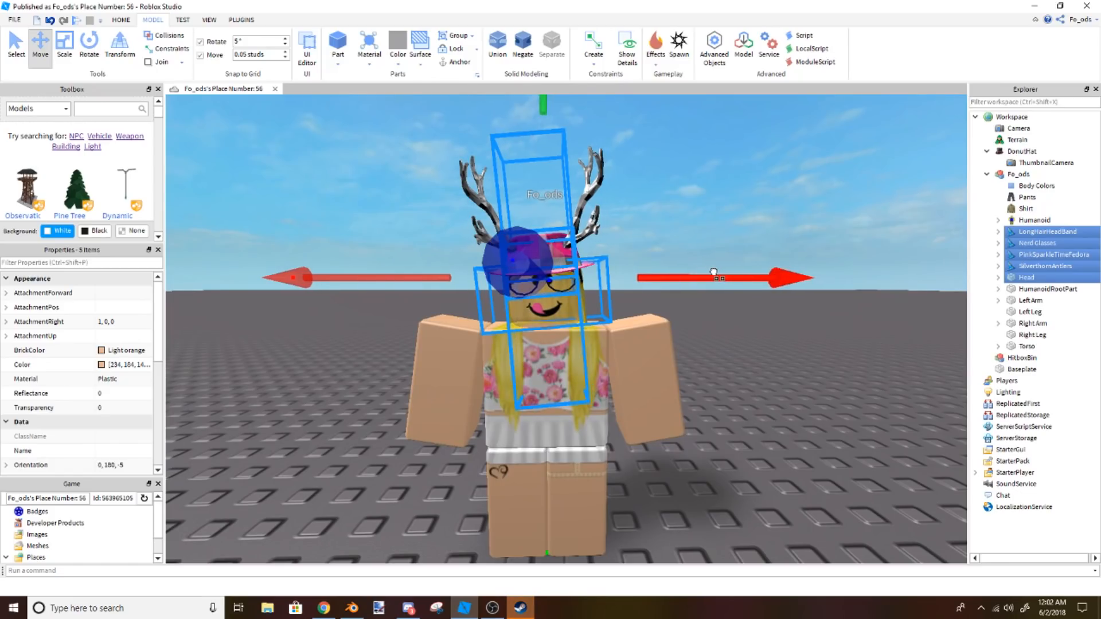
scroll(706, 223, "down", 5)
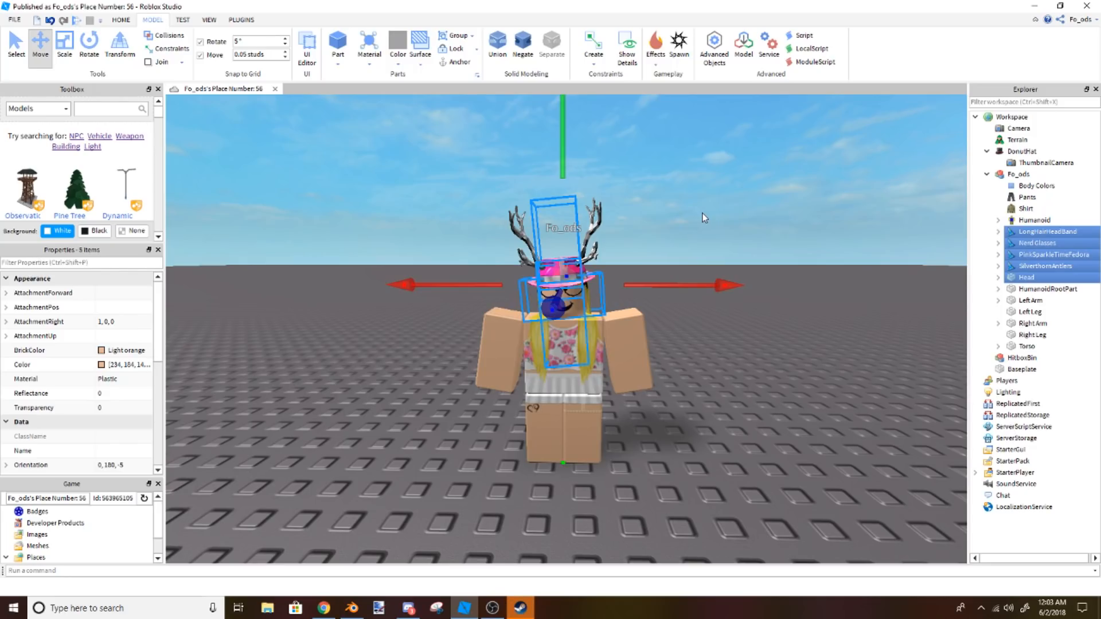
left_click(680, 228)
scroll(679, 228, "up", 4)
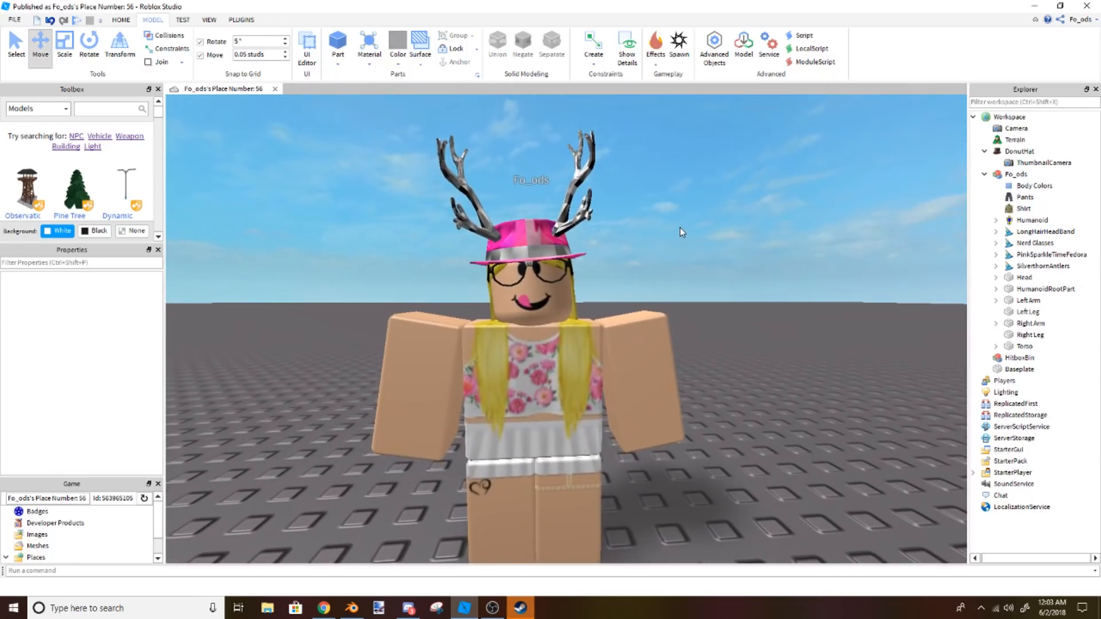
scroll(679, 227, "down", 4)
scroll(679, 228, "up", 3)
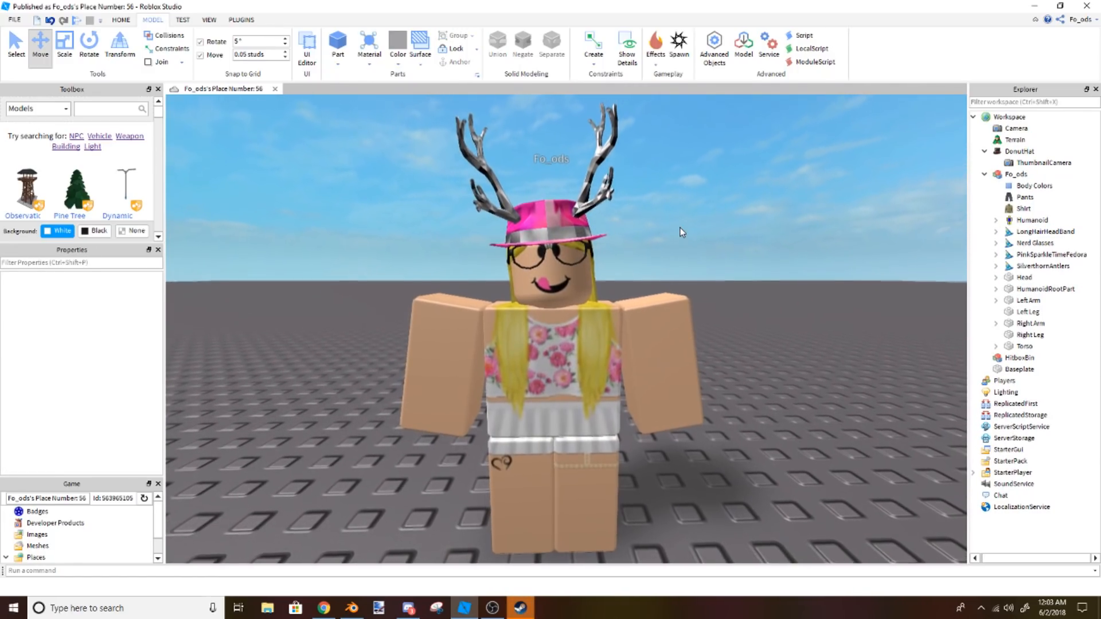
scroll(680, 228, "down", 4)
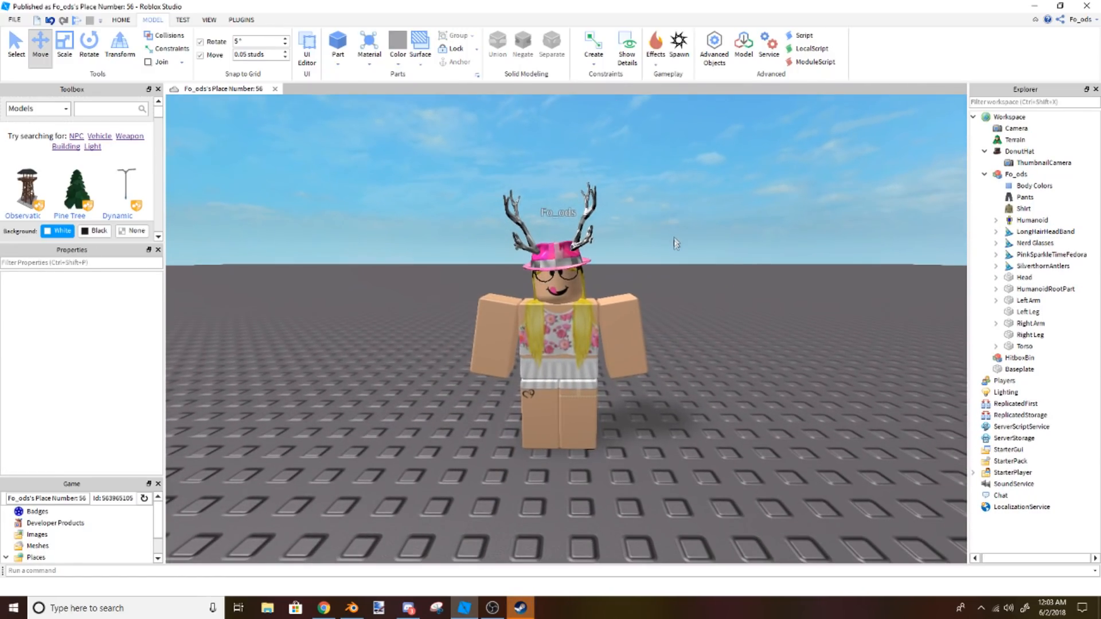
Step: Select the whole character model in the workspace and start exporting the selection
left_click(593, 315)
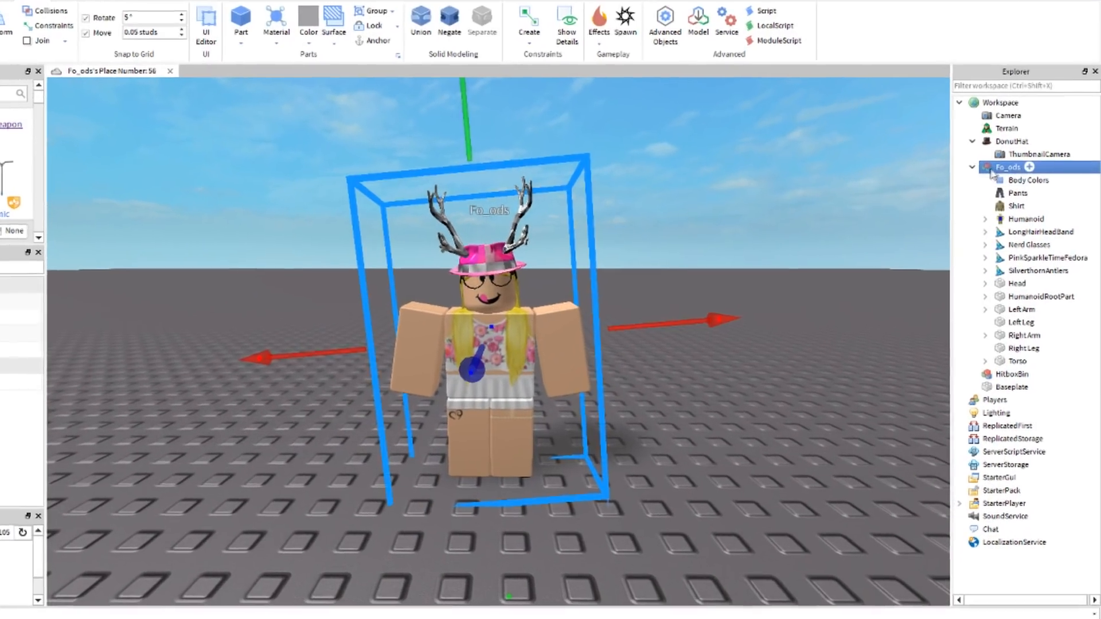
right_click(1015, 174)
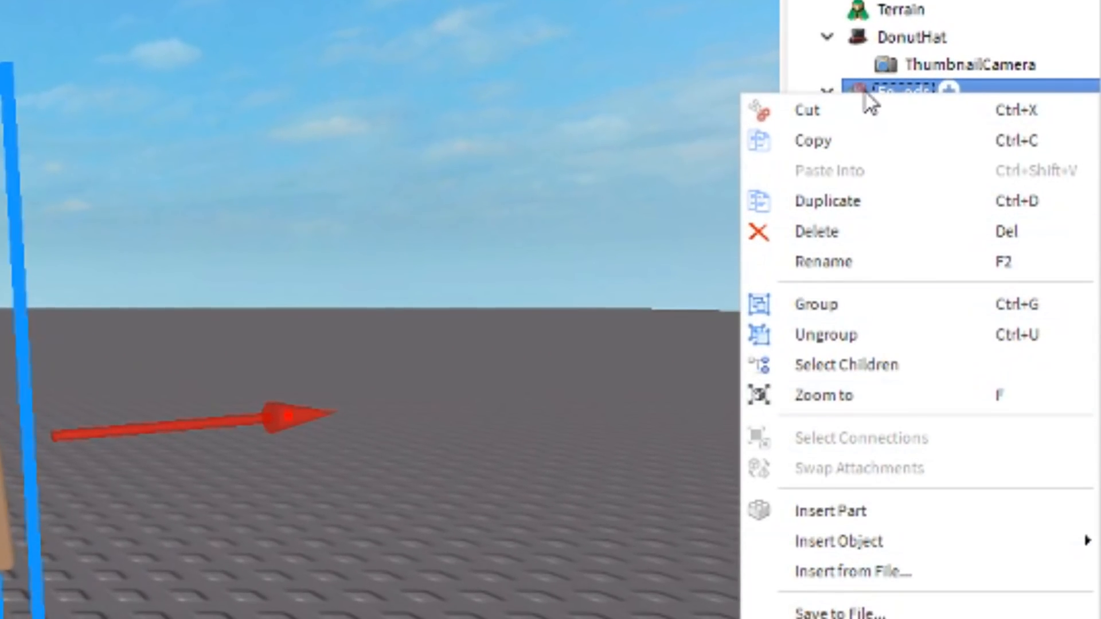
left_click(342, 519)
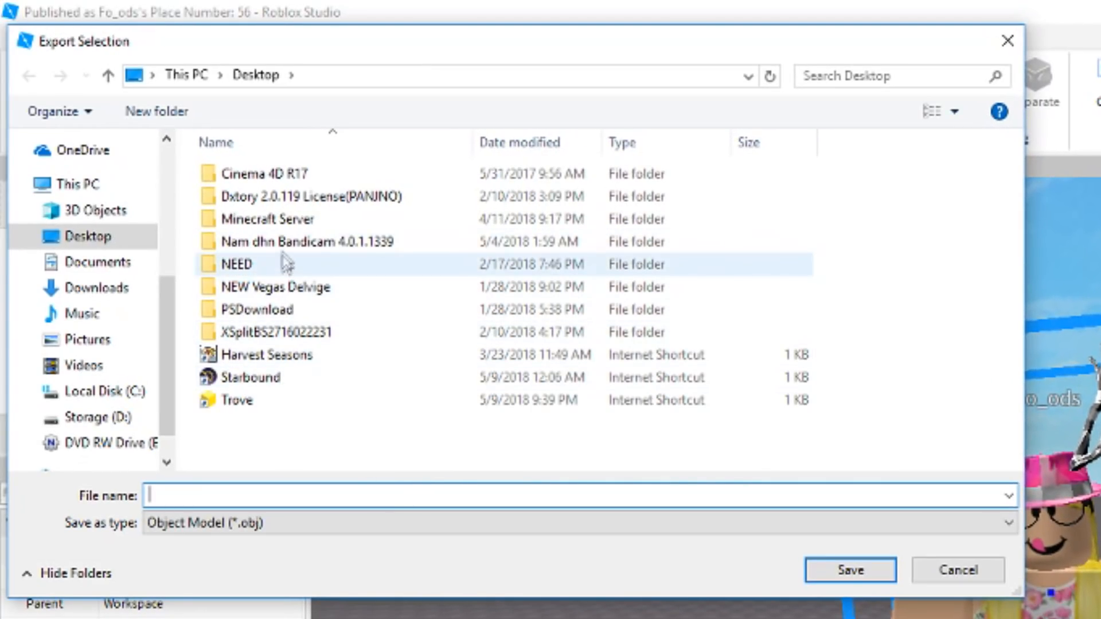
Step: Choose the RecentSaves folder inside Documents > ROBLOX as the export location
scroll(98, 340, "down", 2)
scroll(102, 347, "up", 1)
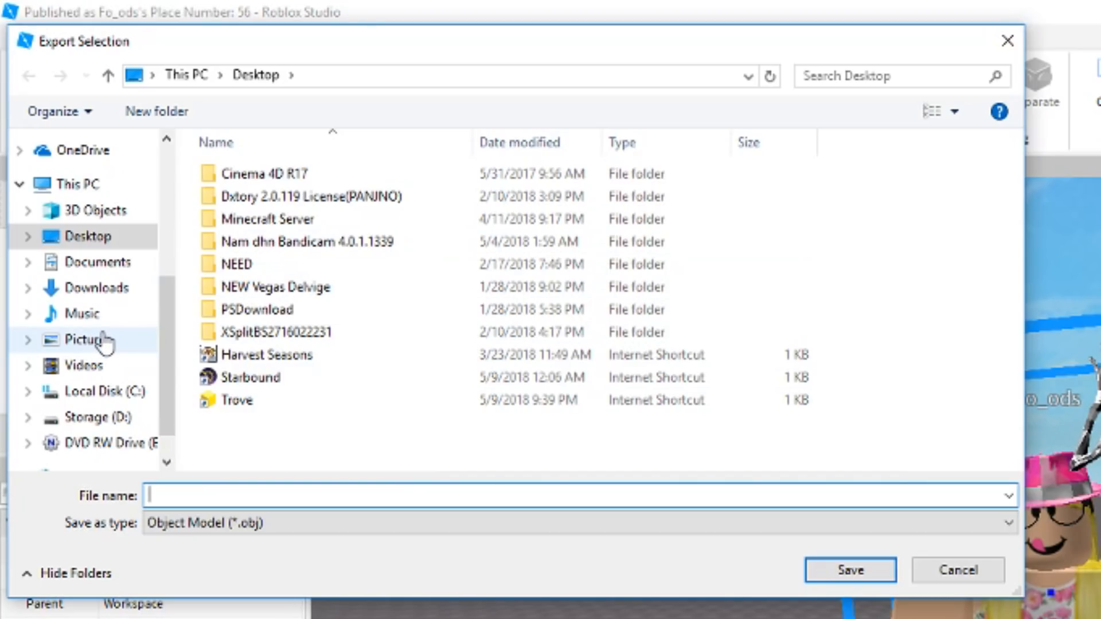
scroll(103, 338, "up", 6)
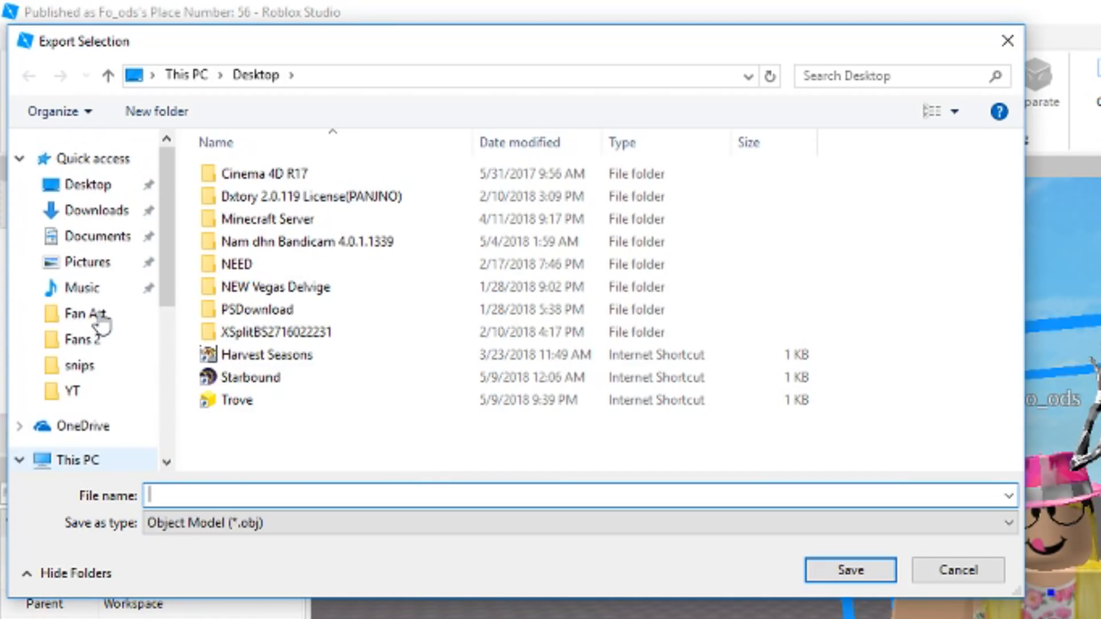
left_click(99, 246)
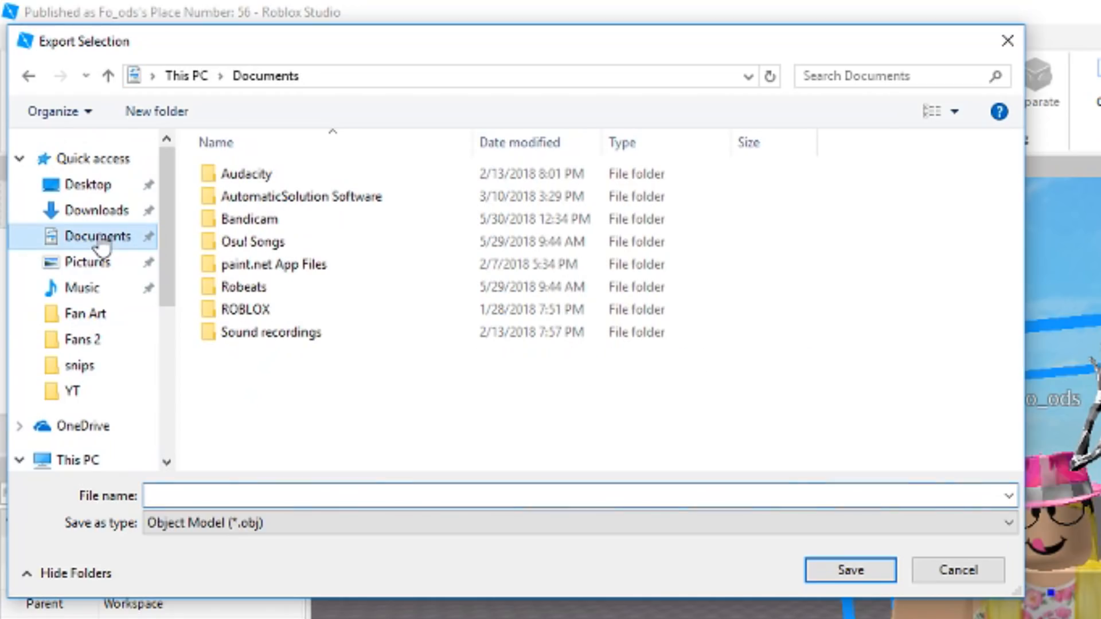
left_click(246, 310)
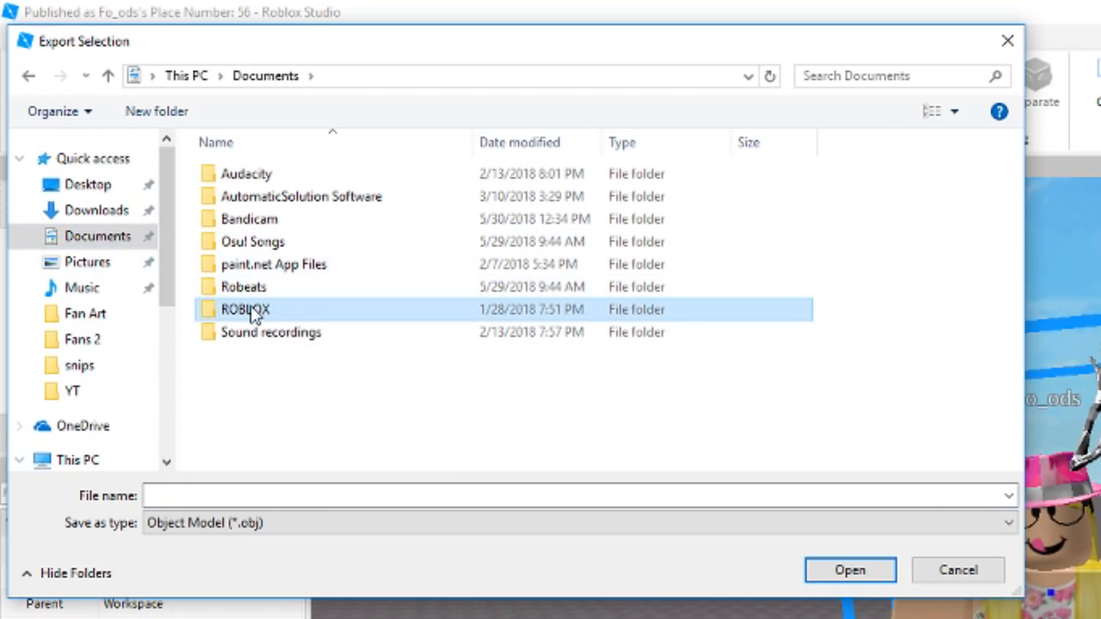
double_click(250, 310)
double_click(246, 197)
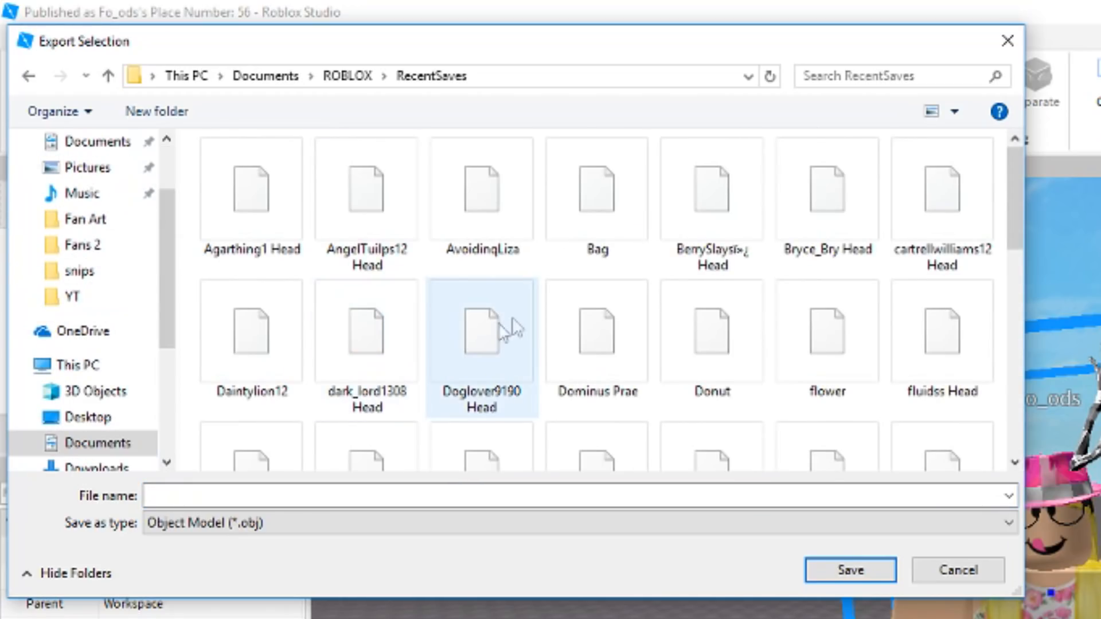
Step: Name the exported Object Model file Cycles Room Tutorial and save it as .obj
scroll(516, 258, "down", 6)
scroll(515, 324, "up", 6)
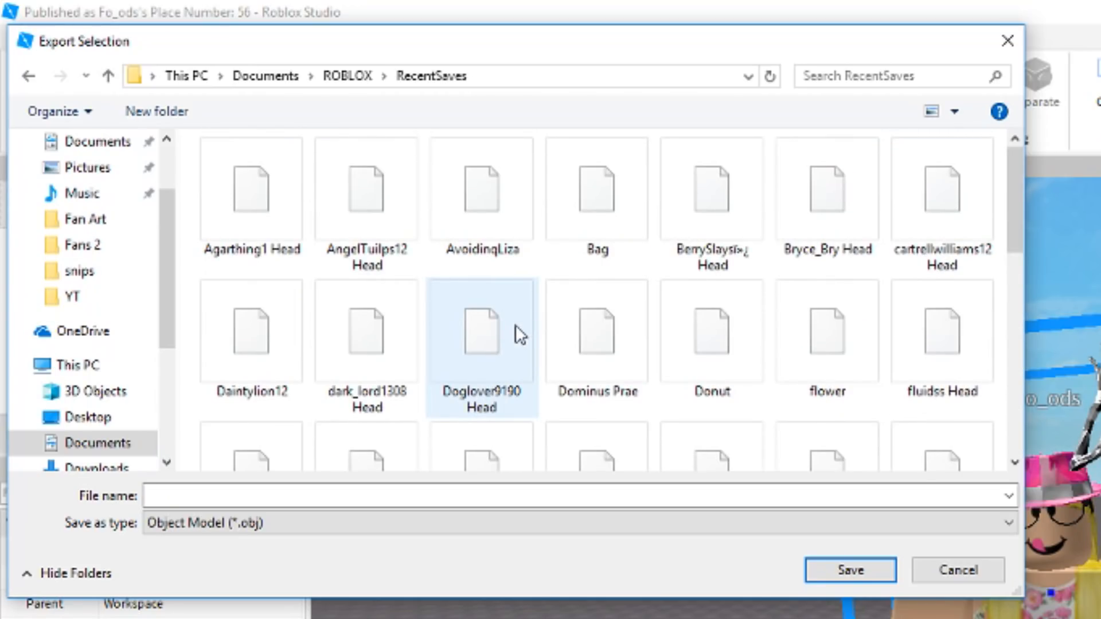
left_click(310, 494)
type("Cycles Room Tutori")
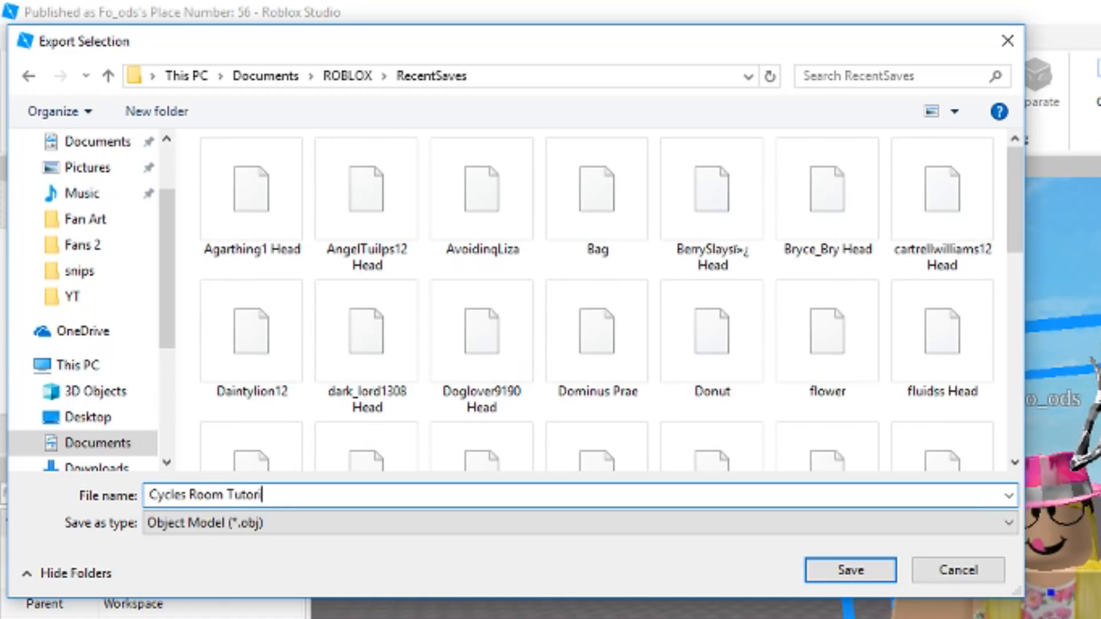
key("Return")
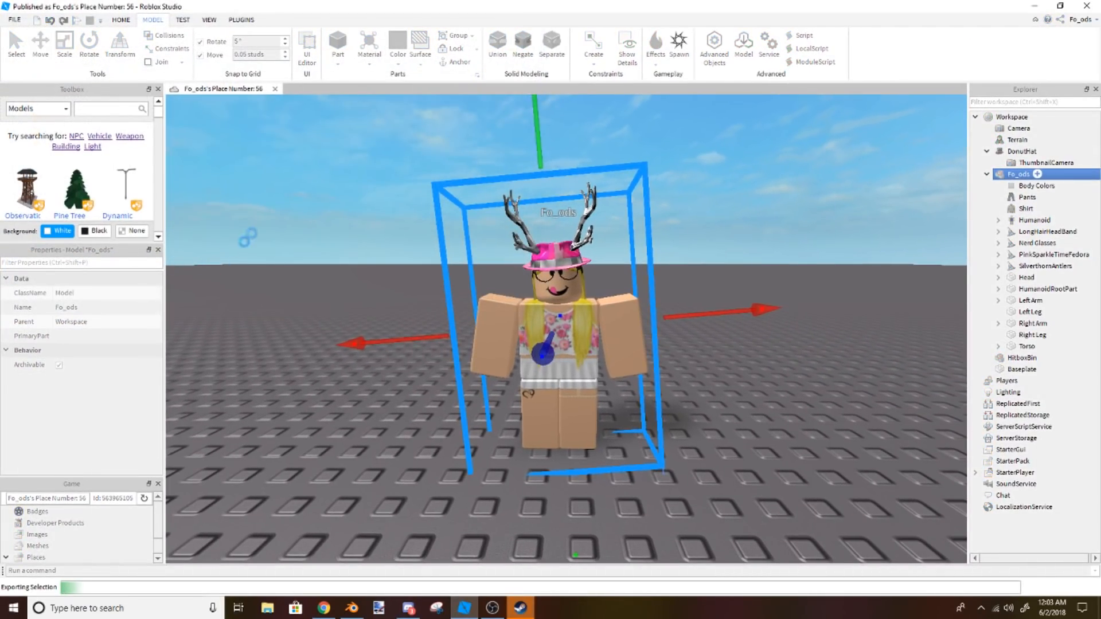
Step: Switch to Blender and import the Wavefront file Cycles Room Tutorial.obj from the RecentSaves folder into the room scene
left_click(352, 607)
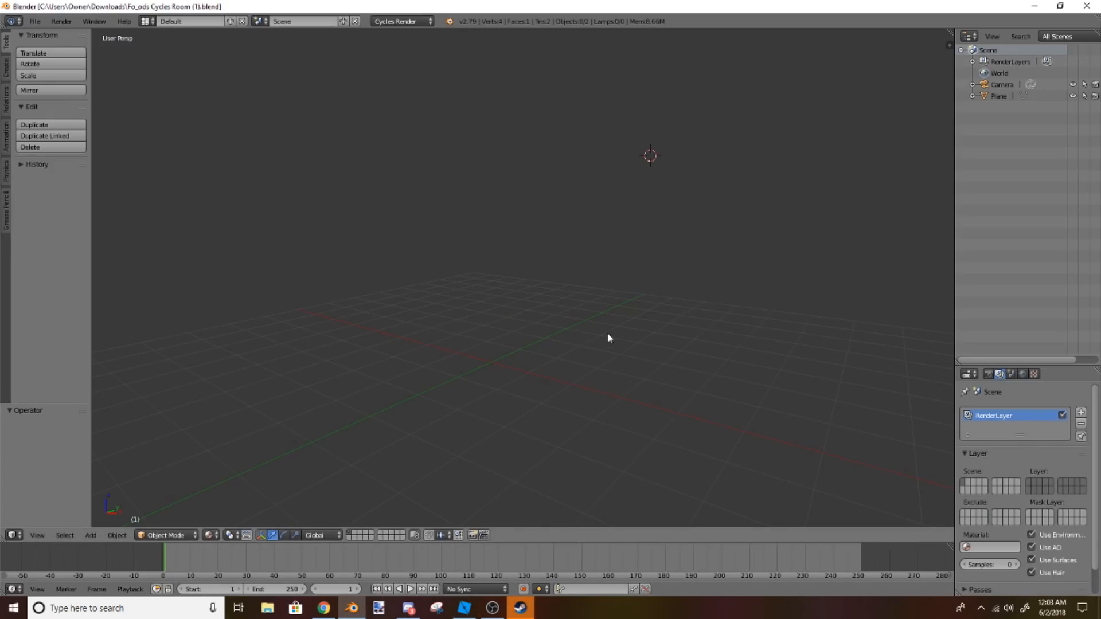
key("shift+f")
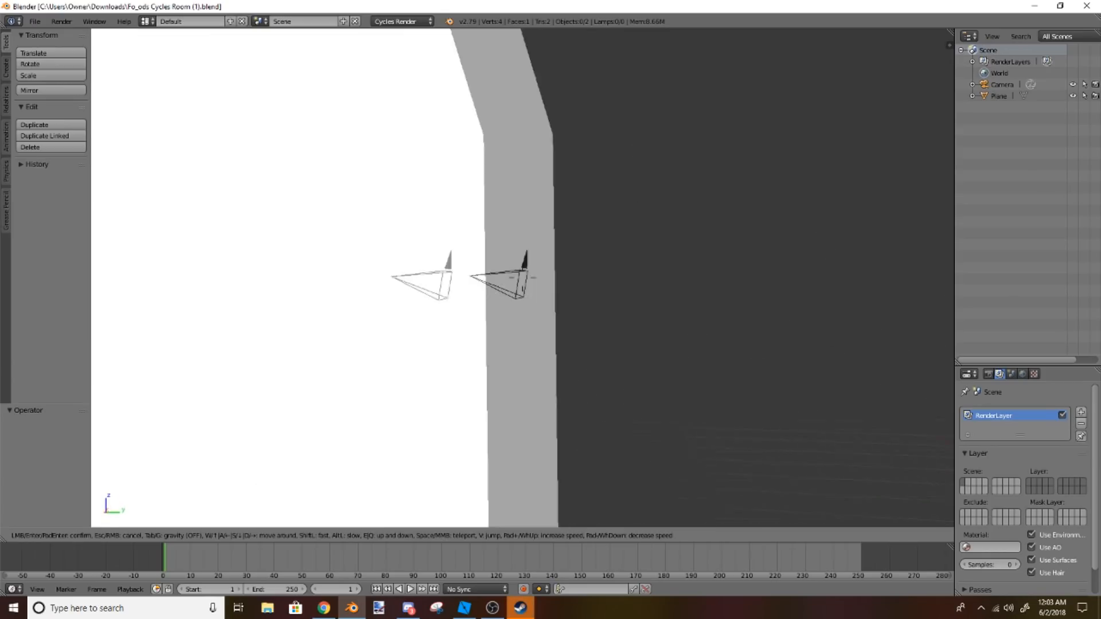
key("Escape")
left_click(35, 21)
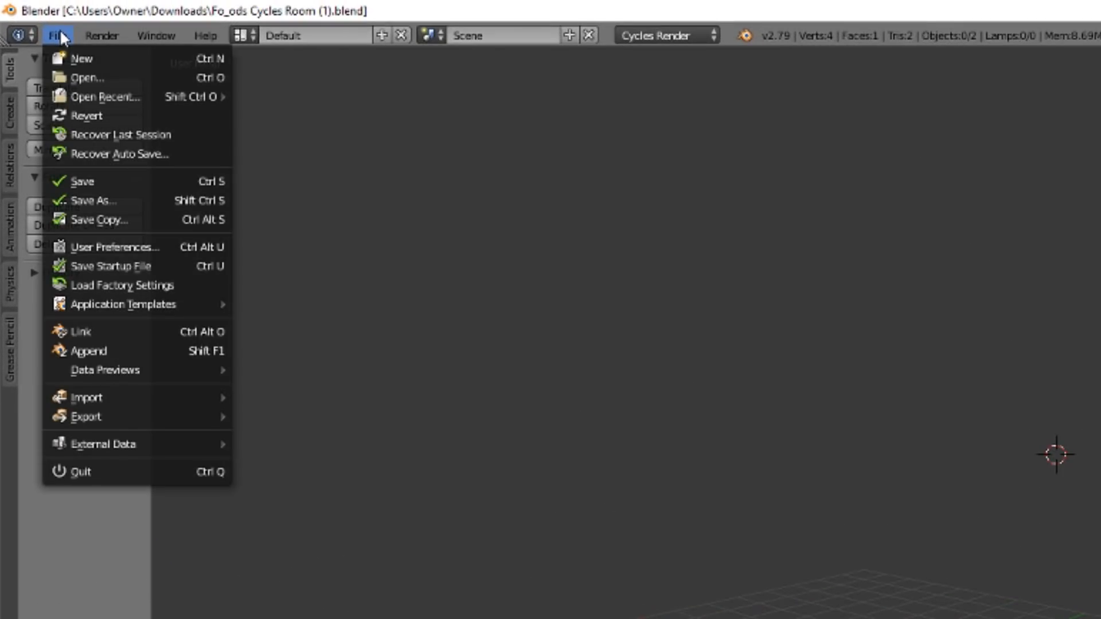
mouse_move(143, 398)
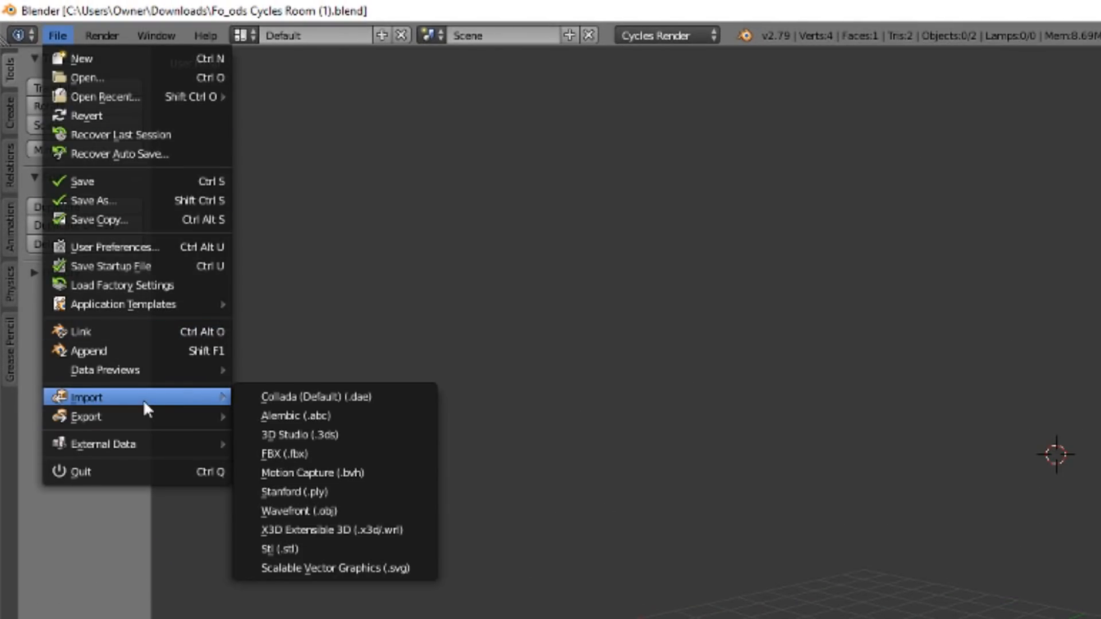
left_click(362, 511)
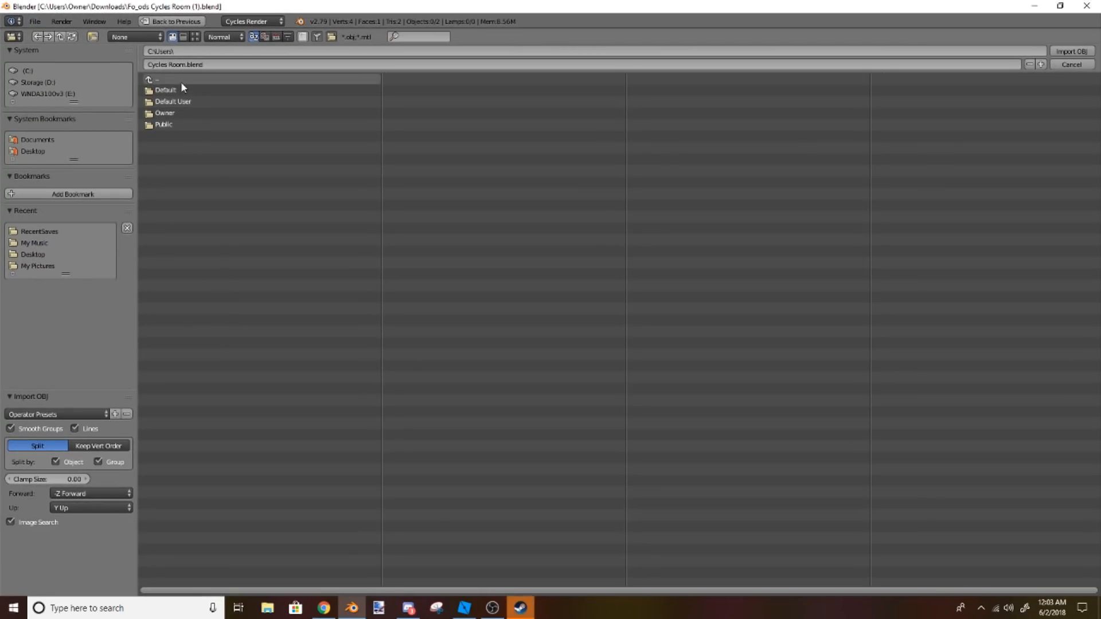
left_click(24, 232)
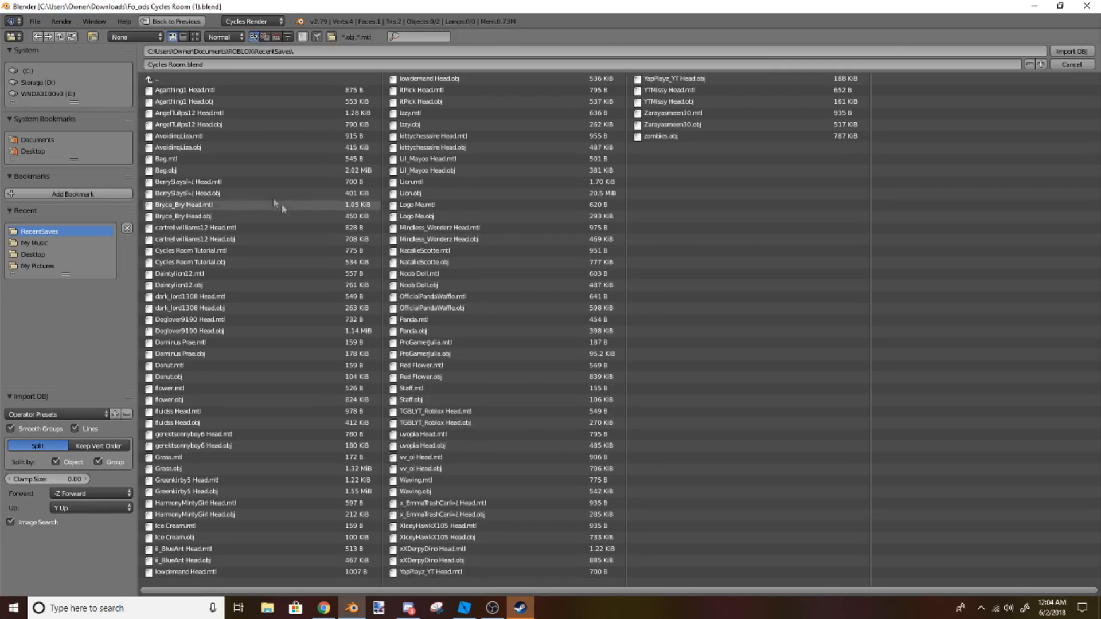
double_click(180, 262)
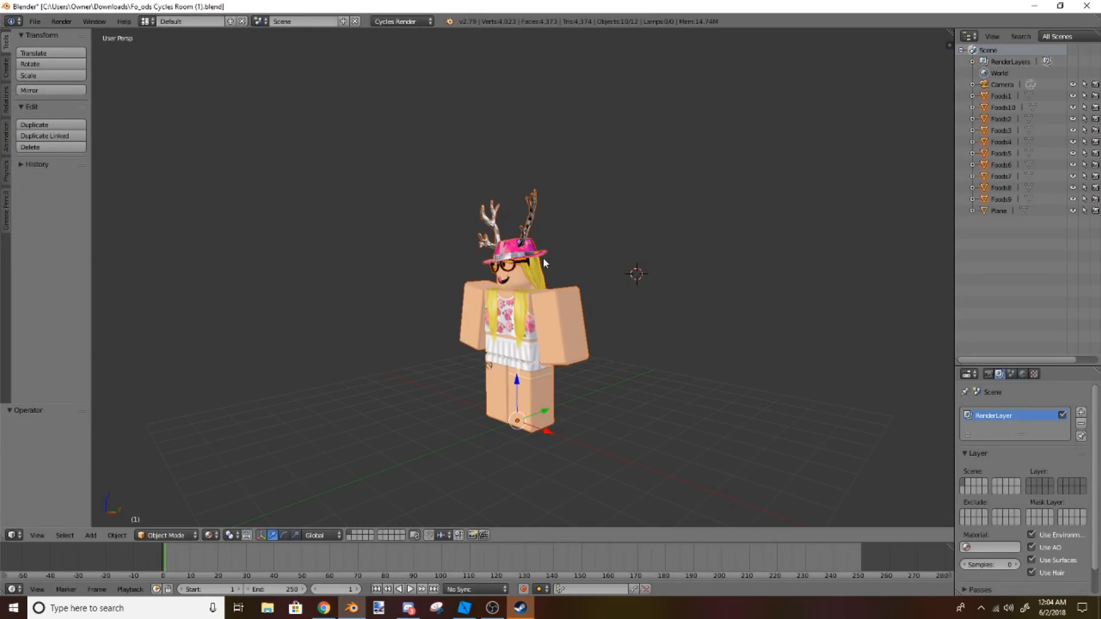
Step: Examine the imported character from the front and at an angle, near and far
key("shift+f")
key("w")
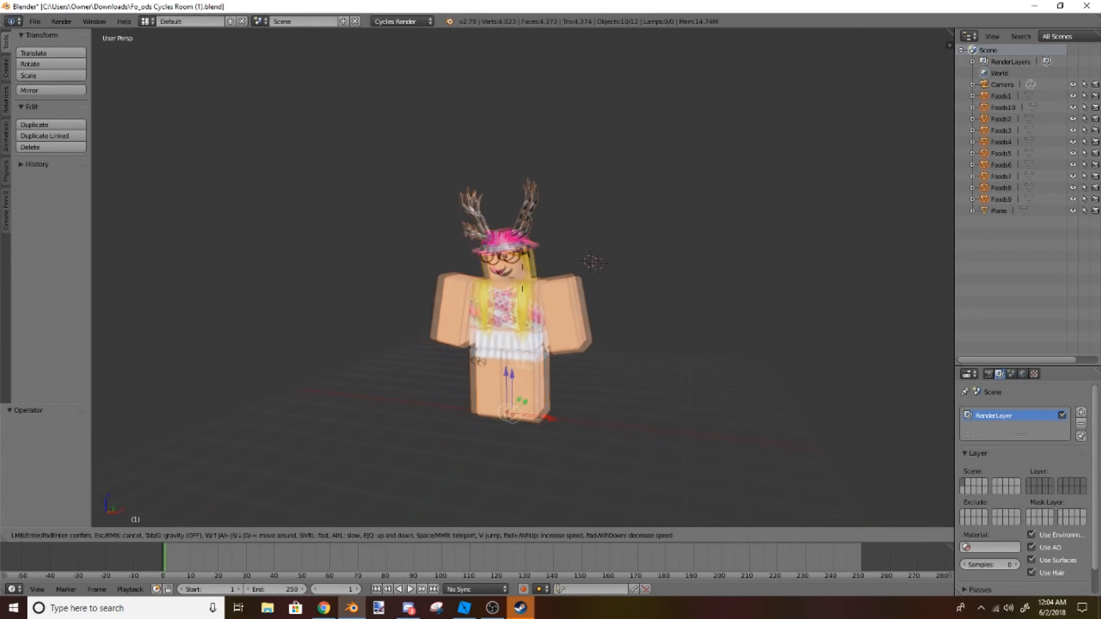
key("a")
key("w")
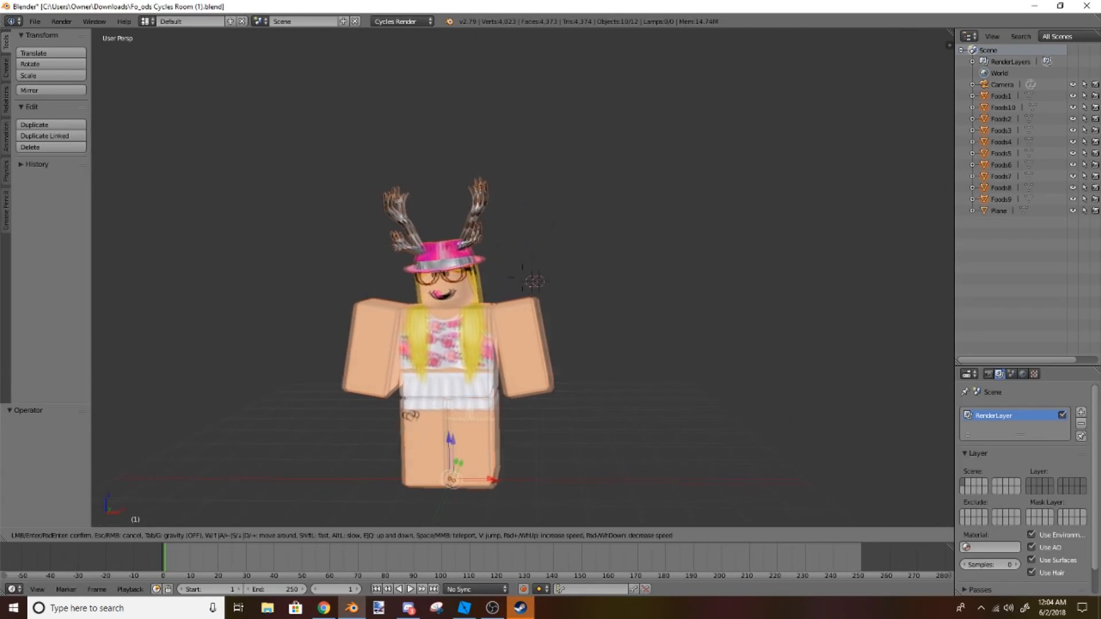
key("d")
key("s")
key("a")
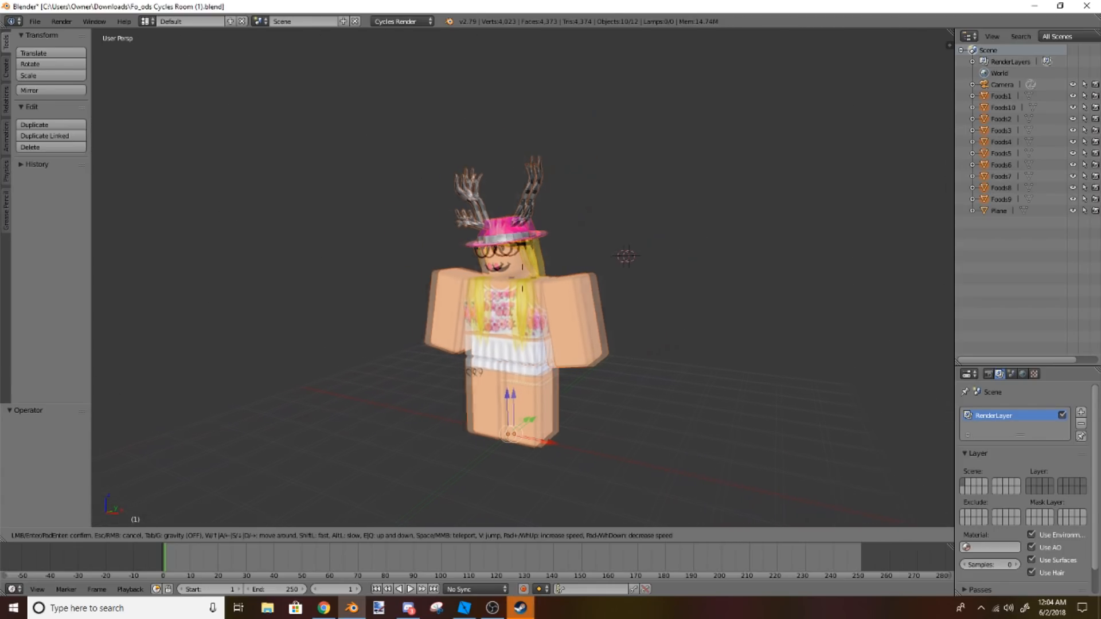
key("w")
key("a")
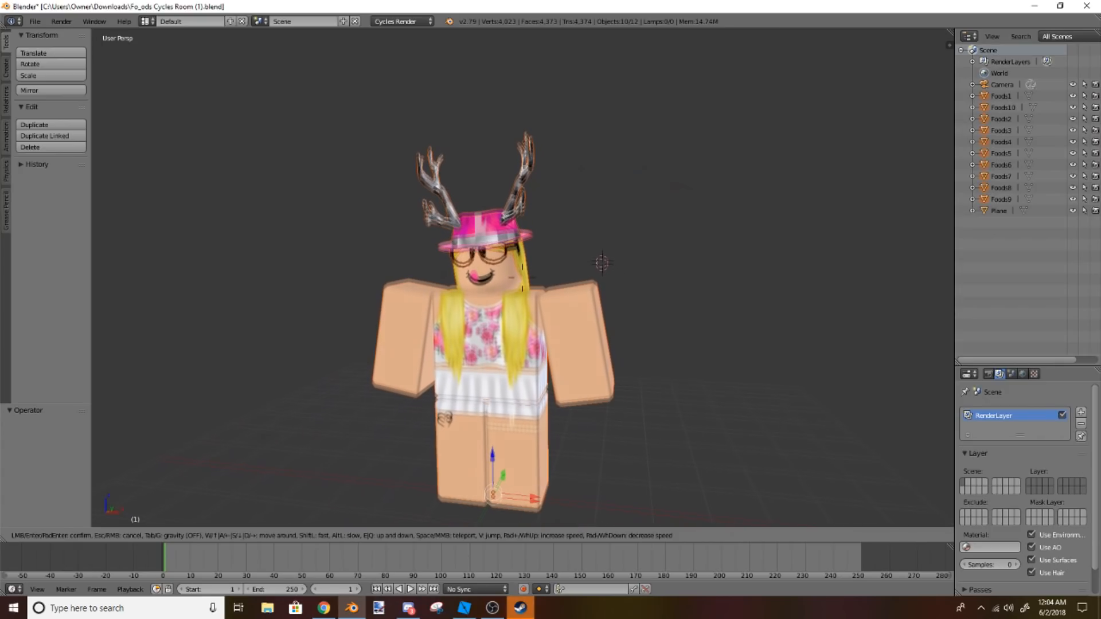
key("Return")
Step: Render a still image of the scene and inspect how the character is lit and framed
left_click(61, 21)
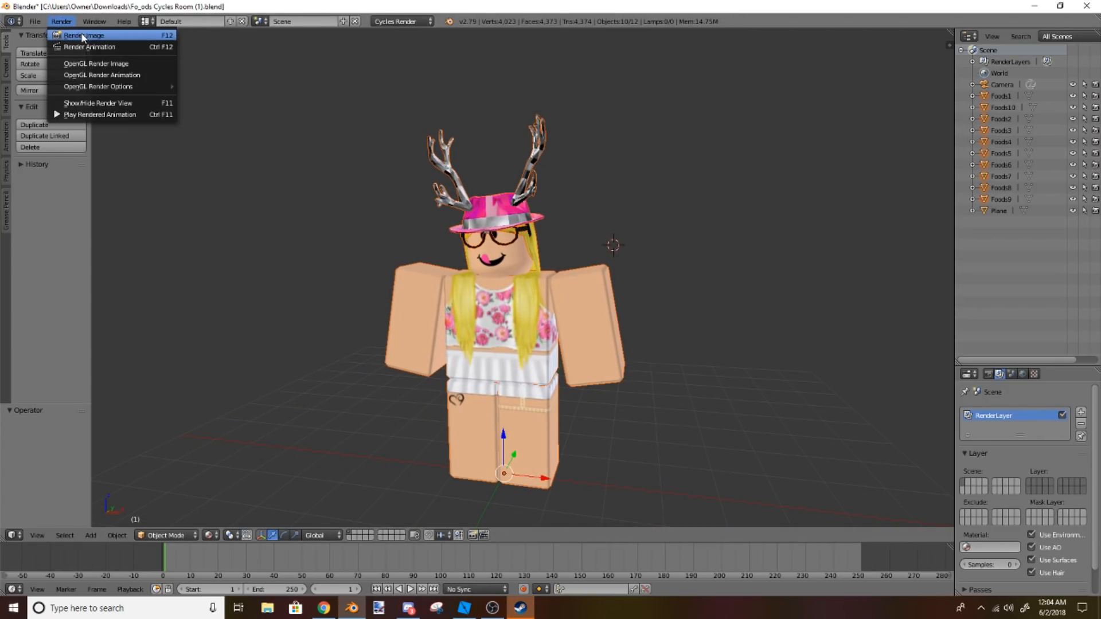
left_click(83, 36)
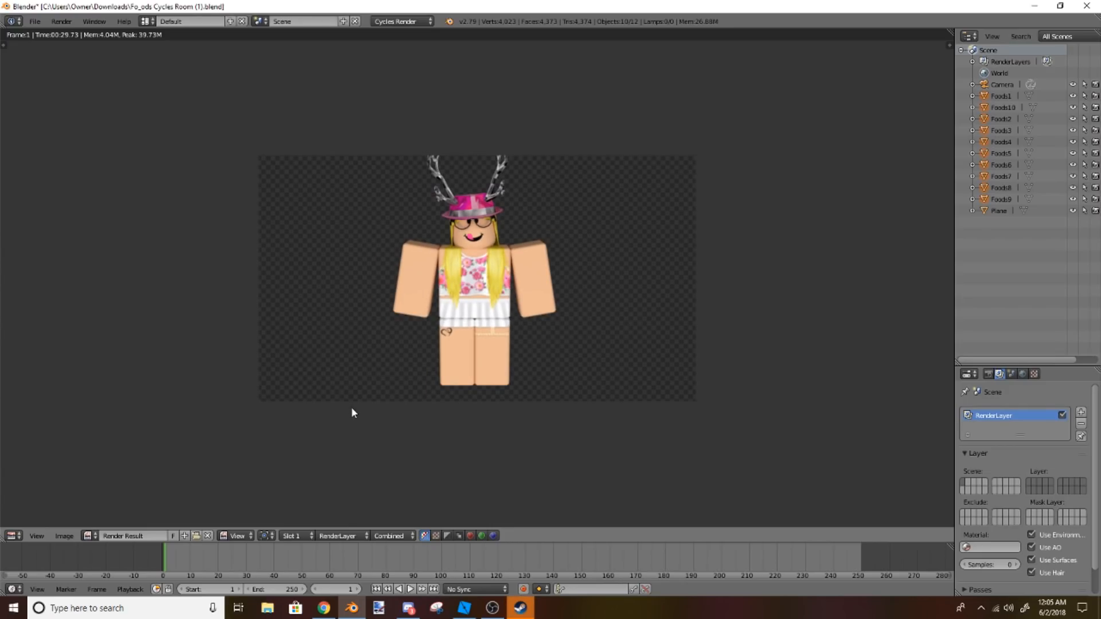
scroll(367, 411, "up", 2)
scroll(381, 400, "up", 1)
scroll(407, 401, "down", 1)
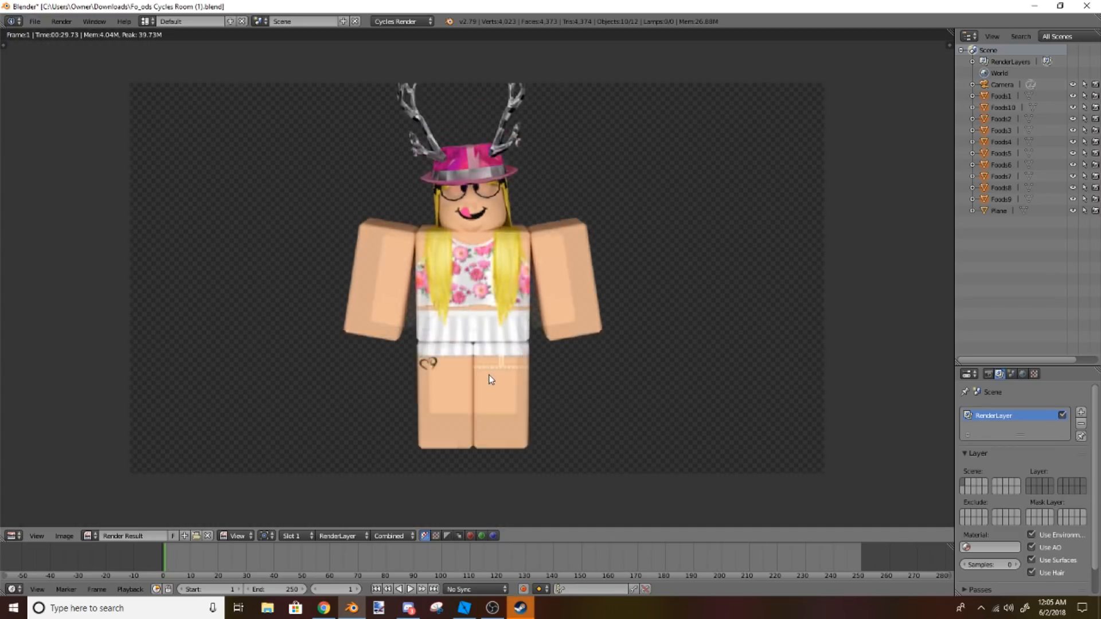
scroll(489, 376, "down", 1)
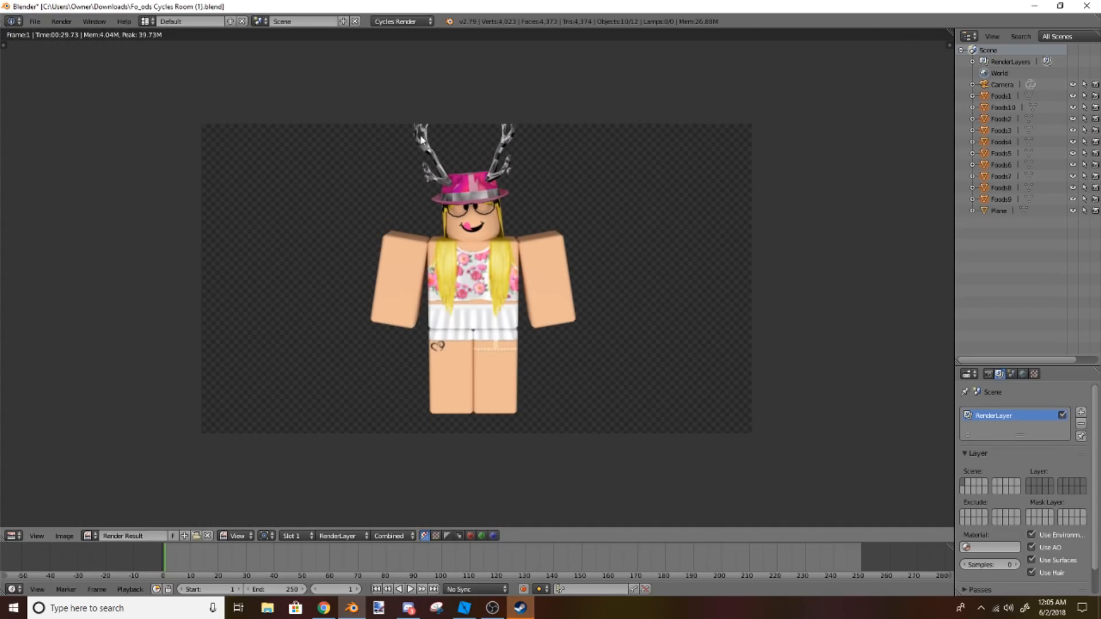
Step: Return the render result area to the 3D View and view the whole character from slightly farther back
left_click(14, 535)
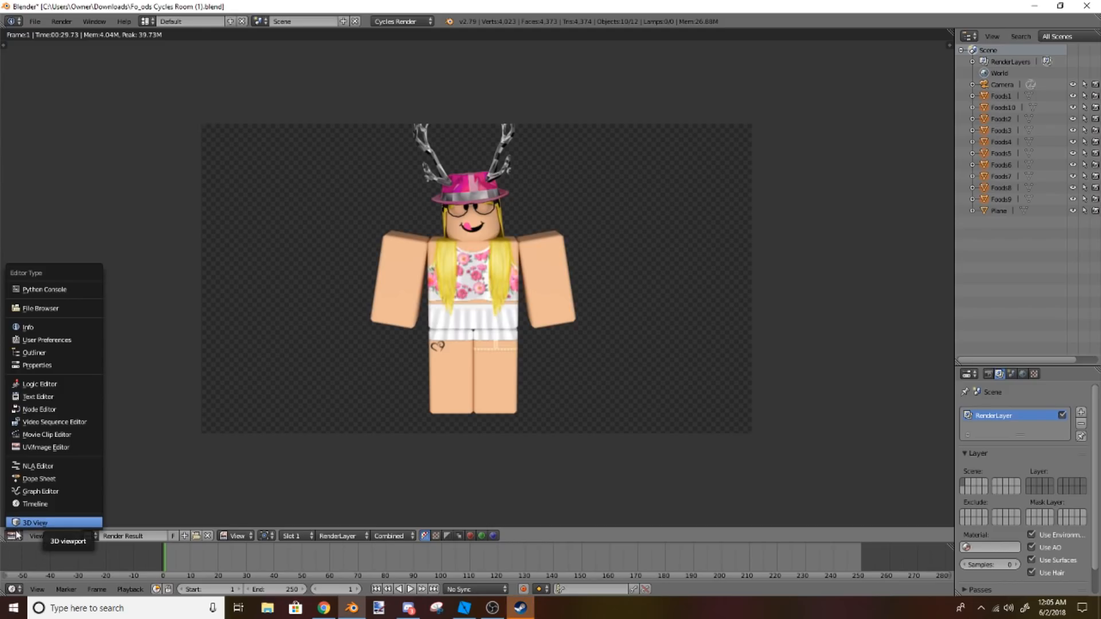
left_click(14, 536)
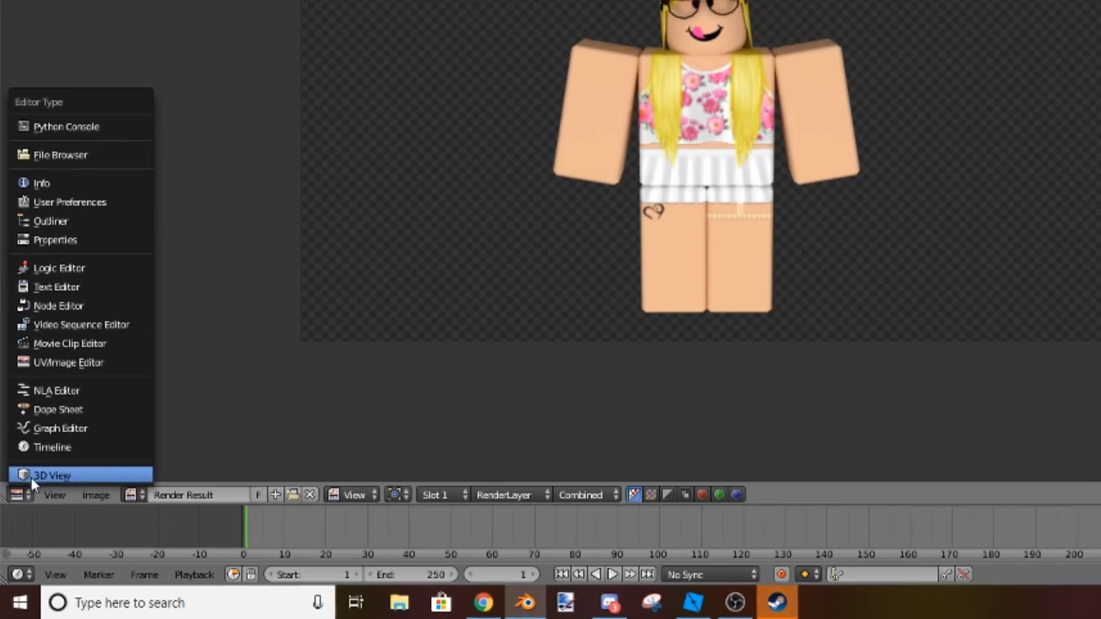
left_click(33, 462)
key("shift+f")
key("s")
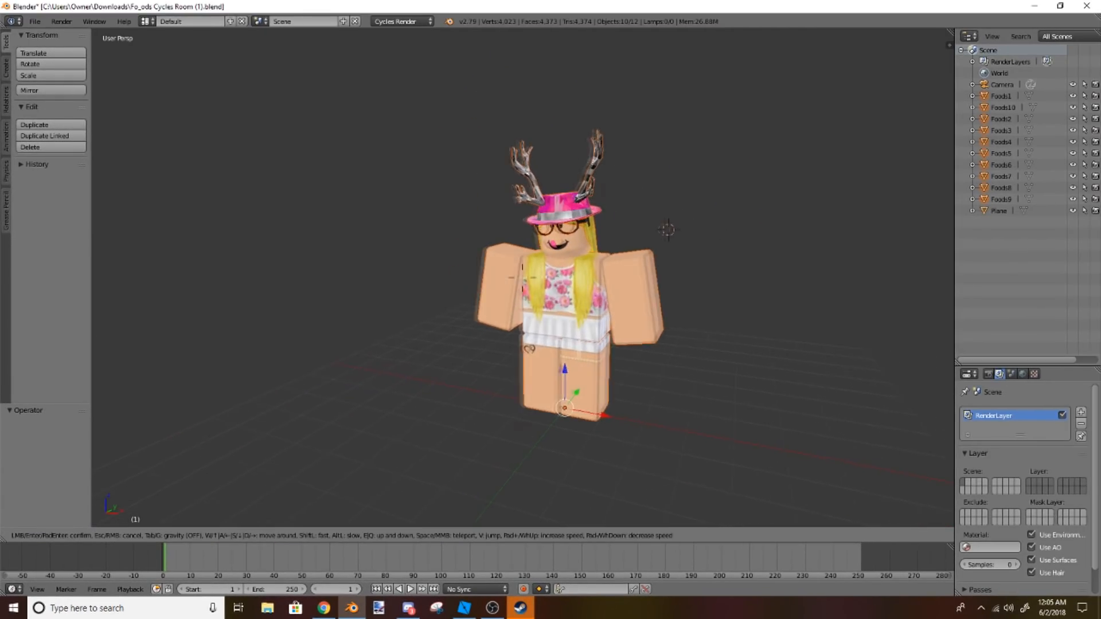
left_click(514, 288)
key("shift+f")
key("w")
key("s")
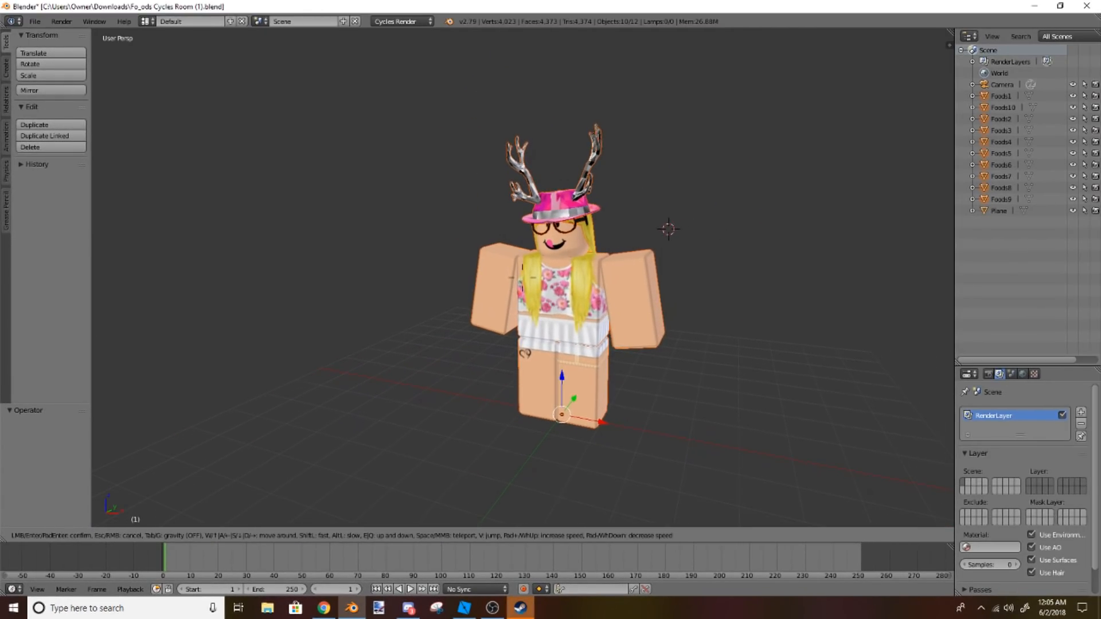
left_click(524, 278)
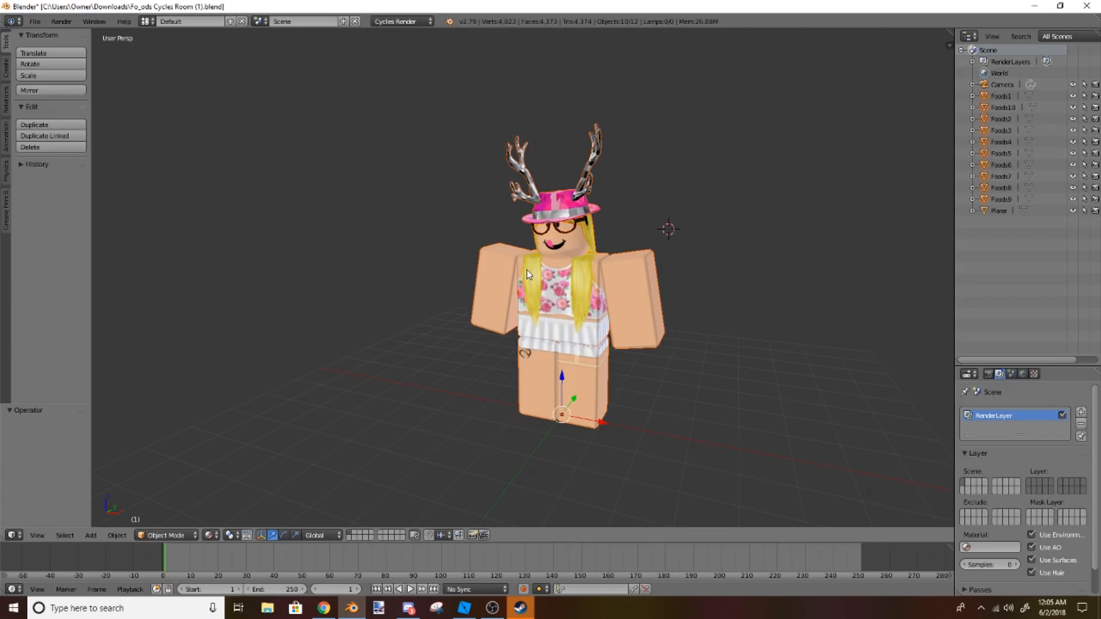
Step: Show the scene through the camera to check how the character is framed
key("KP_0")
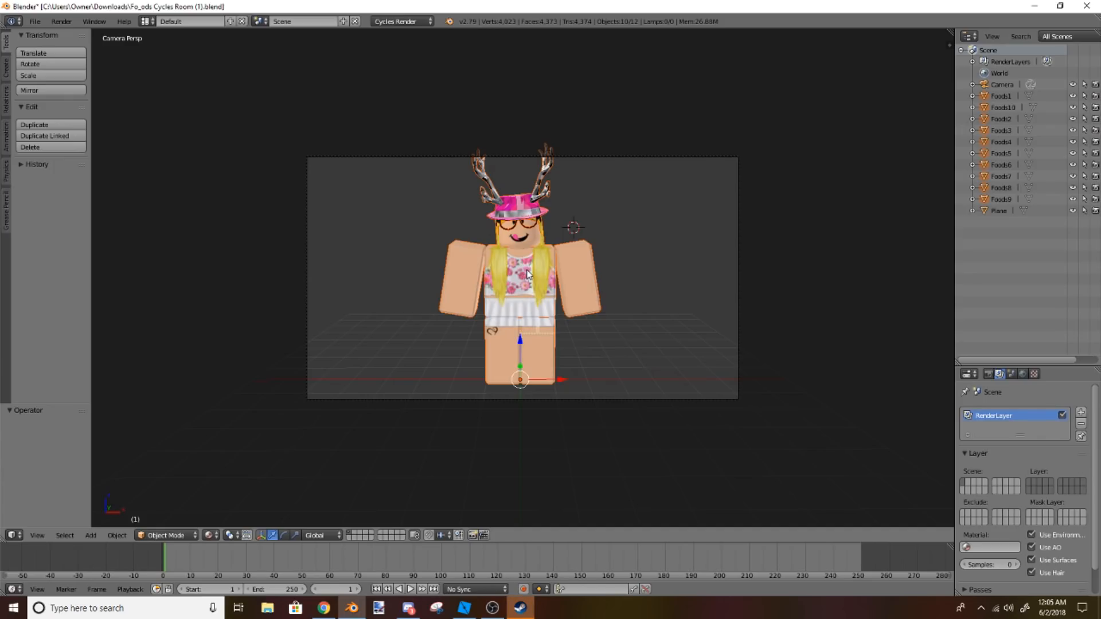
key("KP_0")
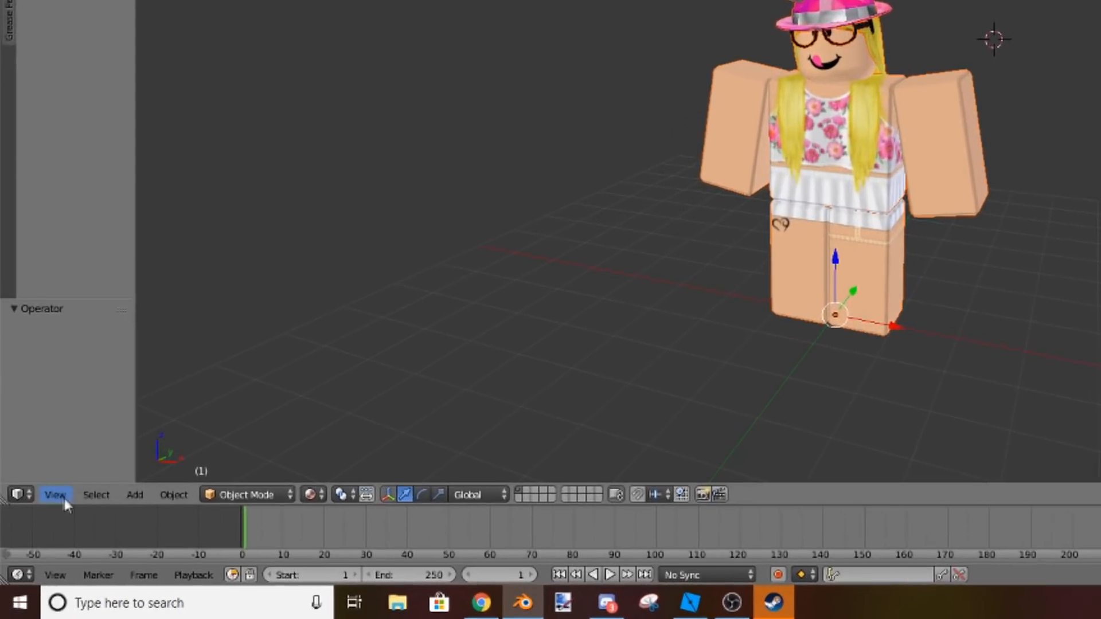
left_click(64, 497)
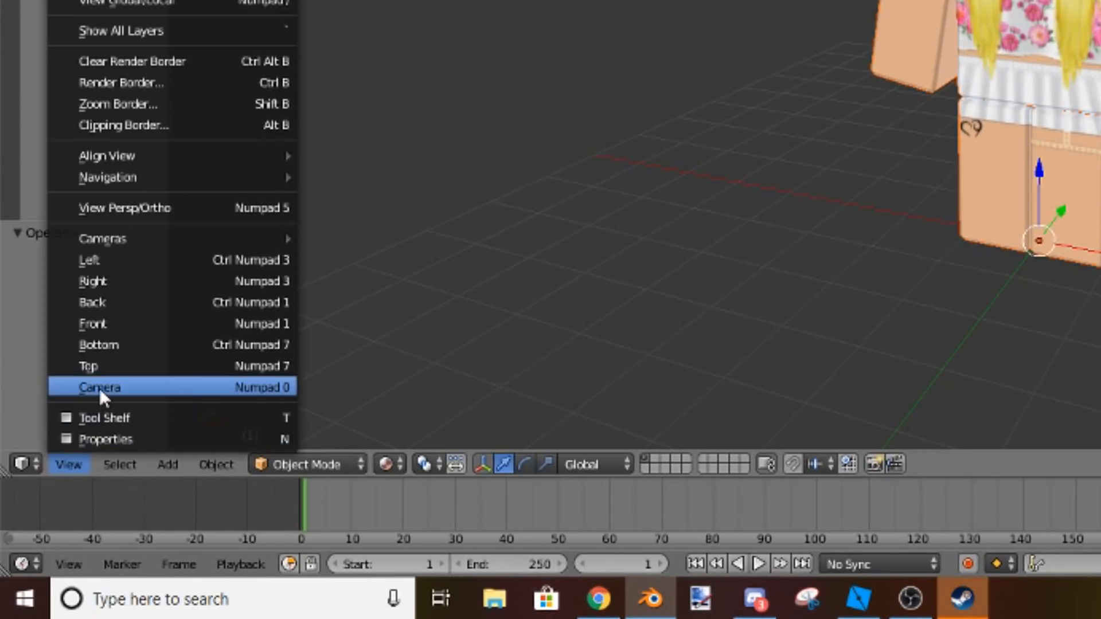
left_click(99, 387)
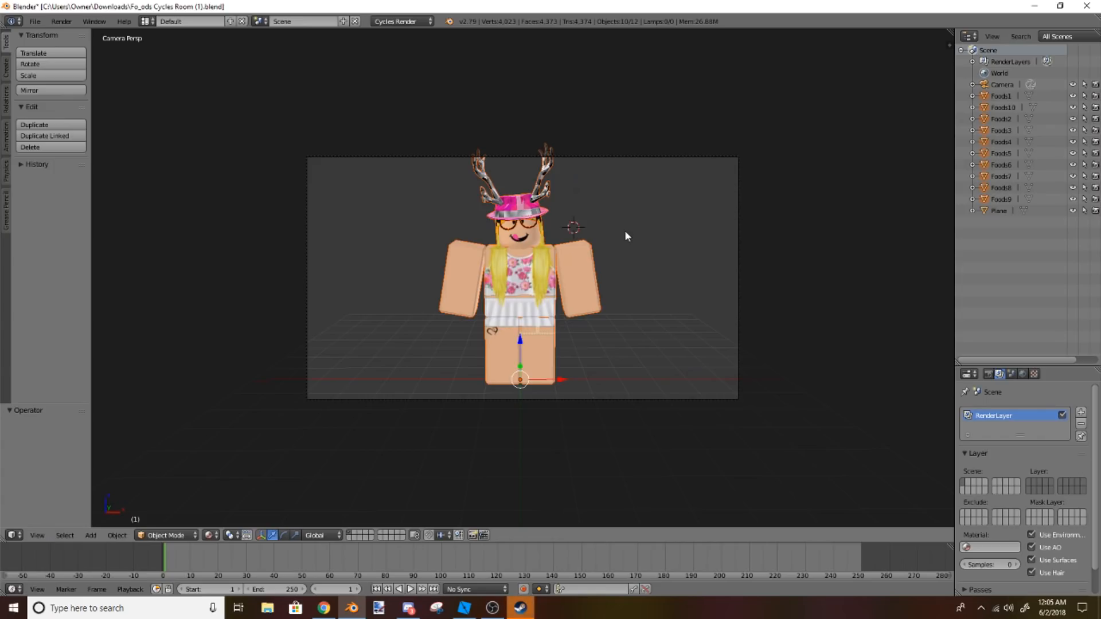
Step: Fly the camera back with walk navigation until the whole character, antlers included, fits inside the camera frame
key("shift+f")
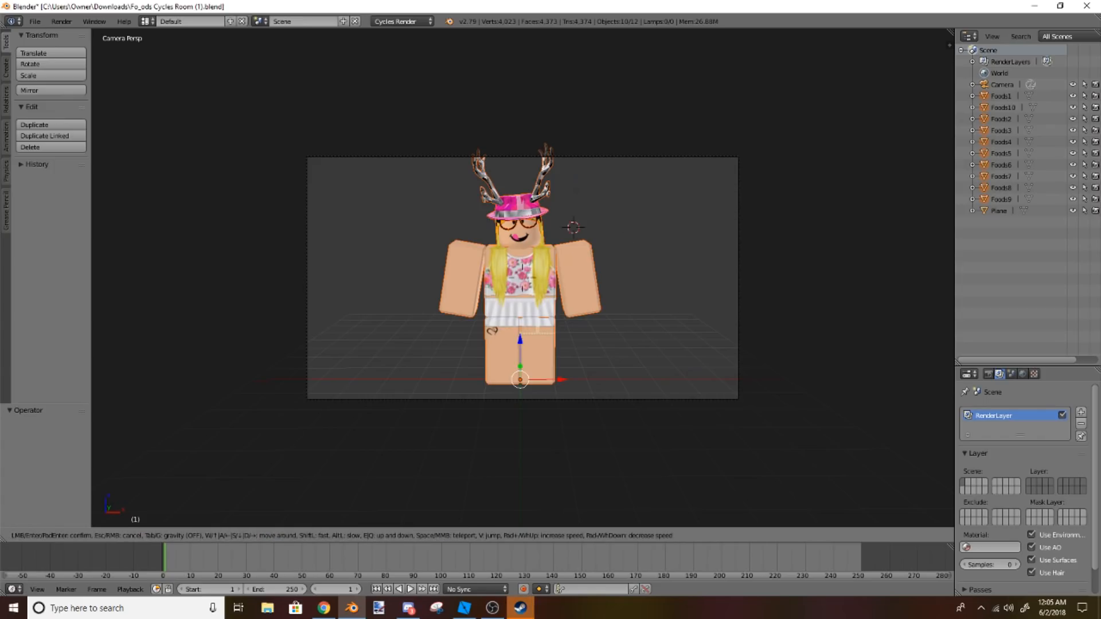
key("s")
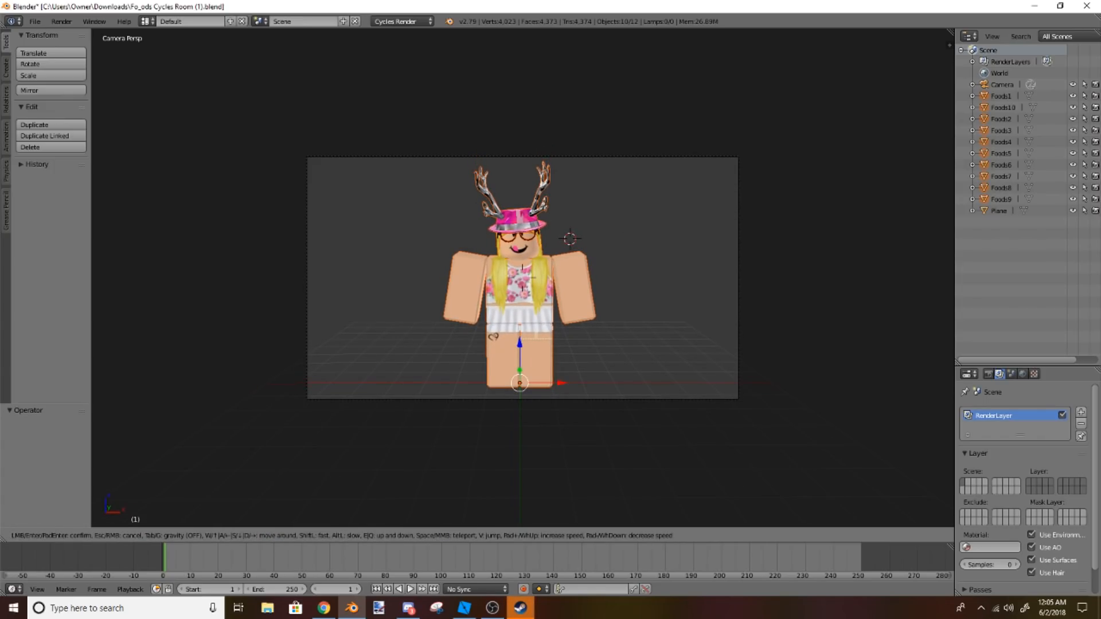
left_click(522, 278)
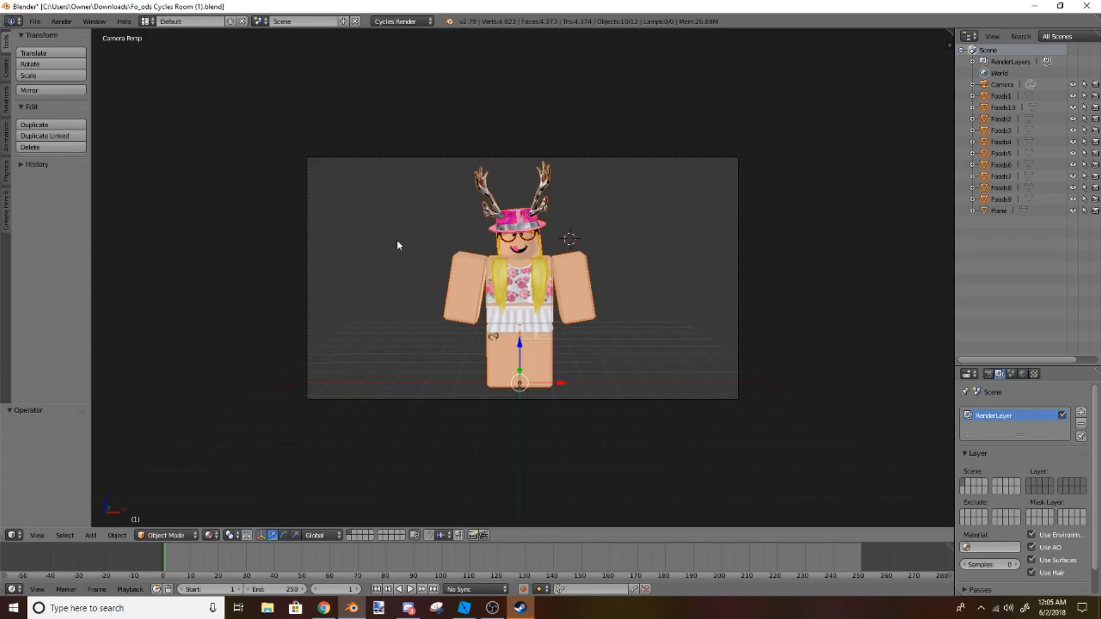
key("shift+f")
key("w")
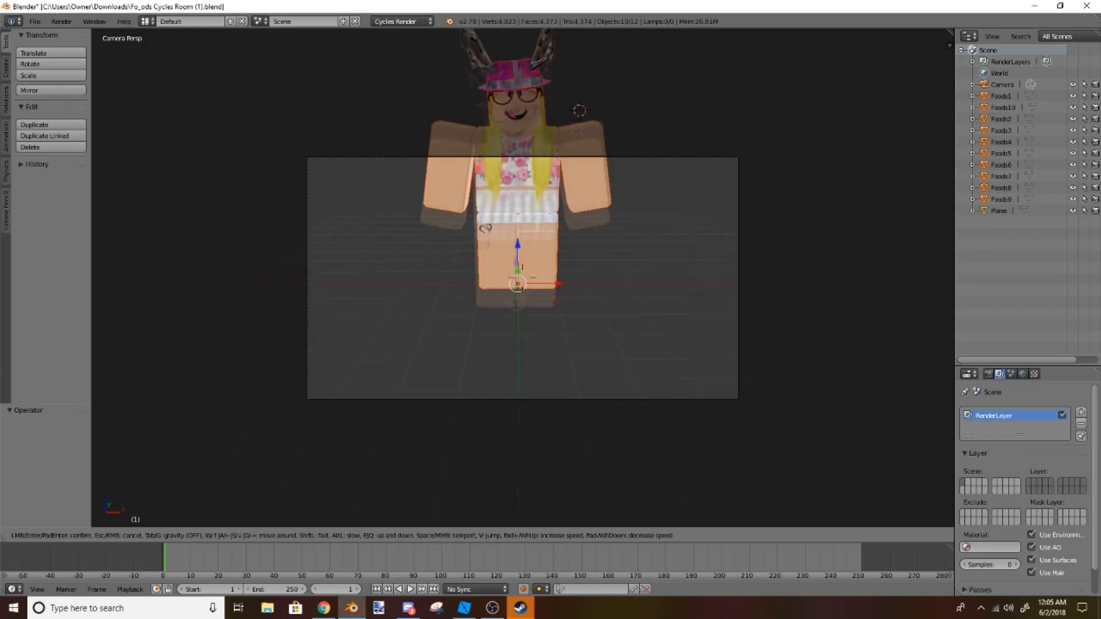
key("s")
key("s")
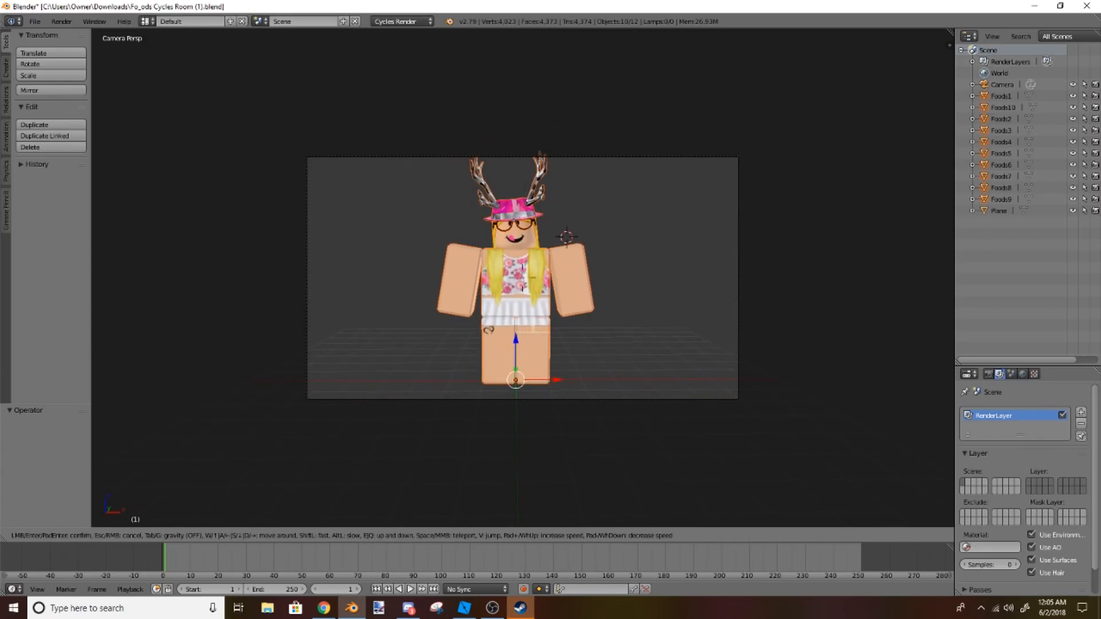
key("w")
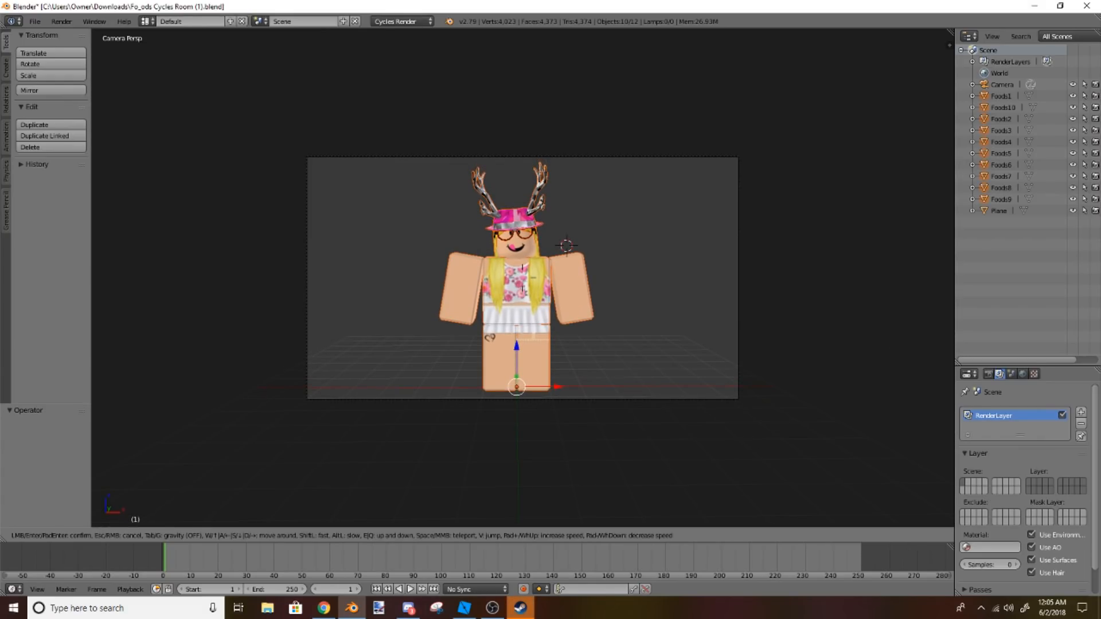
left_click(566, 245)
Step: Try moving the white plane beside the camera along the Y axis away from the character, and undo the move
key("KP_0")
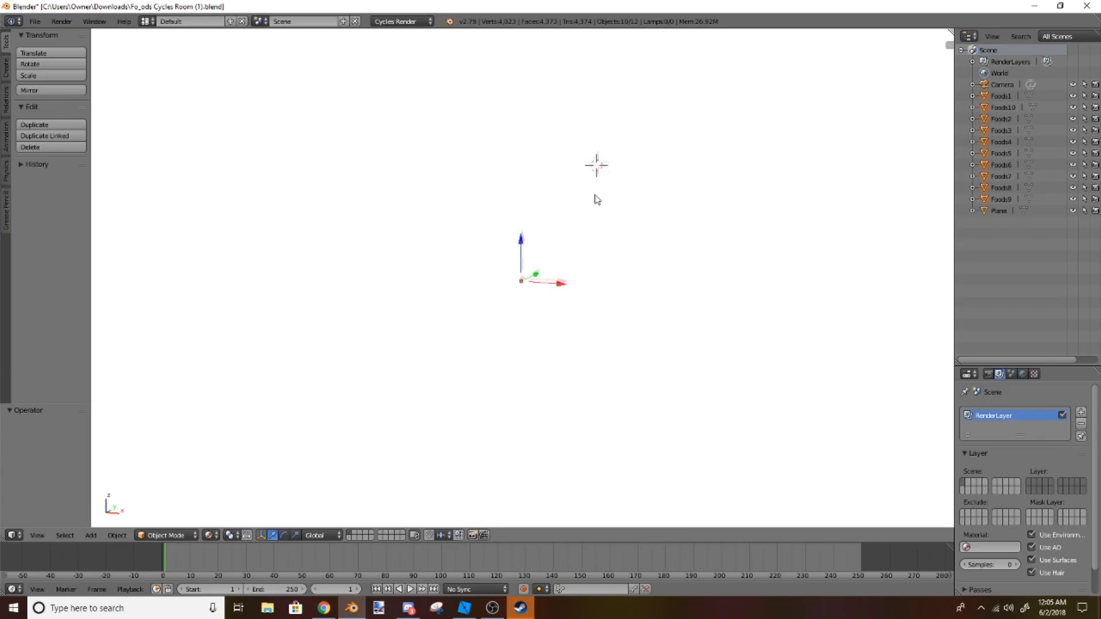
key("shift+f")
key("w")
key("s")
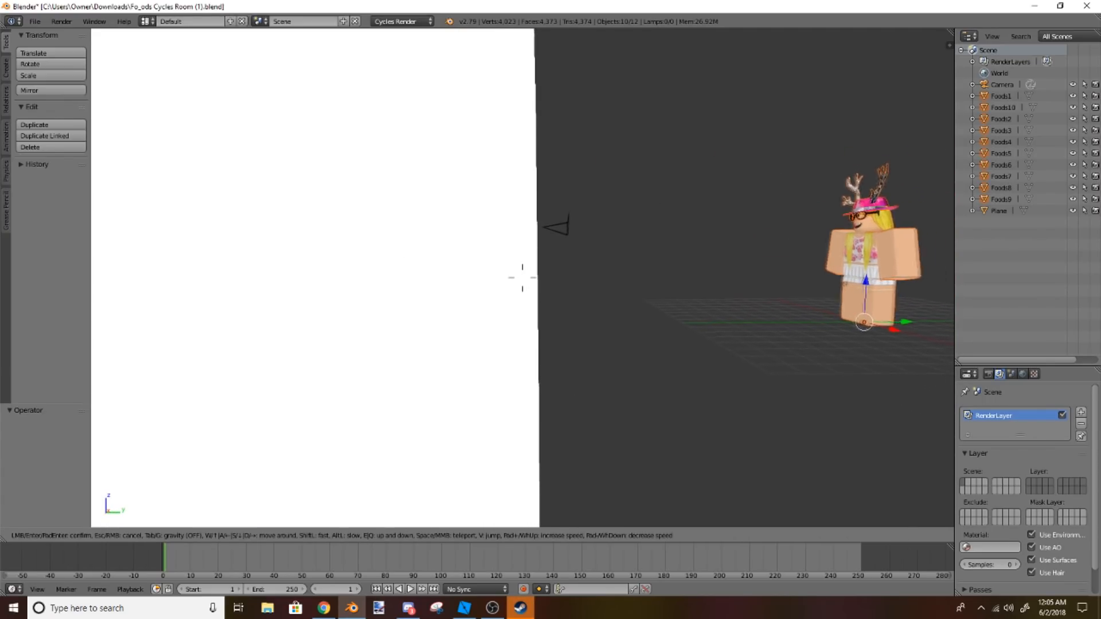
left_click(521, 277)
right_click(515, 265)
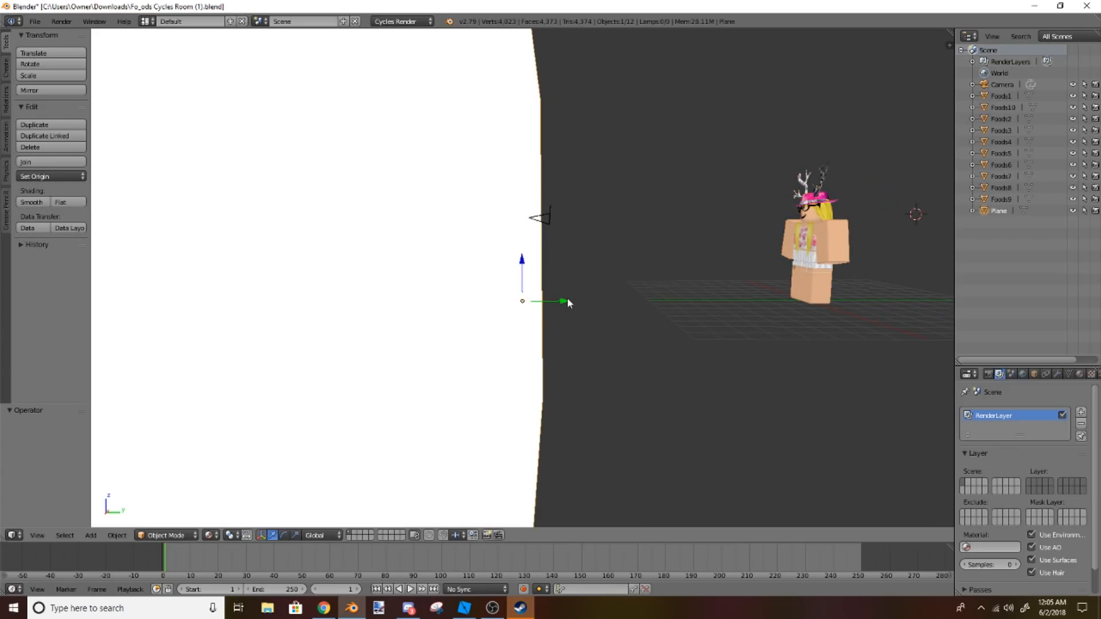
left_click_drag(566, 303, 523, 304)
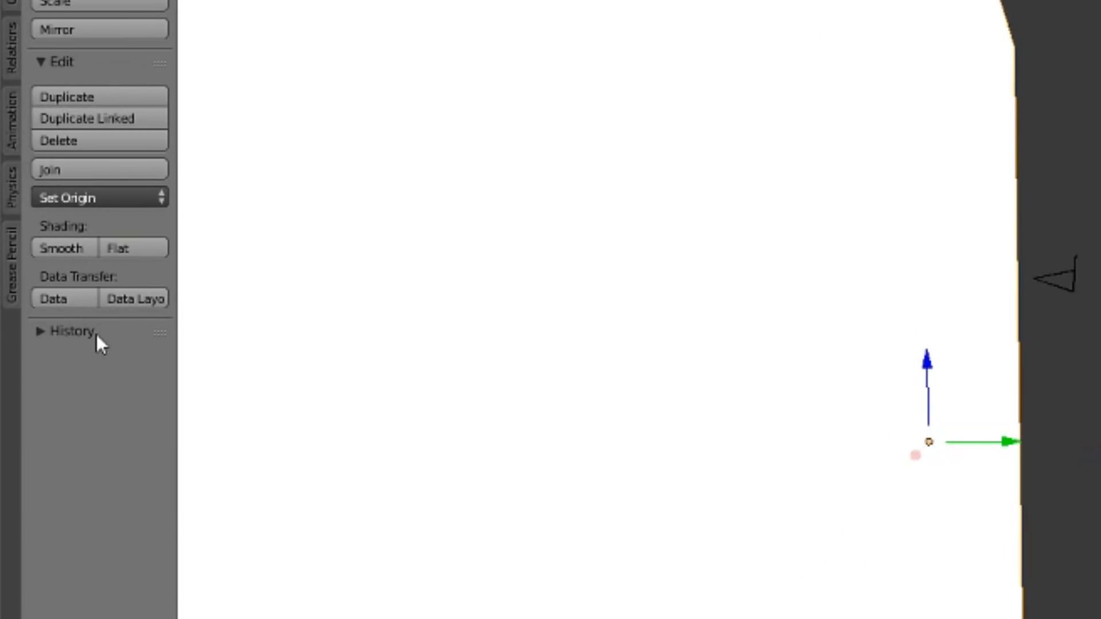
left_click(78, 330)
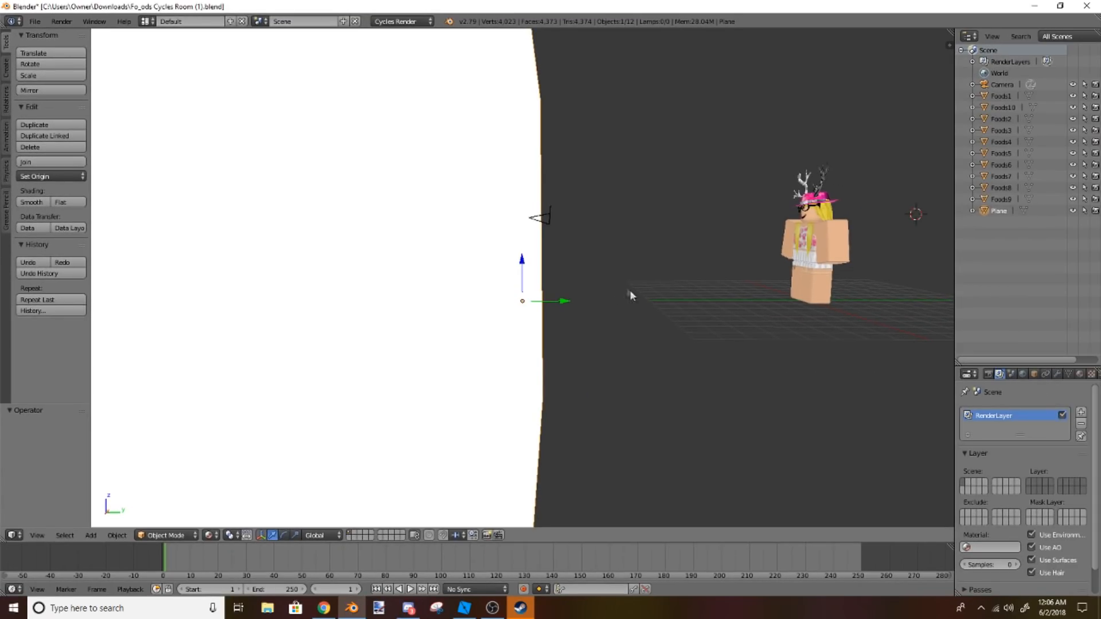
Step: Render a still image with the new camera framing and inspect the result up close
left_click(59, 22)
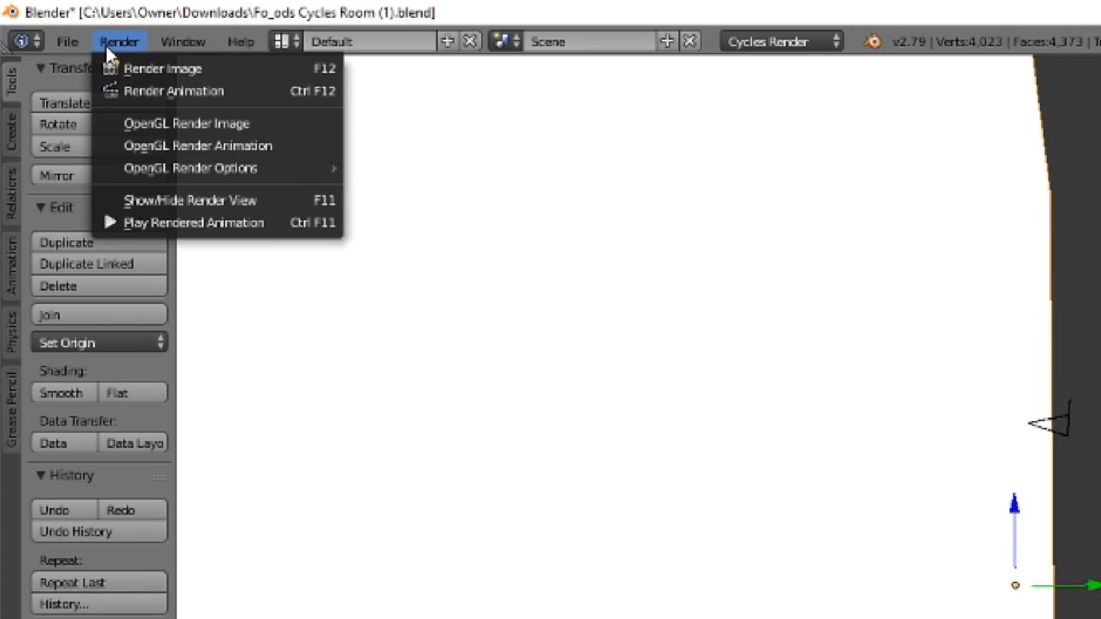
left_click(148, 67)
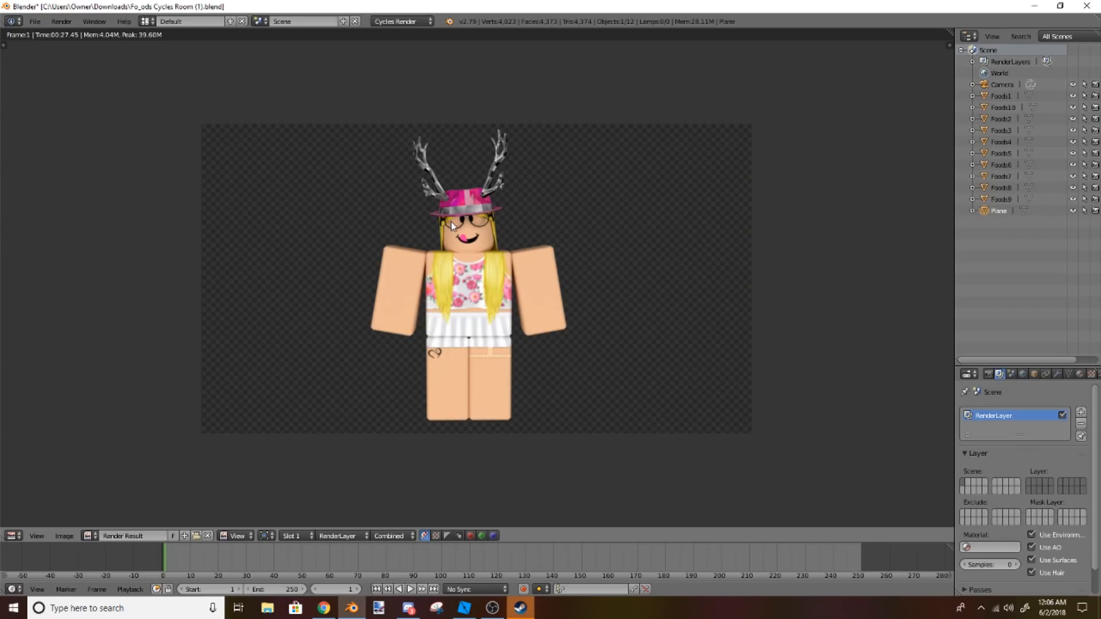
scroll(451, 221, "down", 1)
scroll(401, 287, "up", 2)
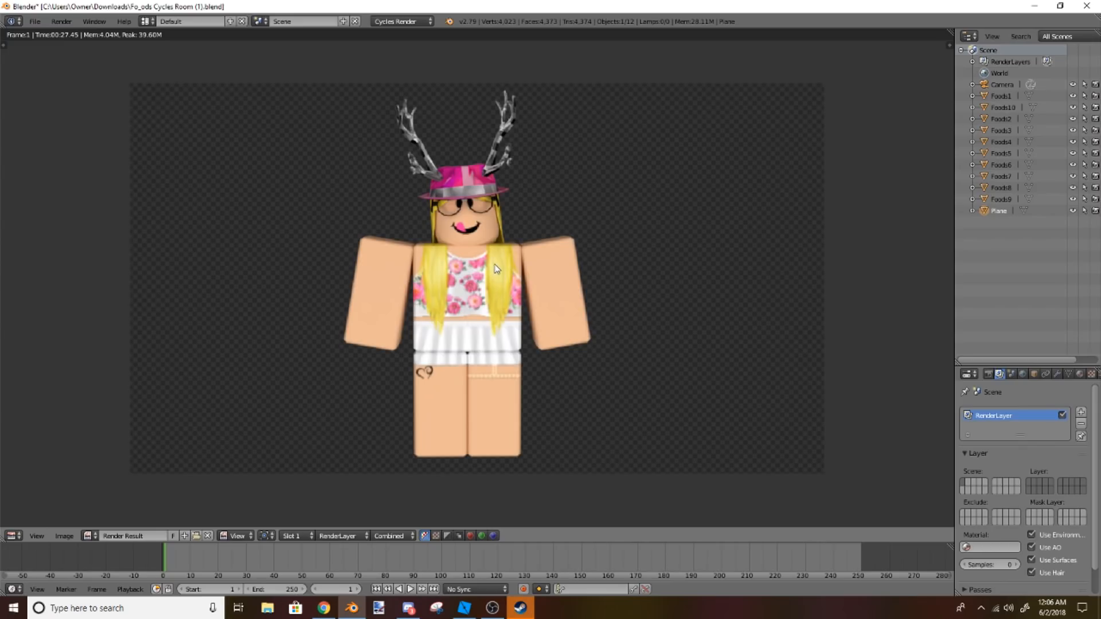
Step: Return the render result area to the 3D View and bring the character into view from the front
left_click(12, 535)
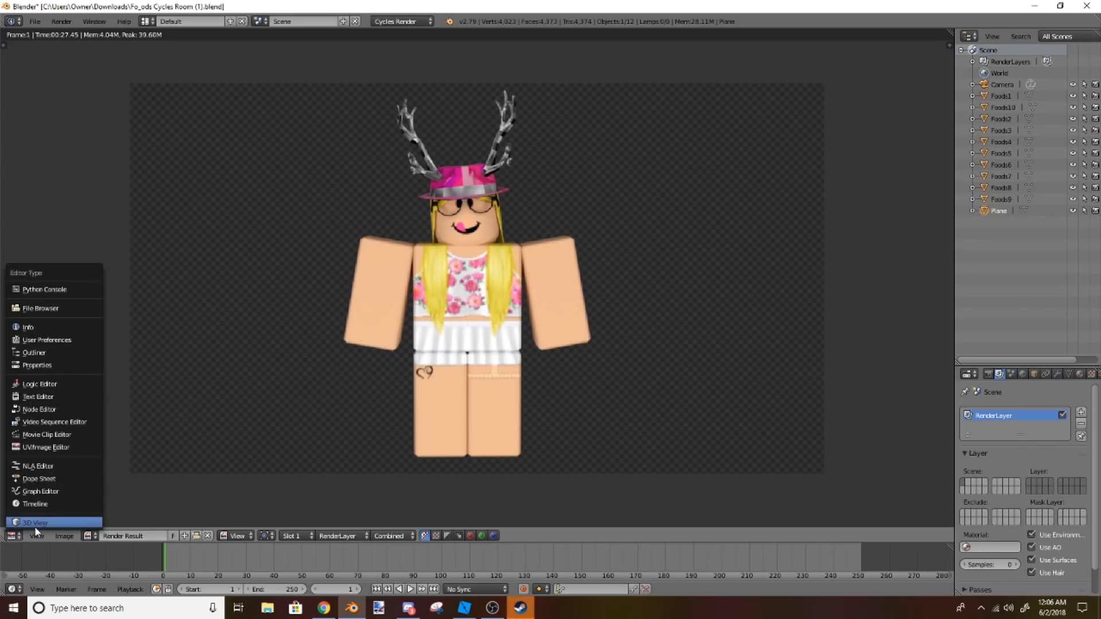
left_click(36, 525)
key("shift+f")
key("w")
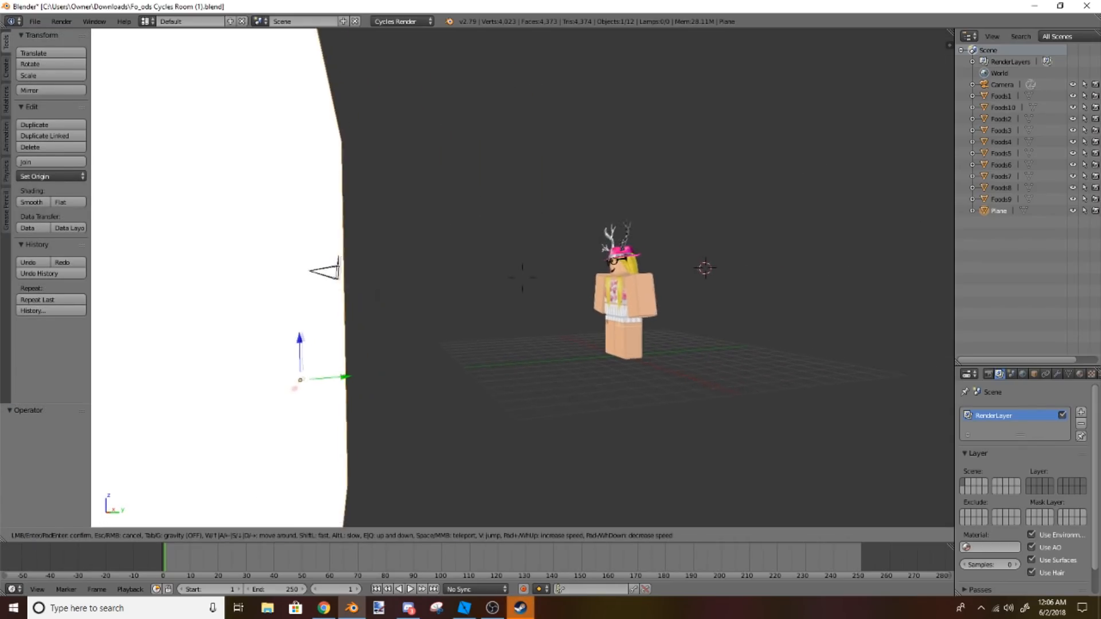
key("a")
key("w")
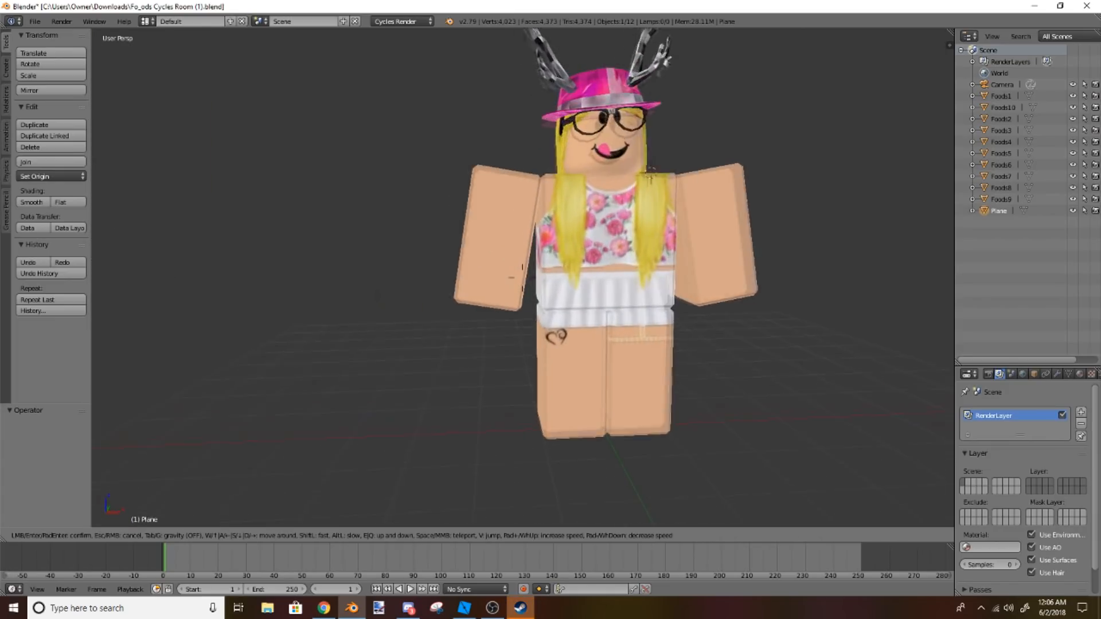
key("s")
left_click(515, 277)
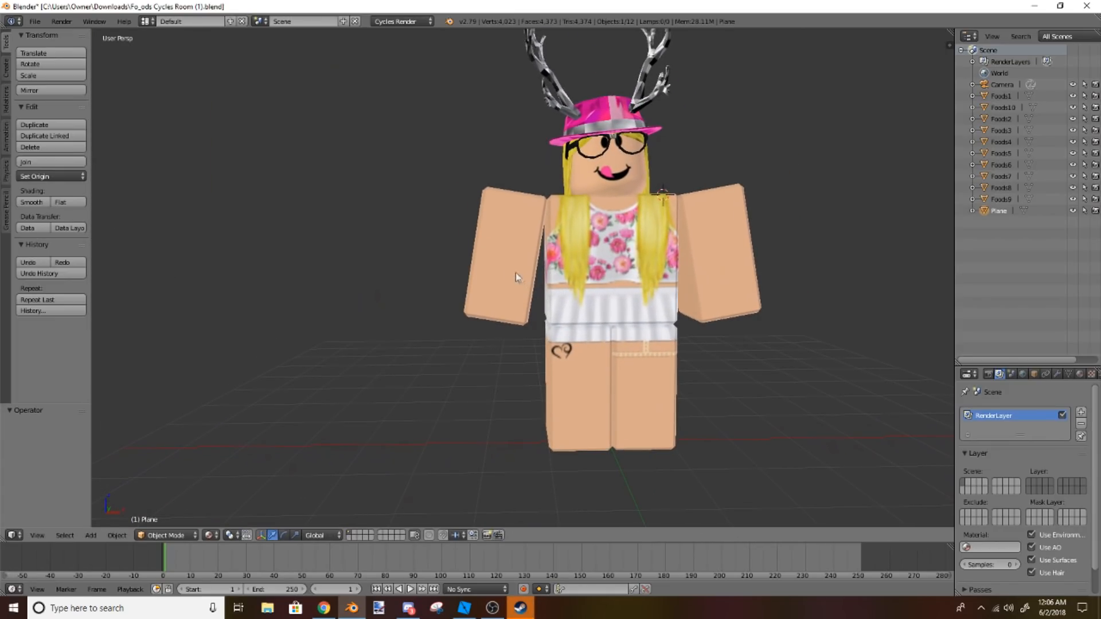
Step: Select the character's right arm, on the heart-tattoo side, and switch it to Edit Mode
right_click(501, 261)
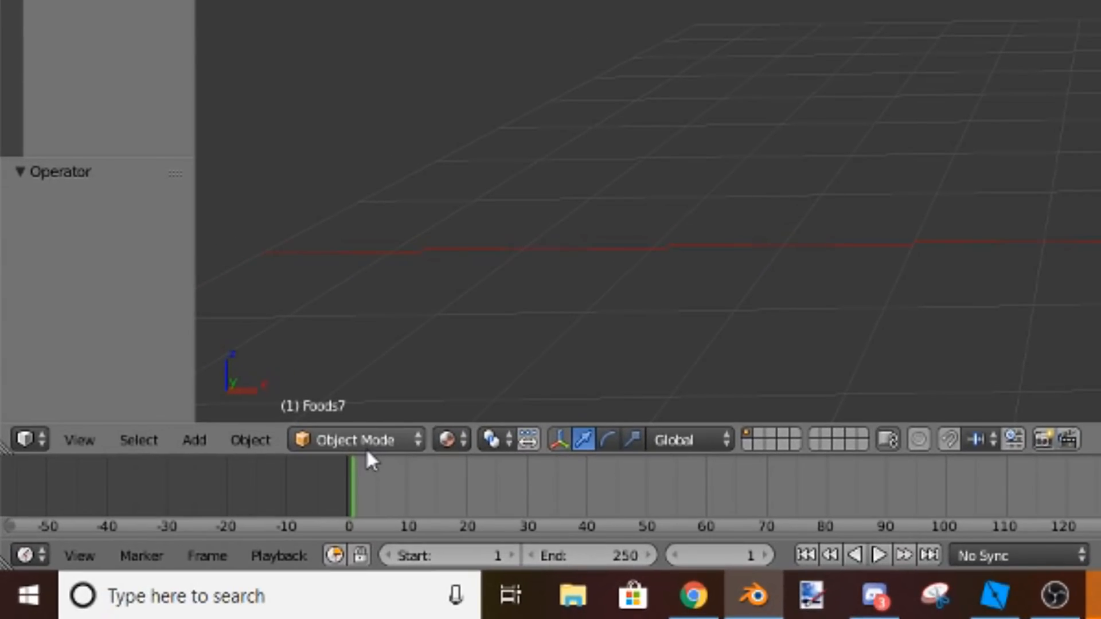
left_click(176, 523)
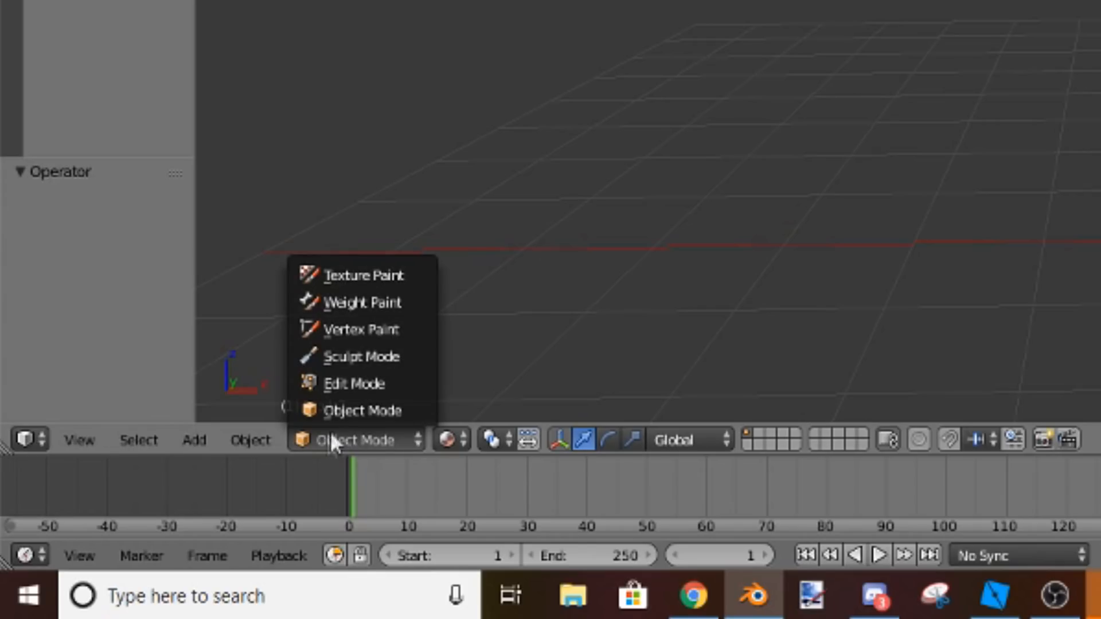
left_click(342, 385)
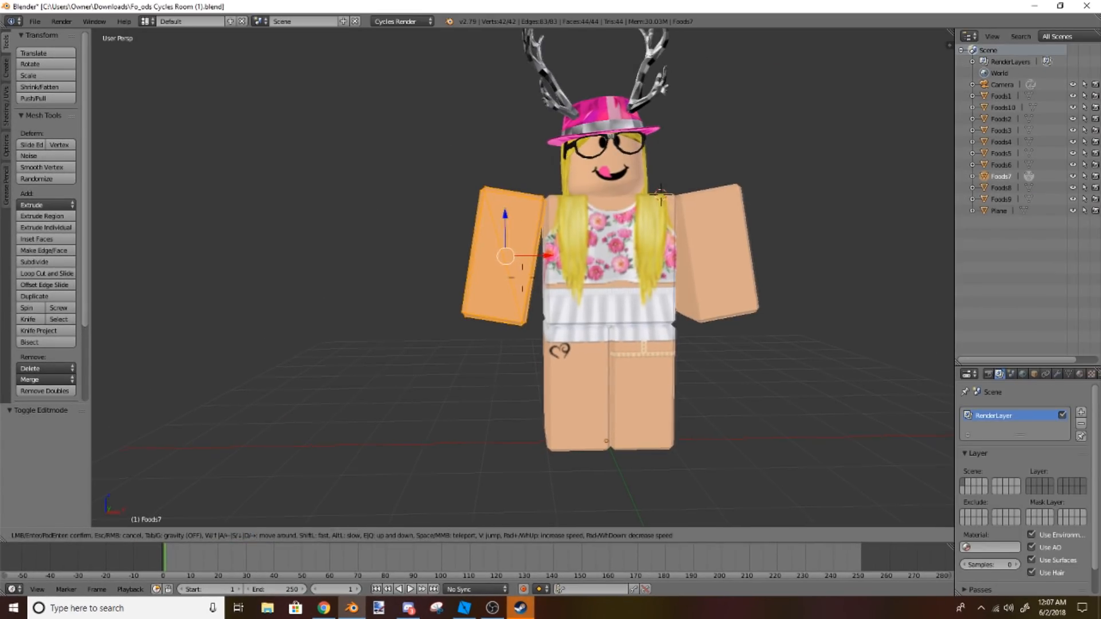
scroll(537, 266, "up", 3)
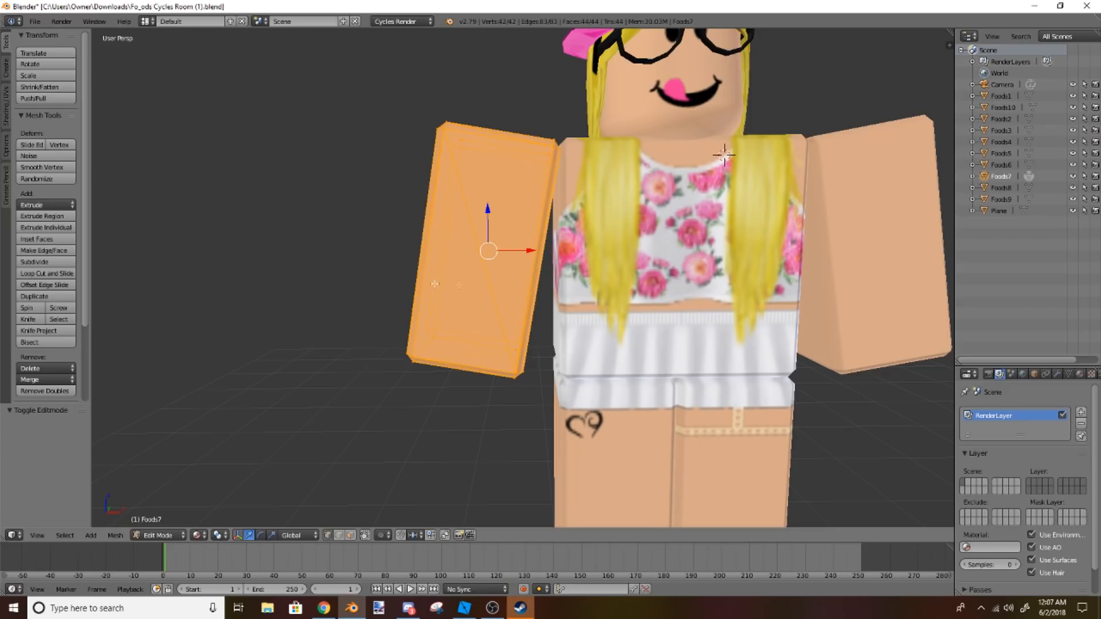
Step: Select the arm's entire mesh and subdivide it four times with one cut each
right_click(445, 343)
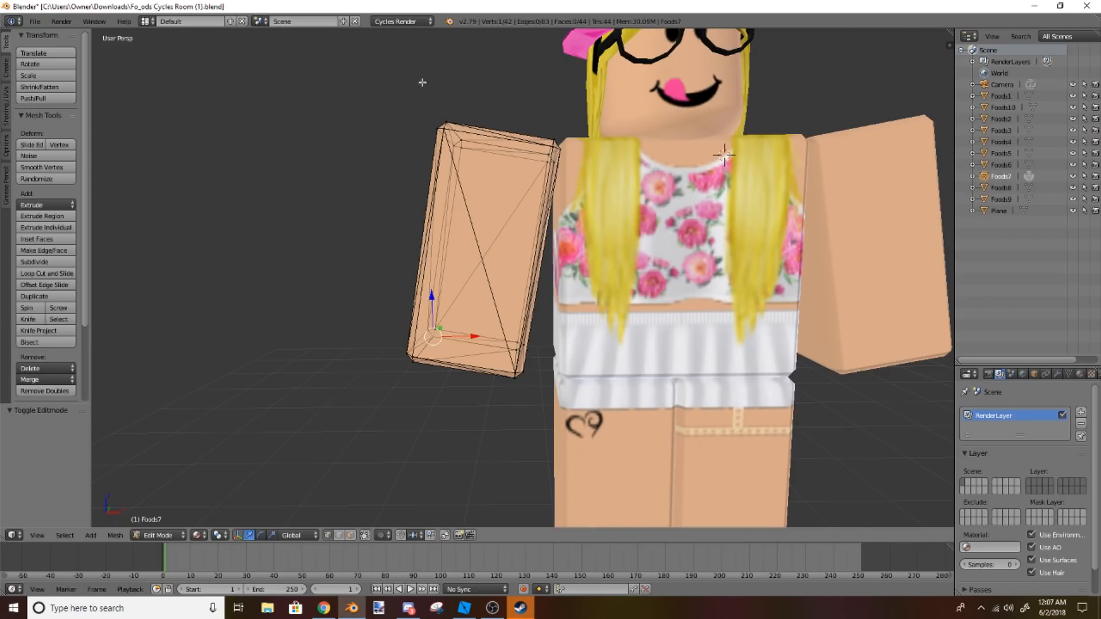
mouse_move(415, 91)
left_mouse_down("ctrl")
mouse_move(376, 177)
mouse_move(365, 344)
mouse_move(413, 417)
mouse_move(605, 339)
mouse_move(579, 98)
mouse_move(434, 78)
left_mouse_up("ctrl")
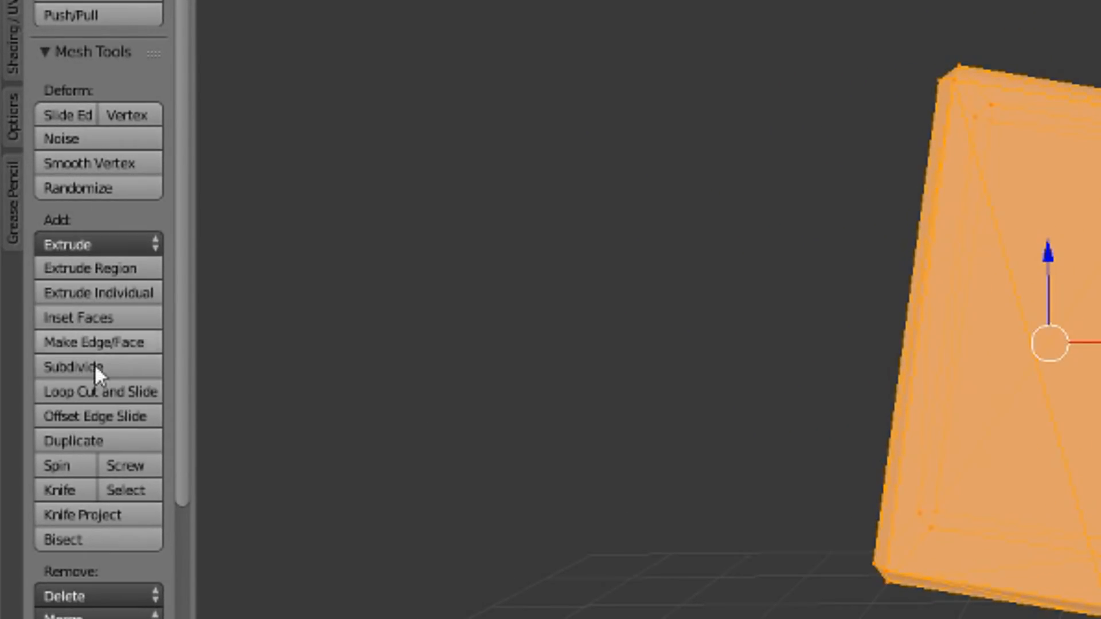
left_click(50, 51)
left_click(49, 53)
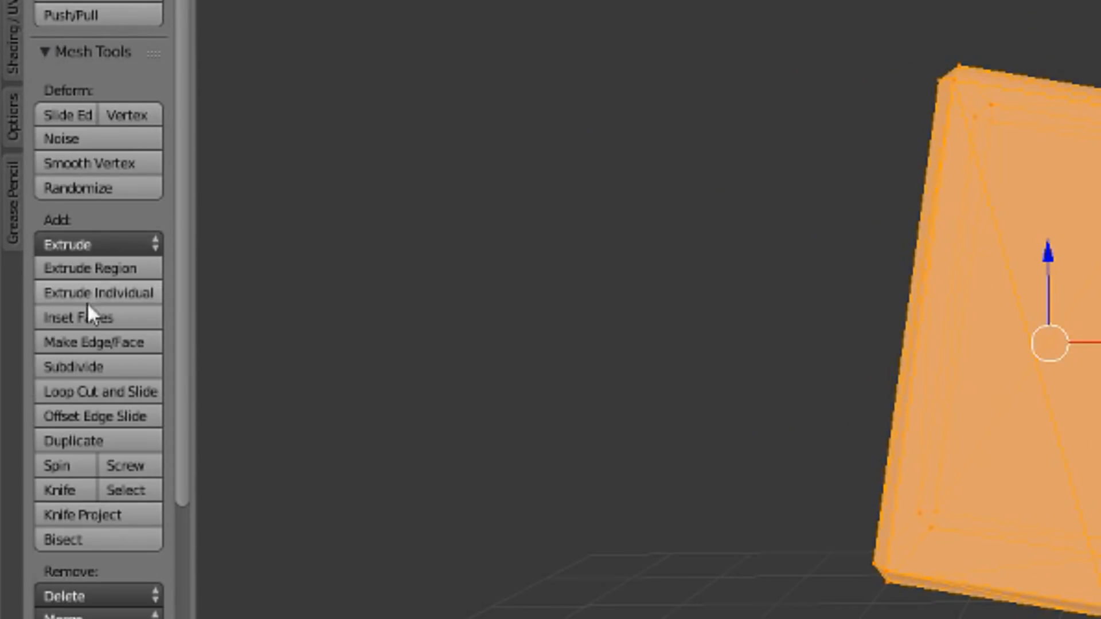
left_click(85, 370)
left_click(85, 371)
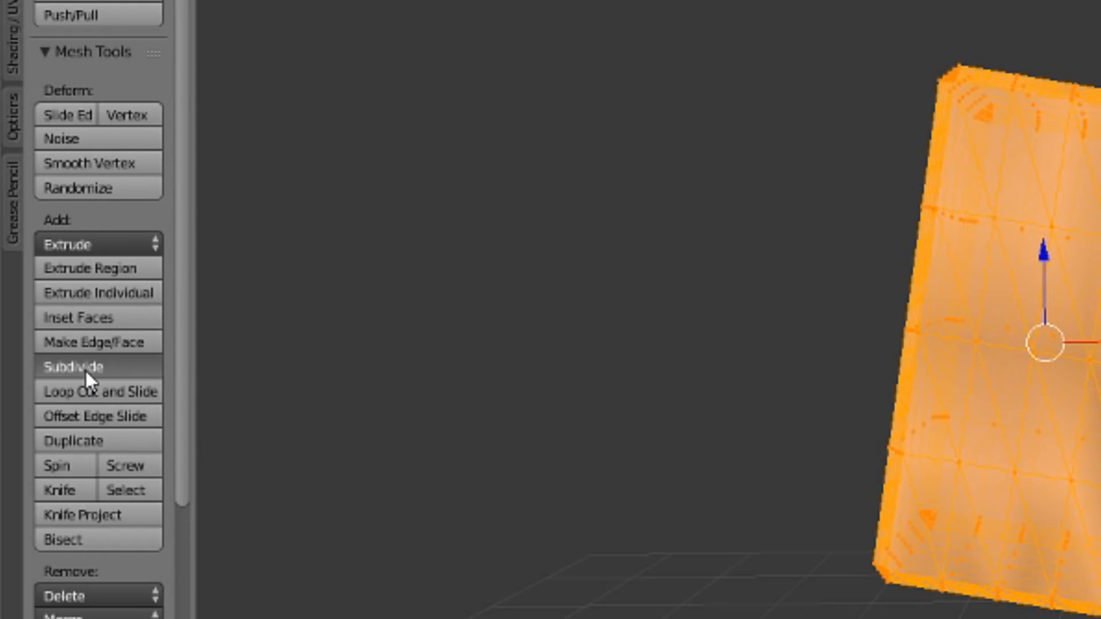
left_click(85, 370)
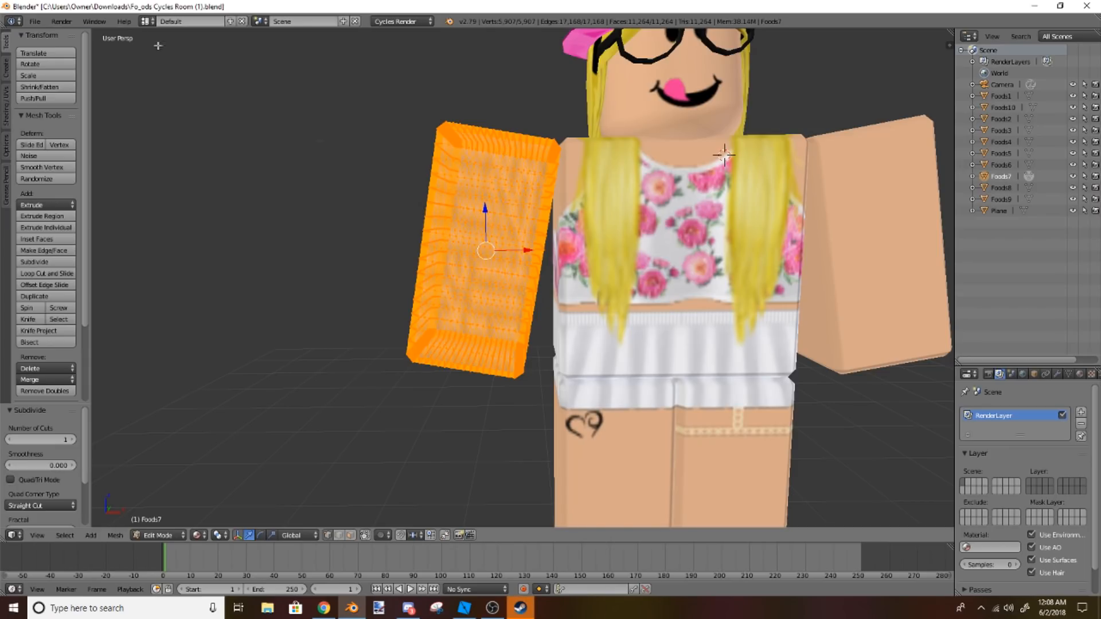
Step: Render the scene to check the subdivided arm's shading, stop the render partway, and return to the 3D View
left_click(59, 22)
left_click(79, 35)
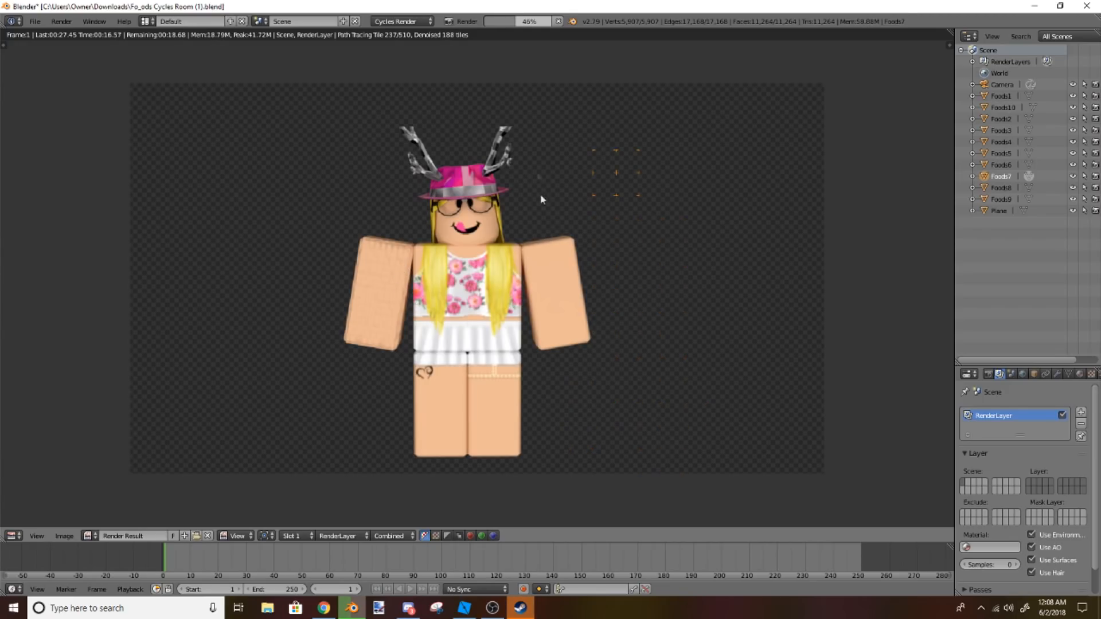
left_click(555, 22)
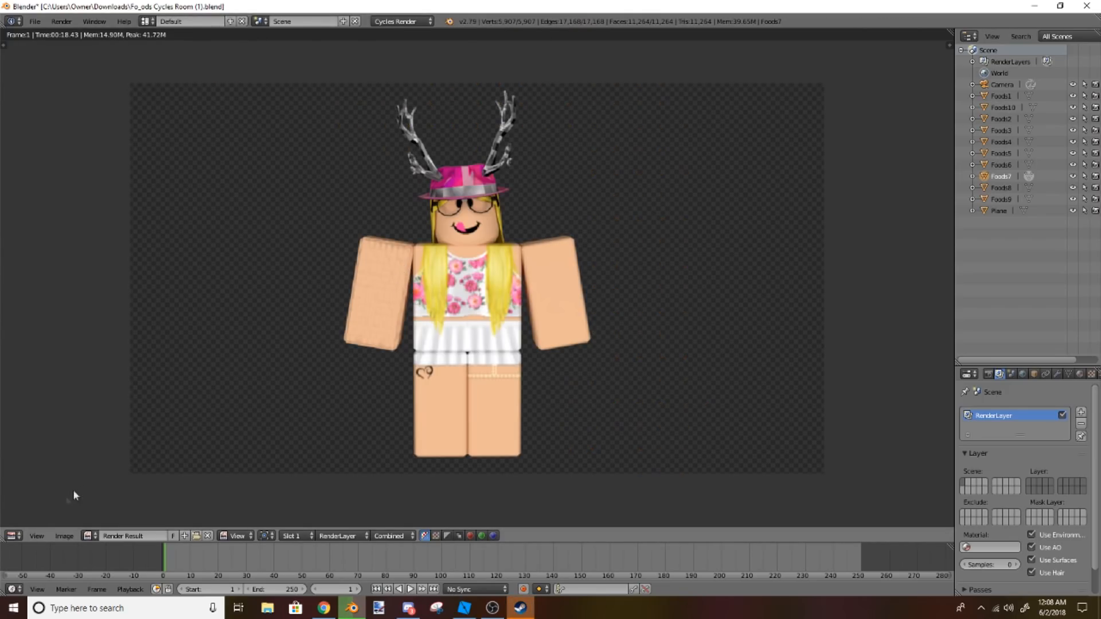
left_click(14, 535)
left_click(32, 522)
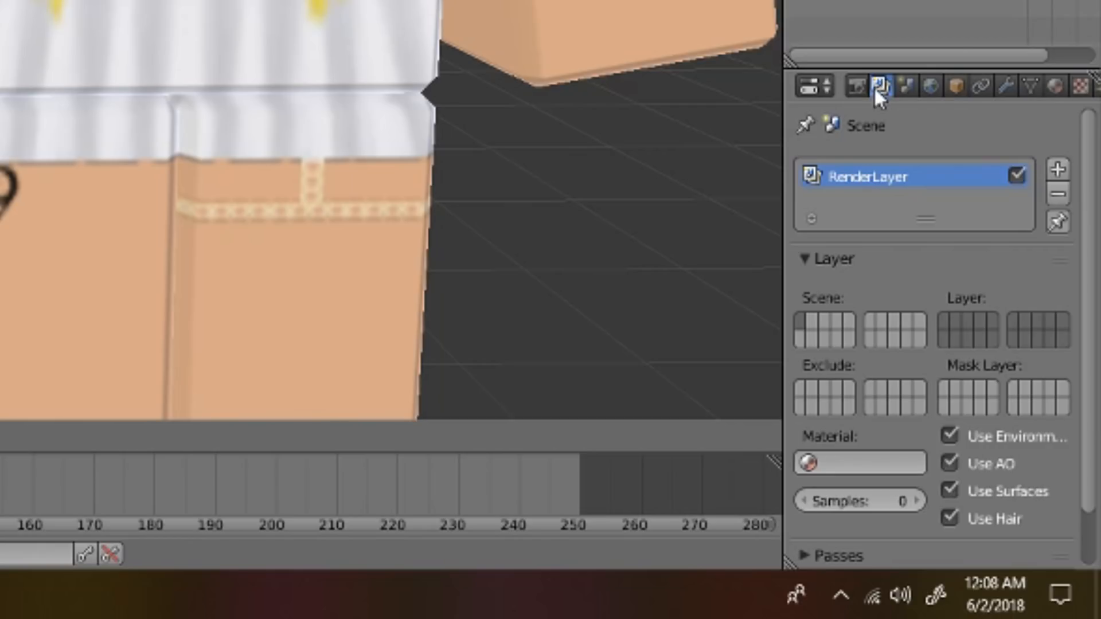
Step: Turn off Auto Smooth in the normals settings of the arm's mesh data
left_click(857, 86)
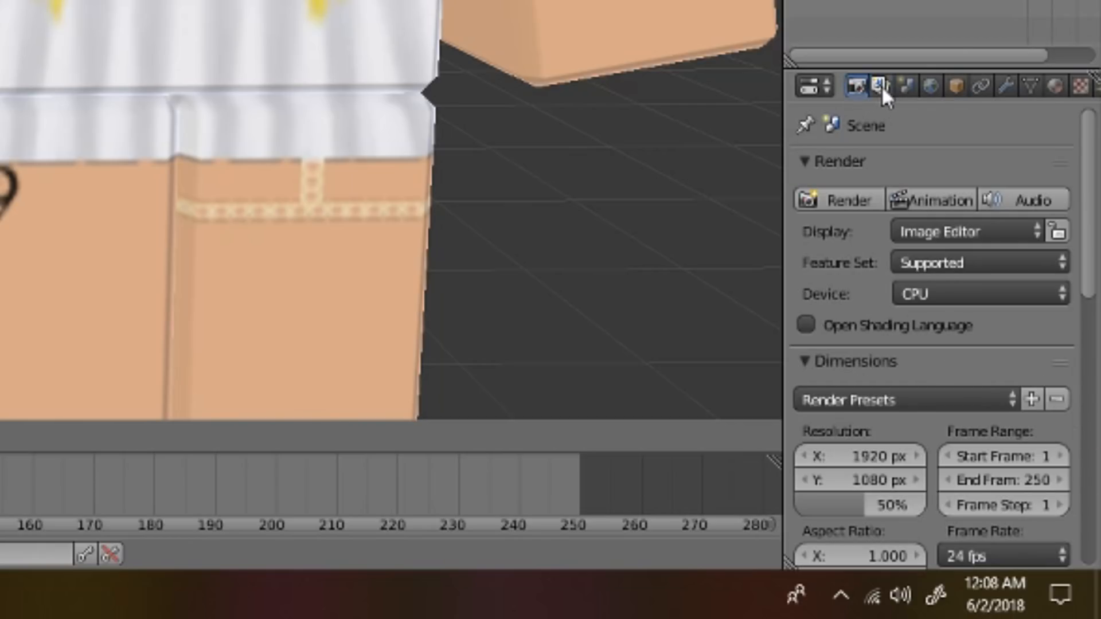
left_click(1030, 86)
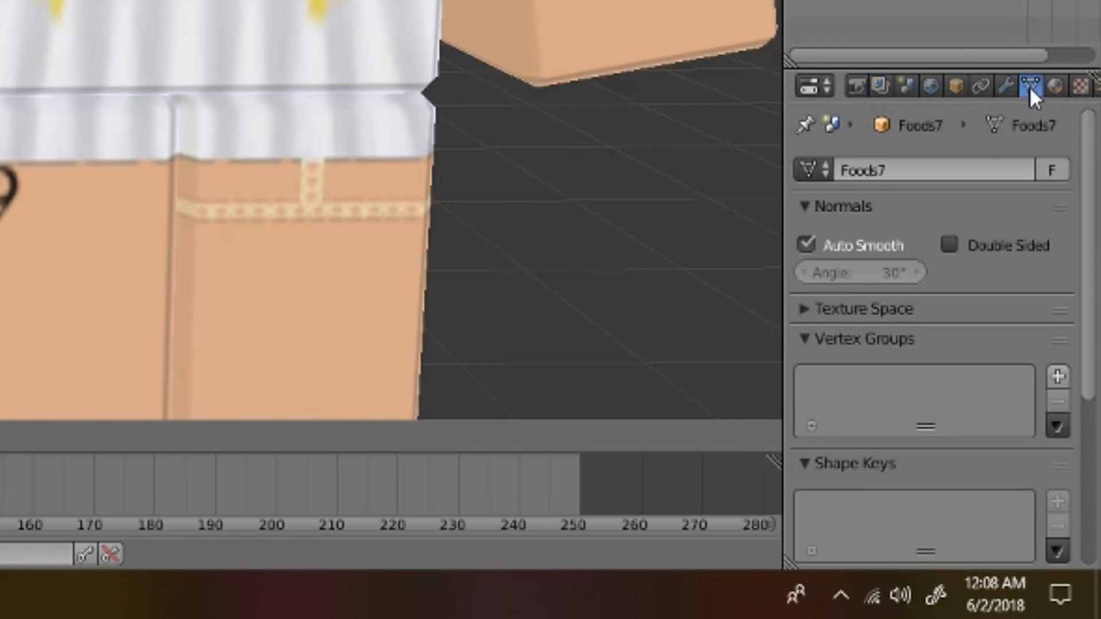
left_click(858, 247)
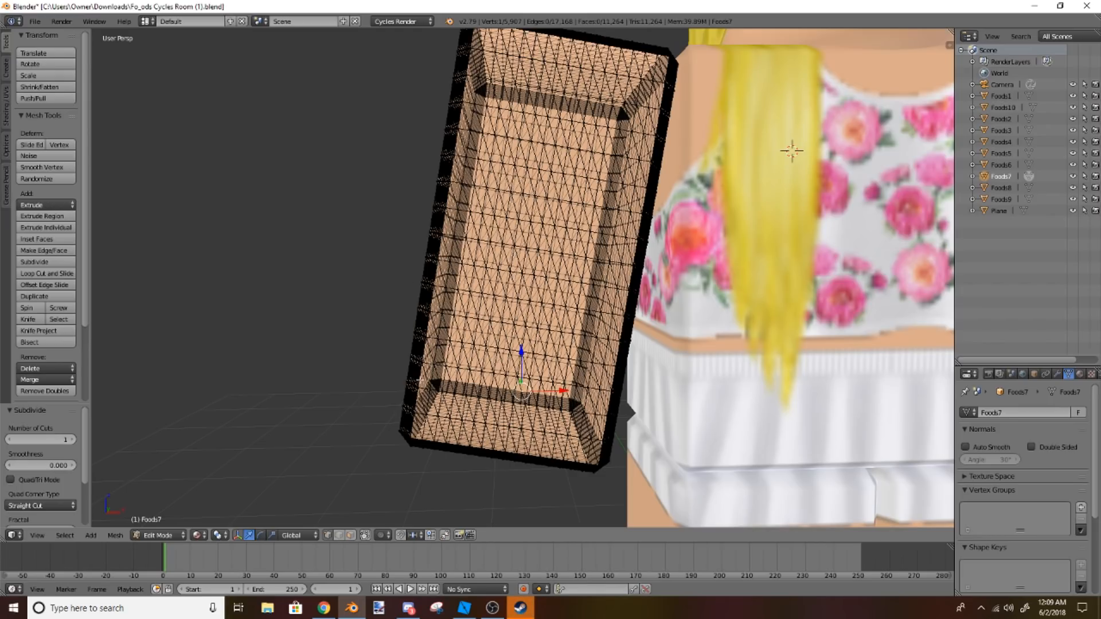
Step: Lasso-select the vertices of the arm's lower half, from about its middle down to the hand
right_click(481, 383)
mouse_move(393, 288)
left_mouse_down("ctrl")
mouse_move(363, 358)
mouse_move(375, 467)
mouse_move(573, 505)
mouse_move(652, 437)
mouse_move(692, 312)
mouse_move(670, 281)
mouse_move(403, 283)
mouse_move(402, 235)
left_mouse_up("ctrl")
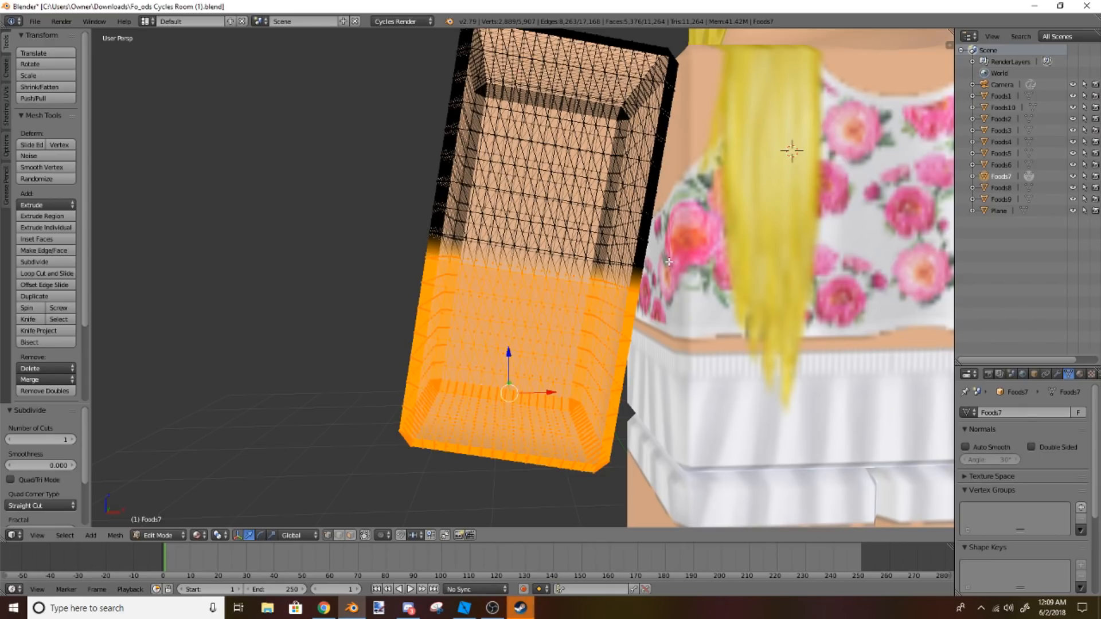
key("shift+f")
key("s")
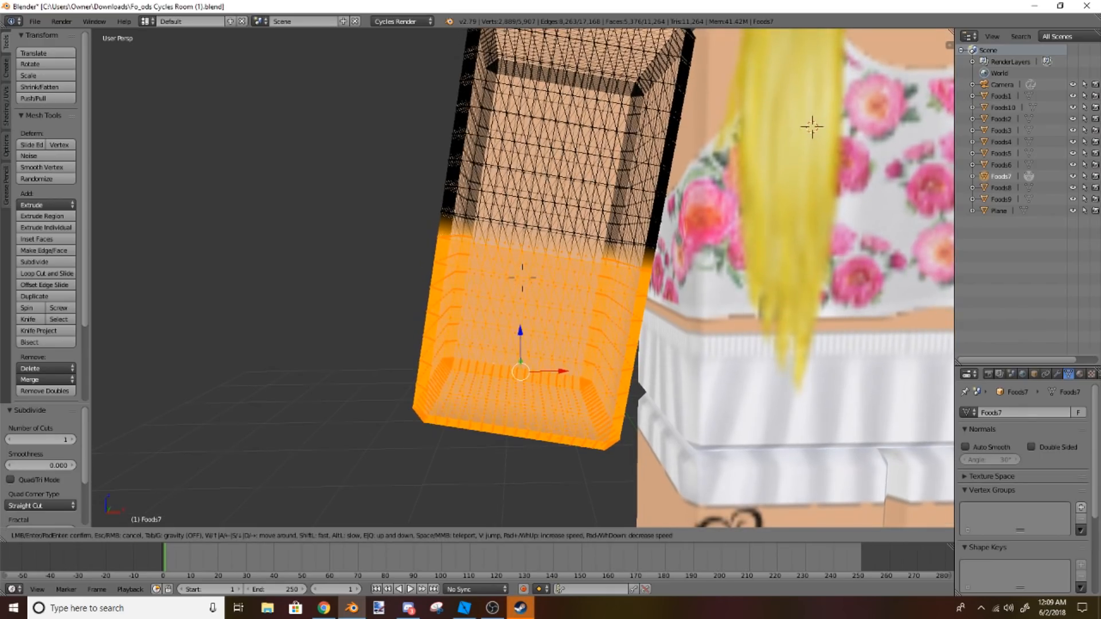
Step: Try rotating the selected lower half of the arm about -10.8° around the global Y axis with the rotation manipulator, and undo it
key("w")
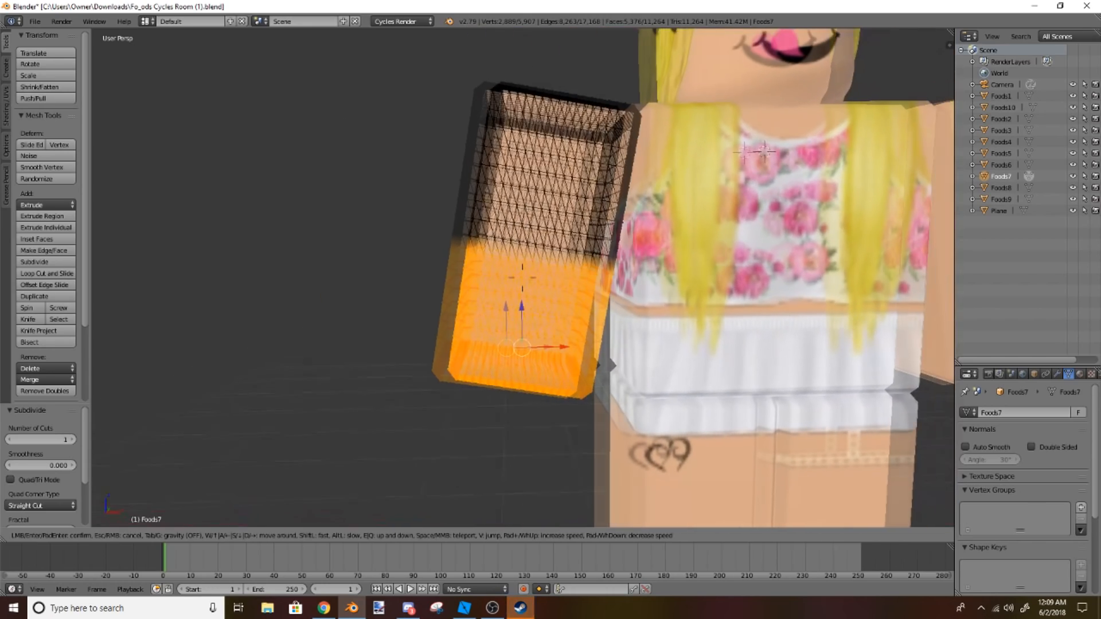
key("a")
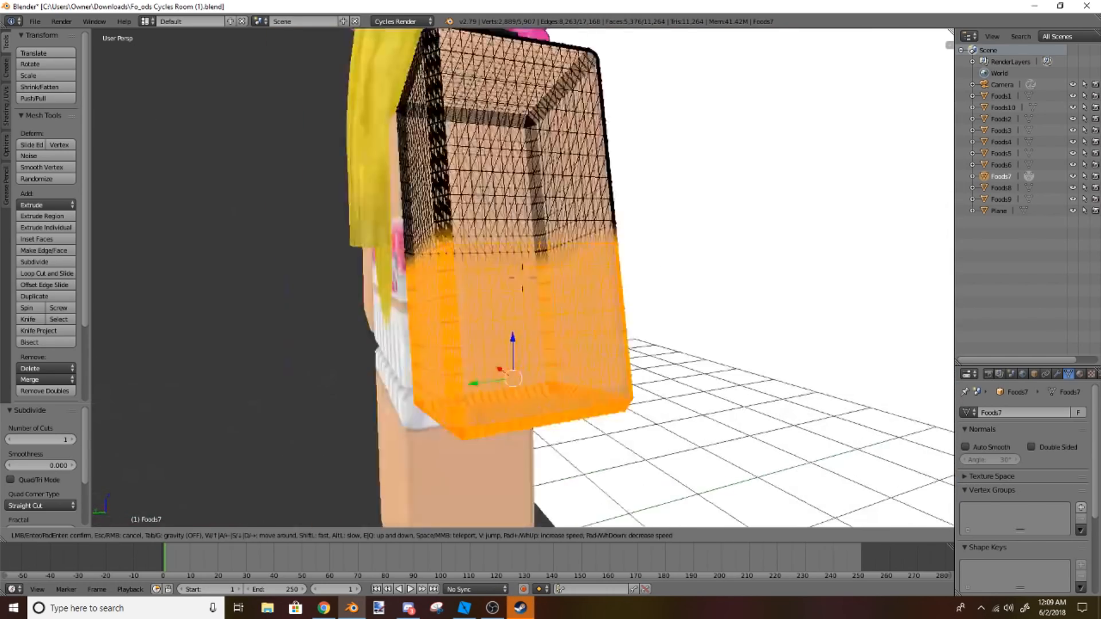
key("d")
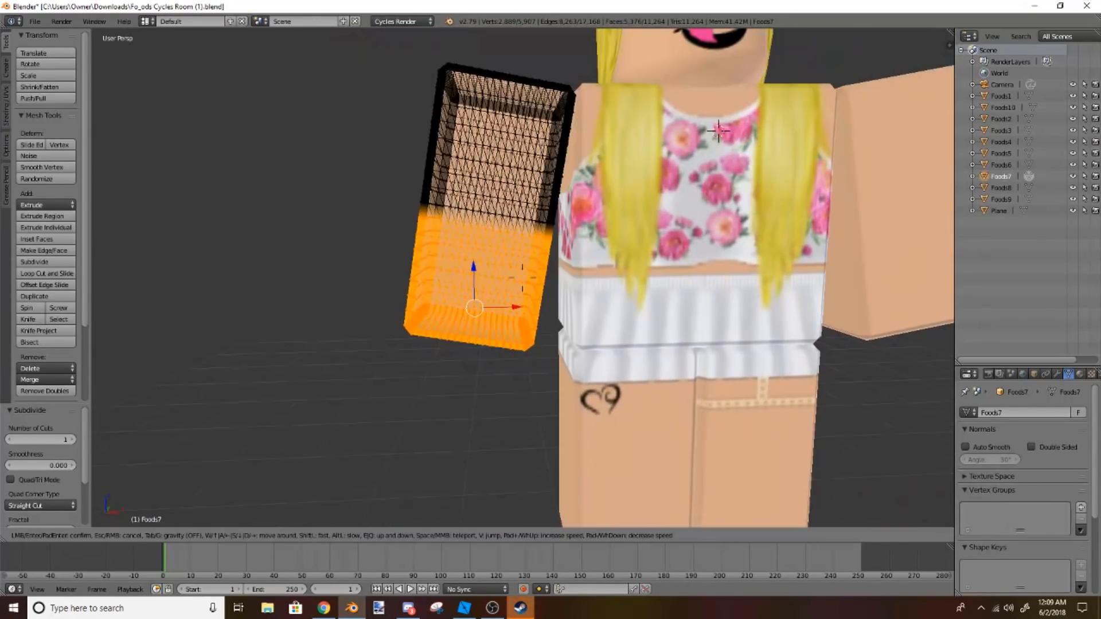
key("w")
left_click(522, 278)
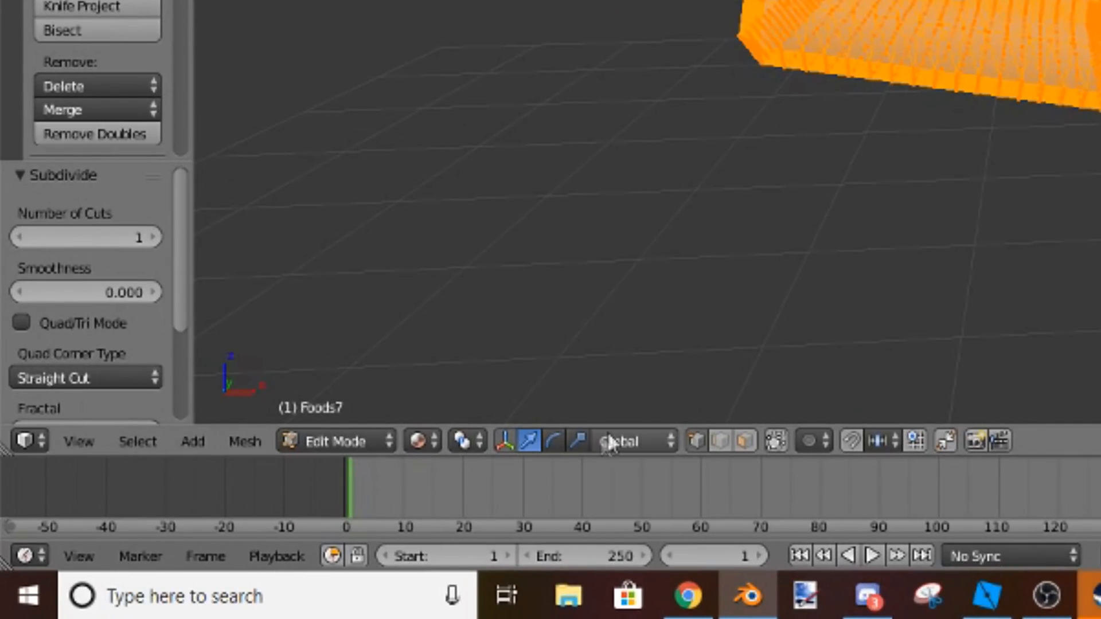
left_click(554, 441)
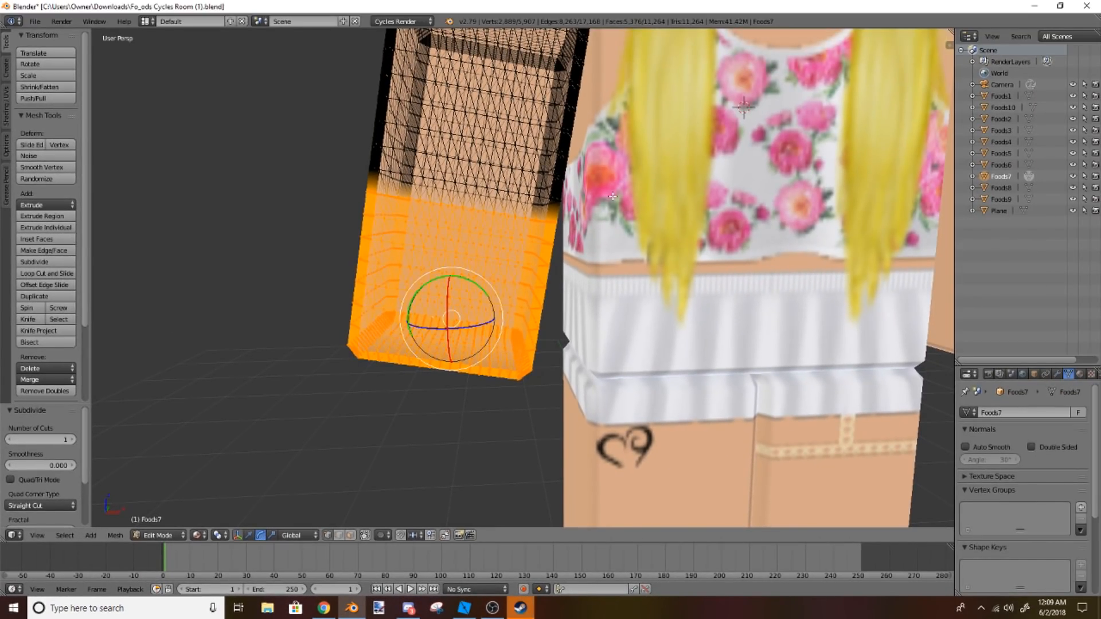
key("shift+f")
key("s")
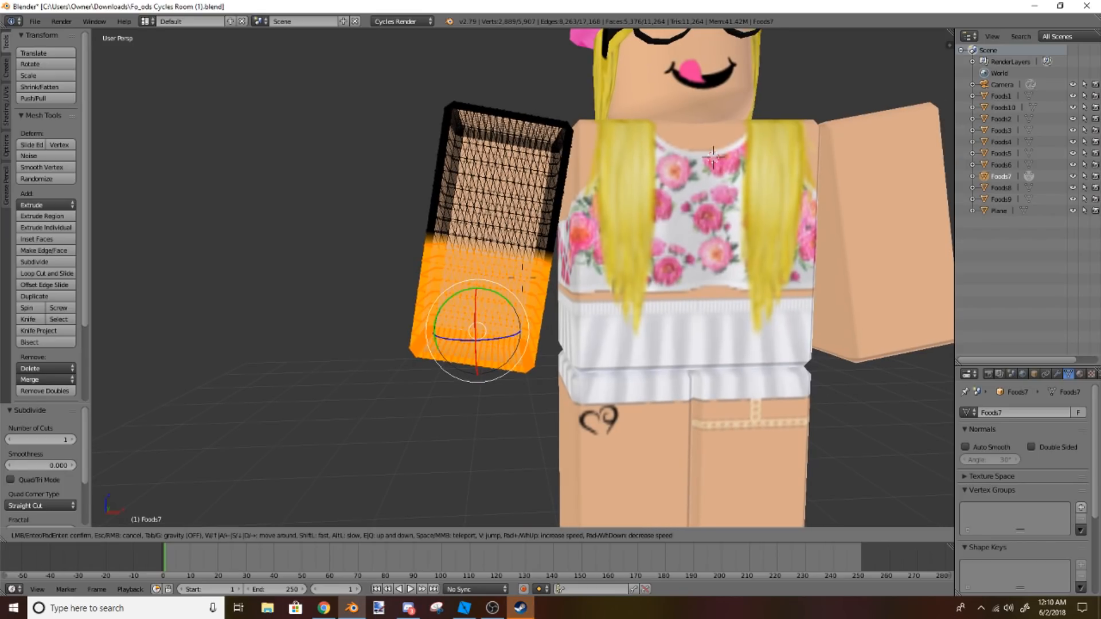
left_click(522, 278)
mouse_move(501, 294)
left_mouse_down()
mouse_move(483, 291)
mouse_move(493, 294)
left_mouse_up()
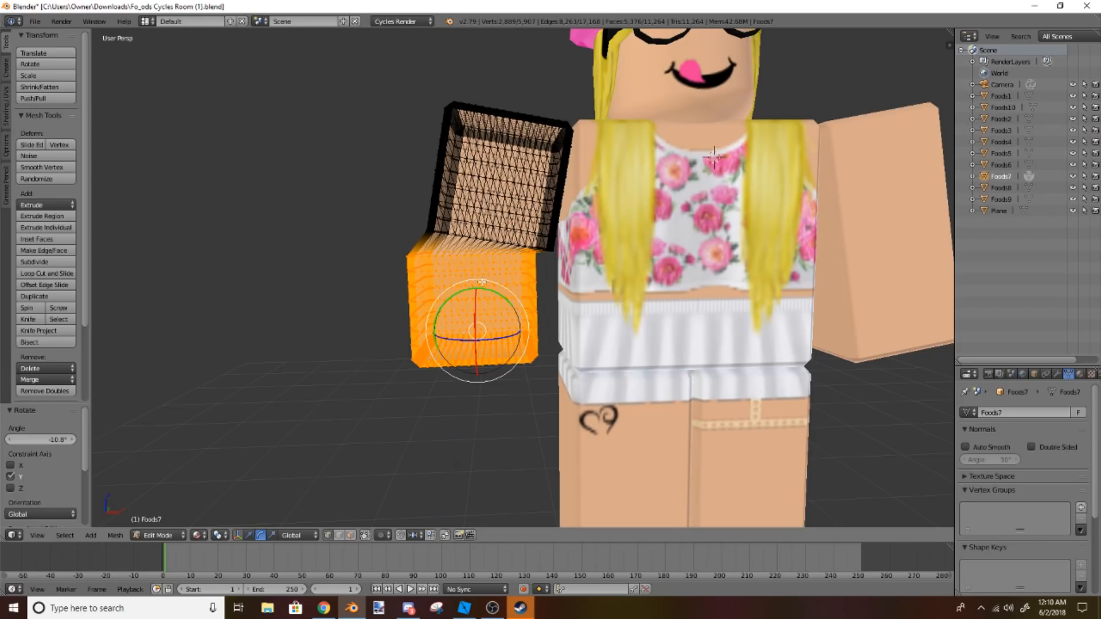
scroll(55, 355, "down", 4)
left_click(36, 342)
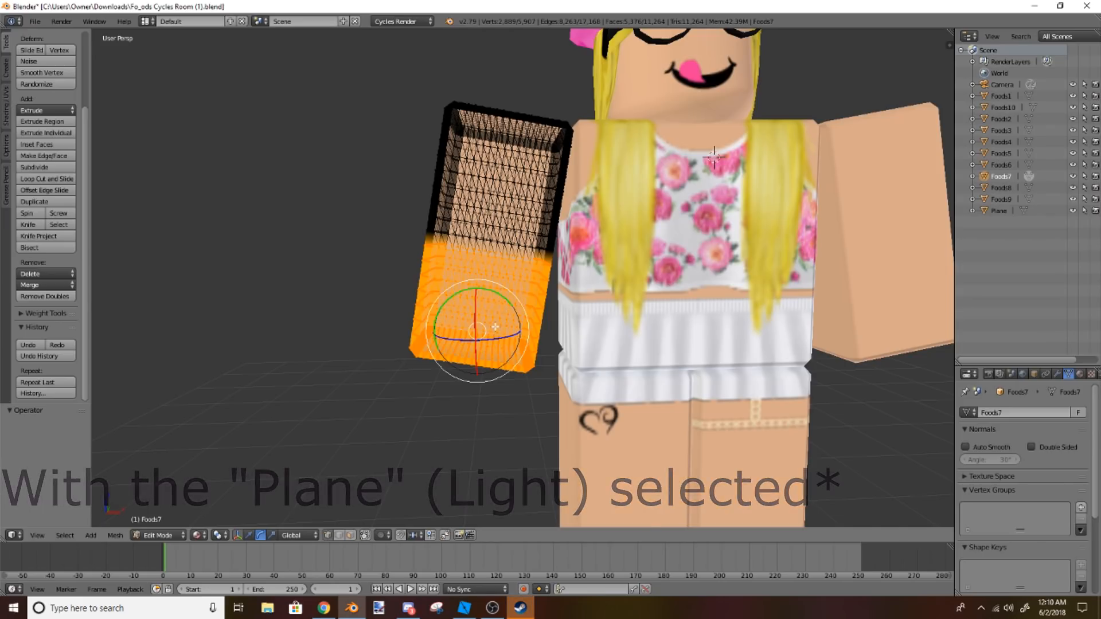
Step: Rotate the selected lower half of the arm exactly -20° around the global Y axis
key("r")
key("y")
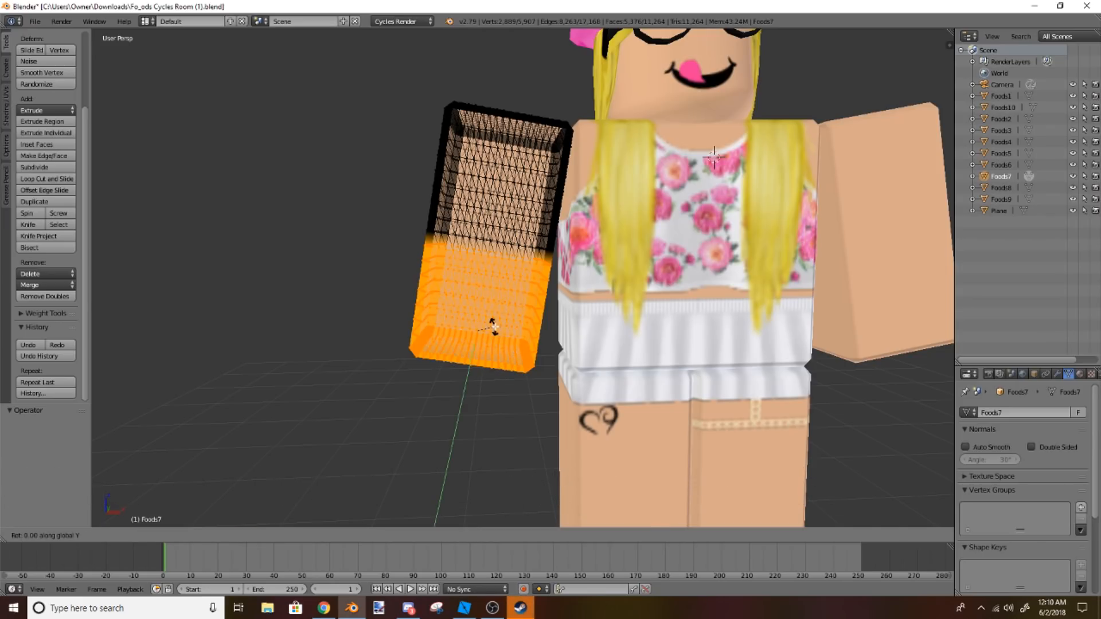
type("20")
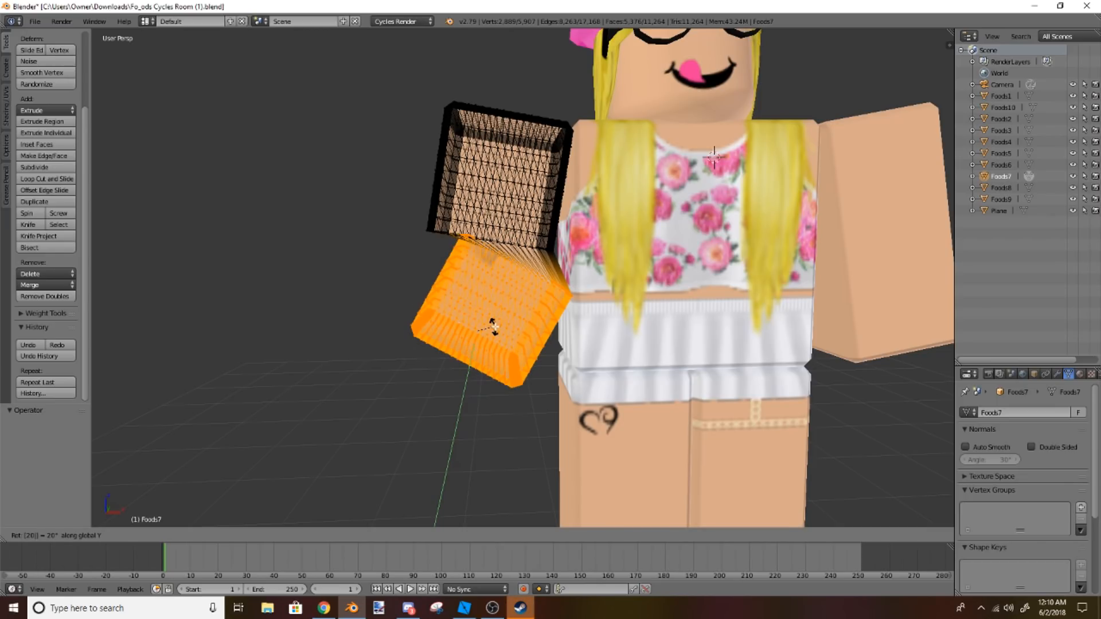
key("BackSpace")
key("BackSpace")
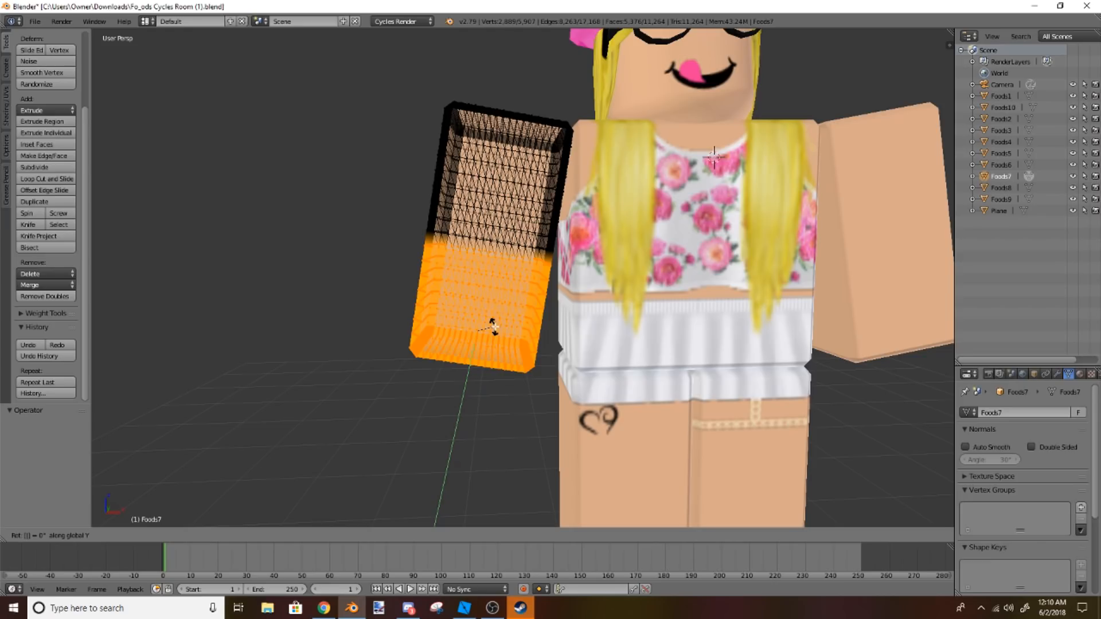
type("-20")
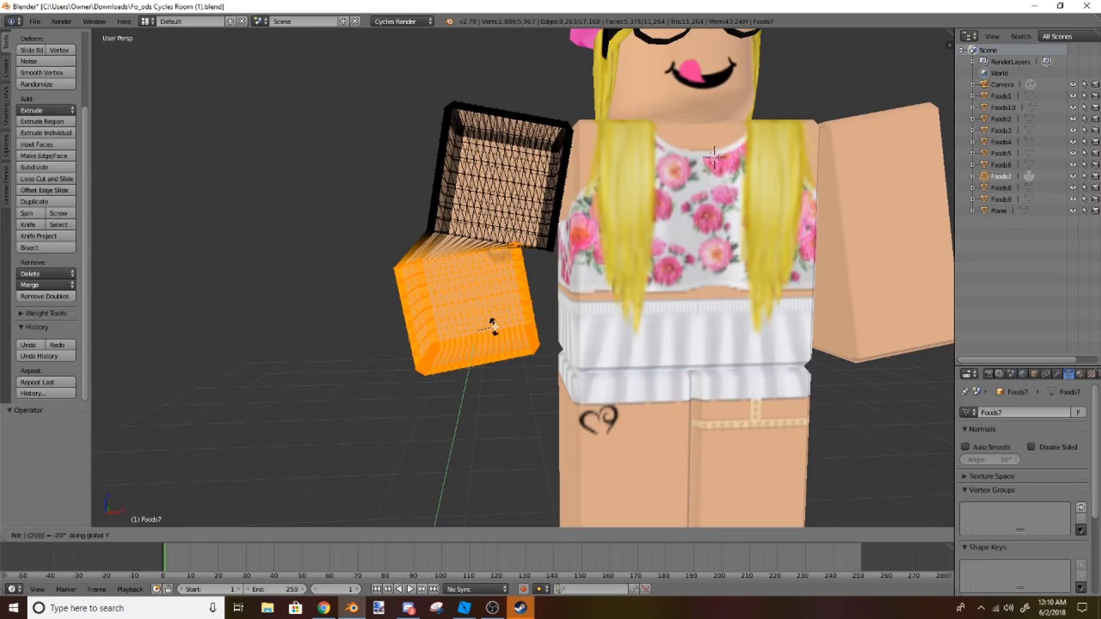
key("Return")
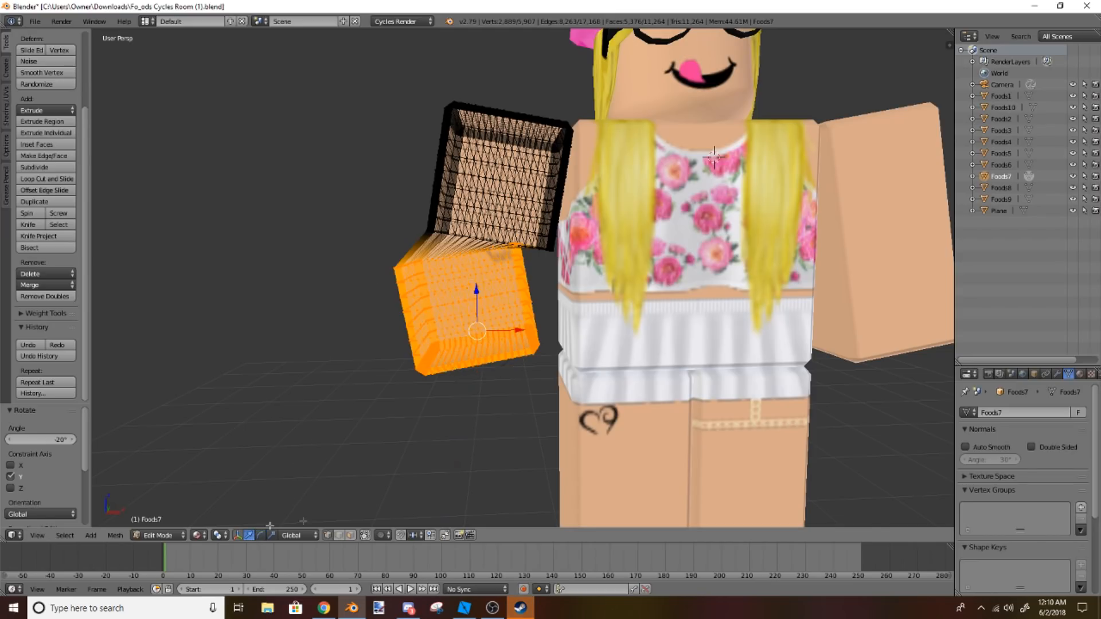
Step: Move the rotated lower arm about 0.244 along the X axis to line it up under the upper arm
key("g")
key("x")
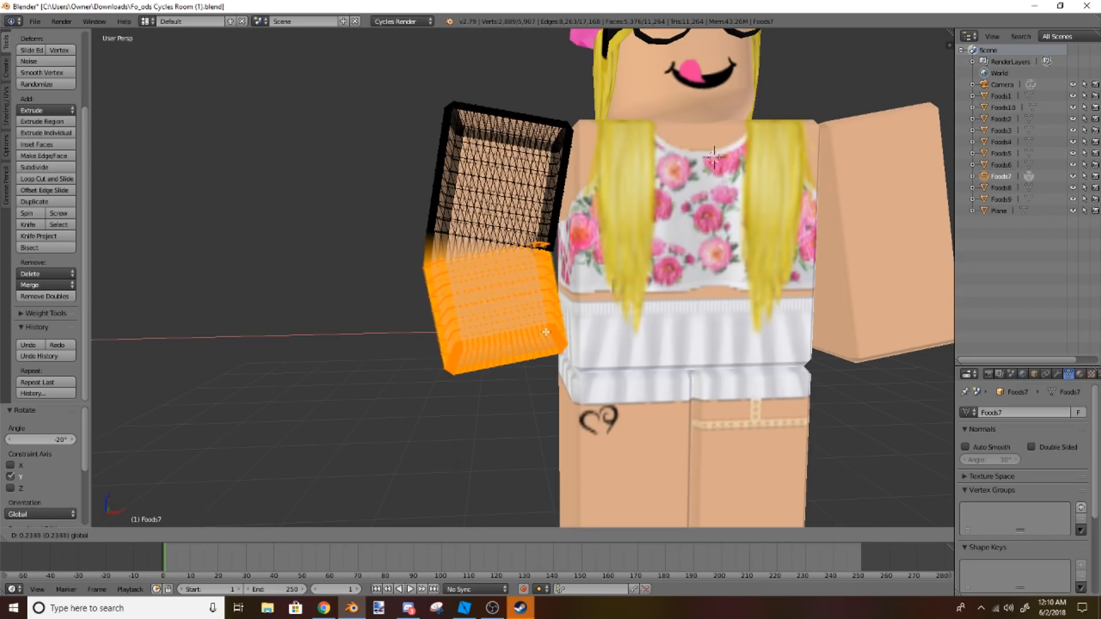
key("Return")
Step: Adjust the lower arm's height at the elbow by moving it about 0.036 and again about -0.089 along the Z axis
key("shift+f")
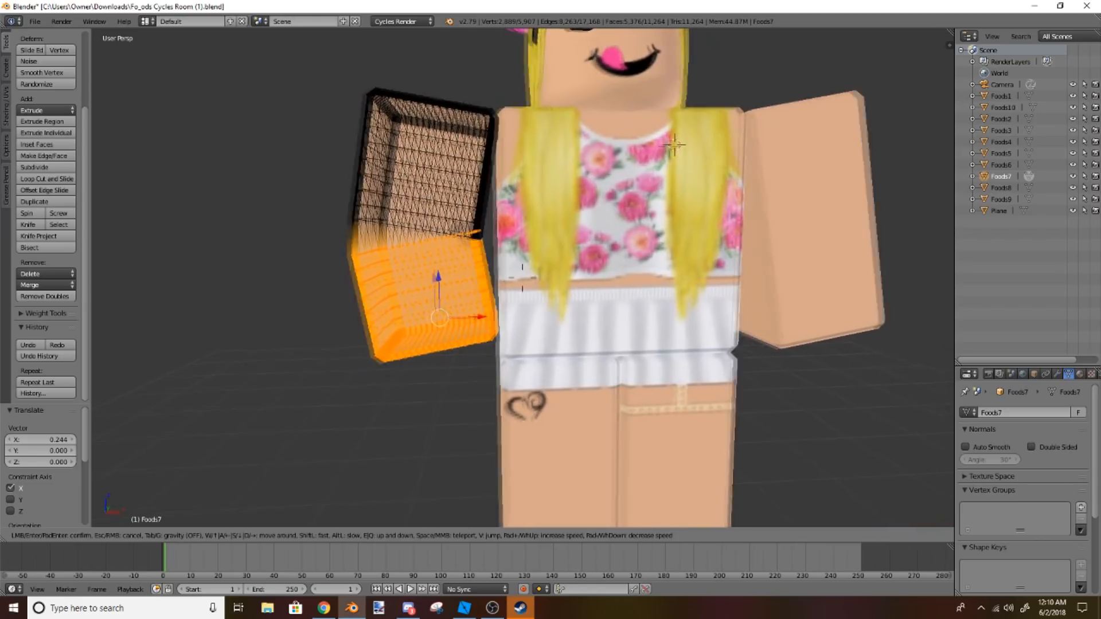
key("w")
left_click(522, 278)
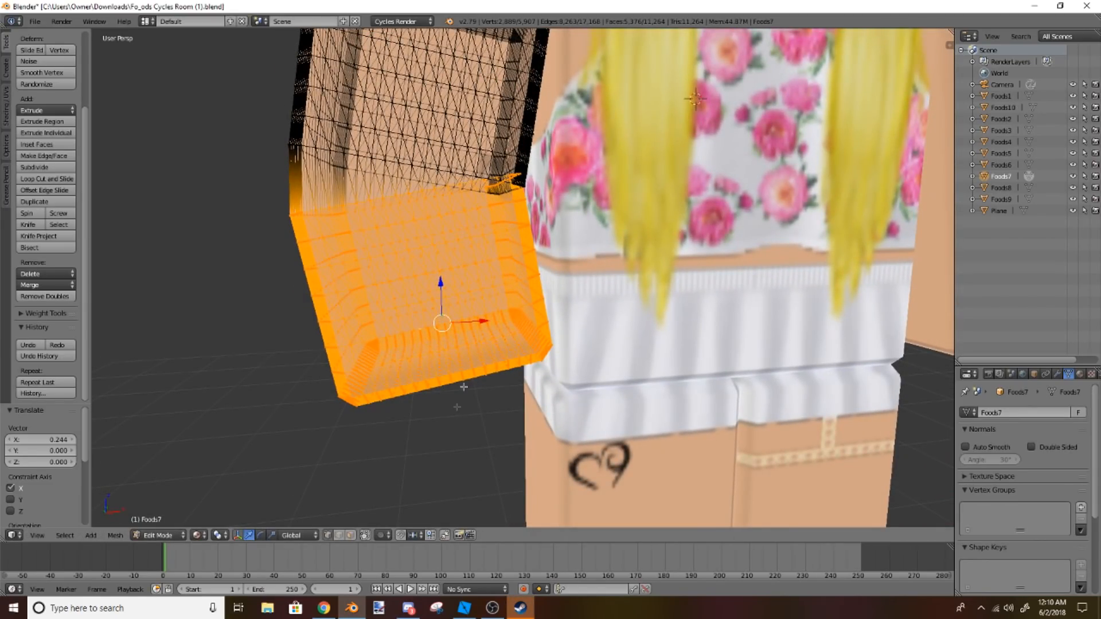
key("shift+f")
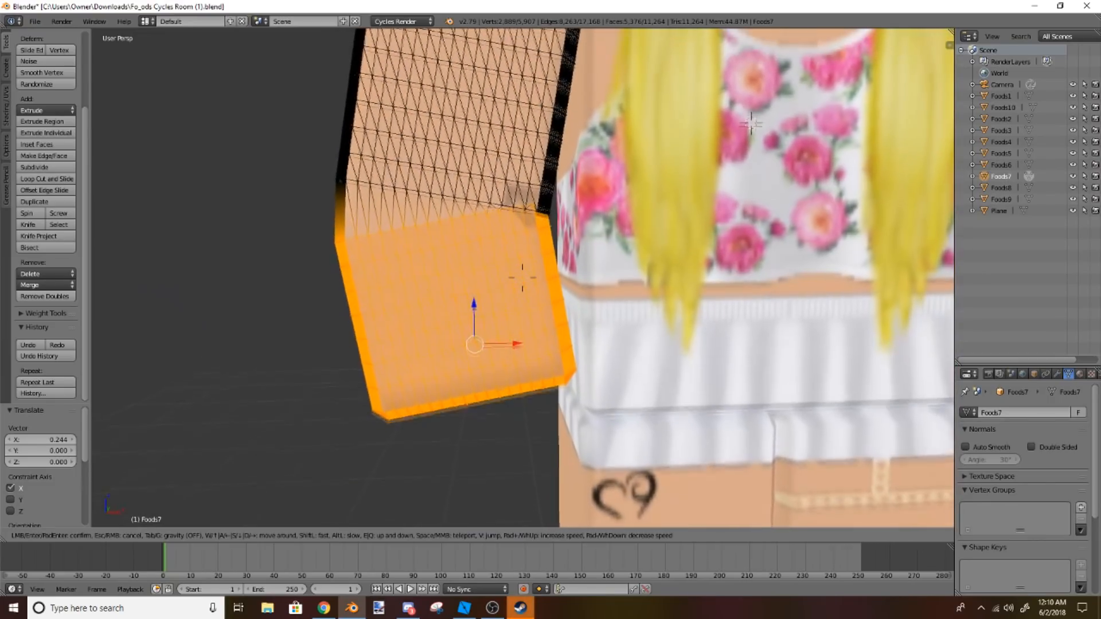
left_click(517, 286)
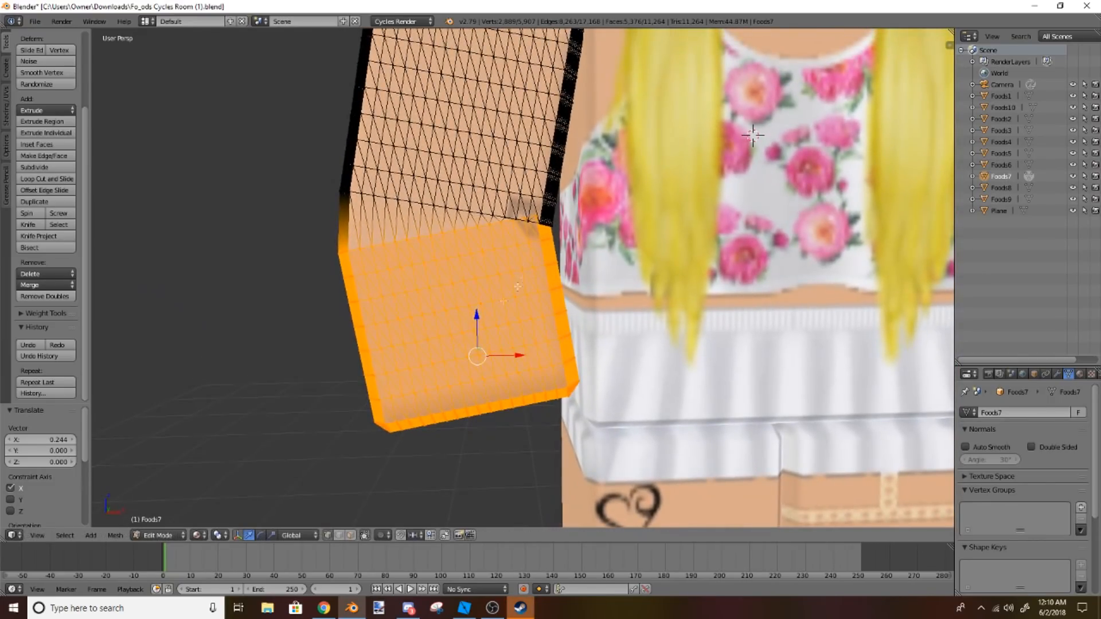
key("g")
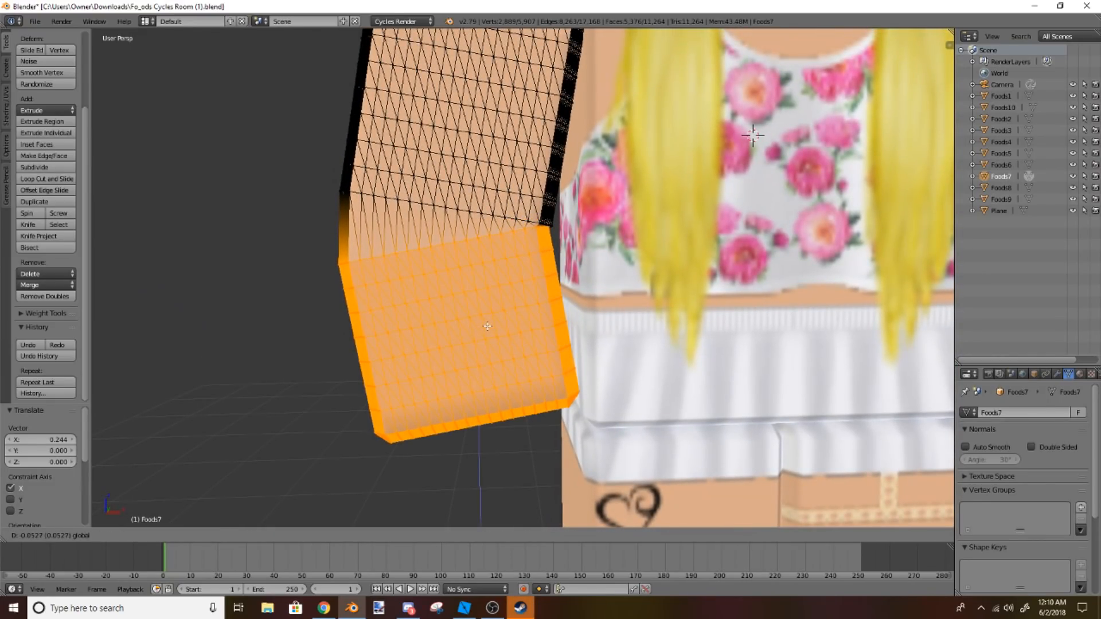
key("z")
left_click(488, 309)
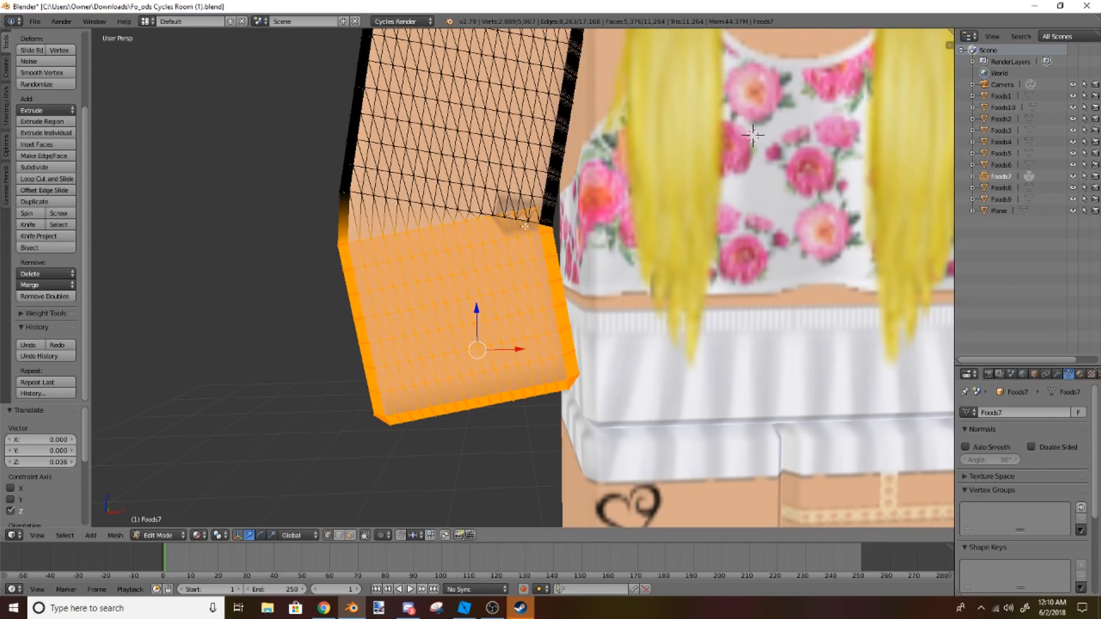
key("g")
key("z")
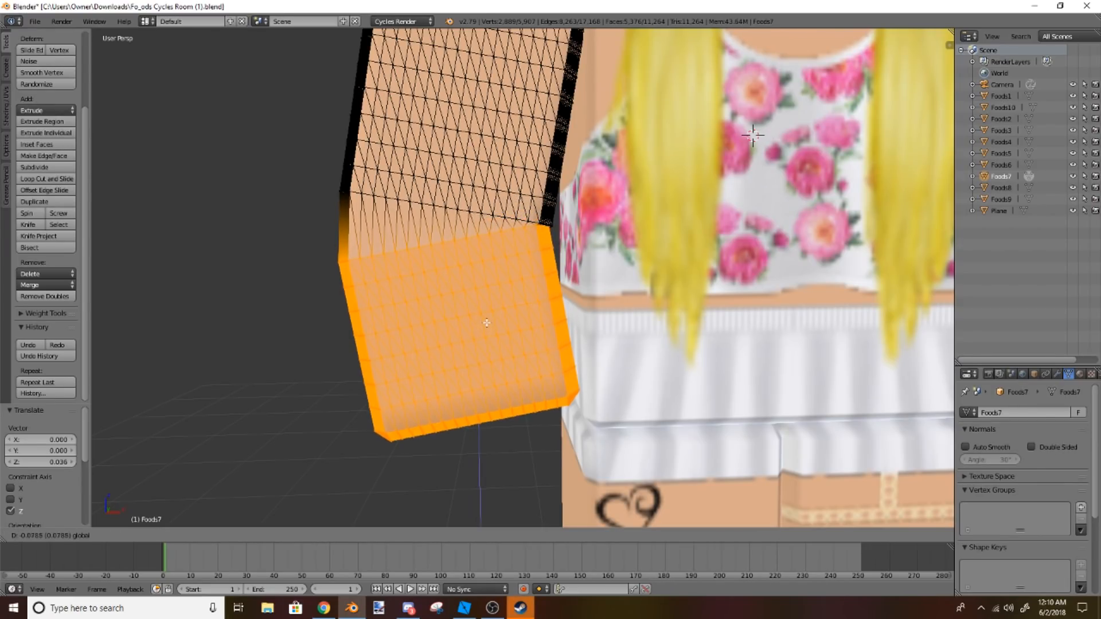
left_click(554, 346)
Step: Fine-tune the lower arm's position by moving it about 0.019 along X and about -0.011 along Z
middle_click_drag(553, 346, 415, 355)
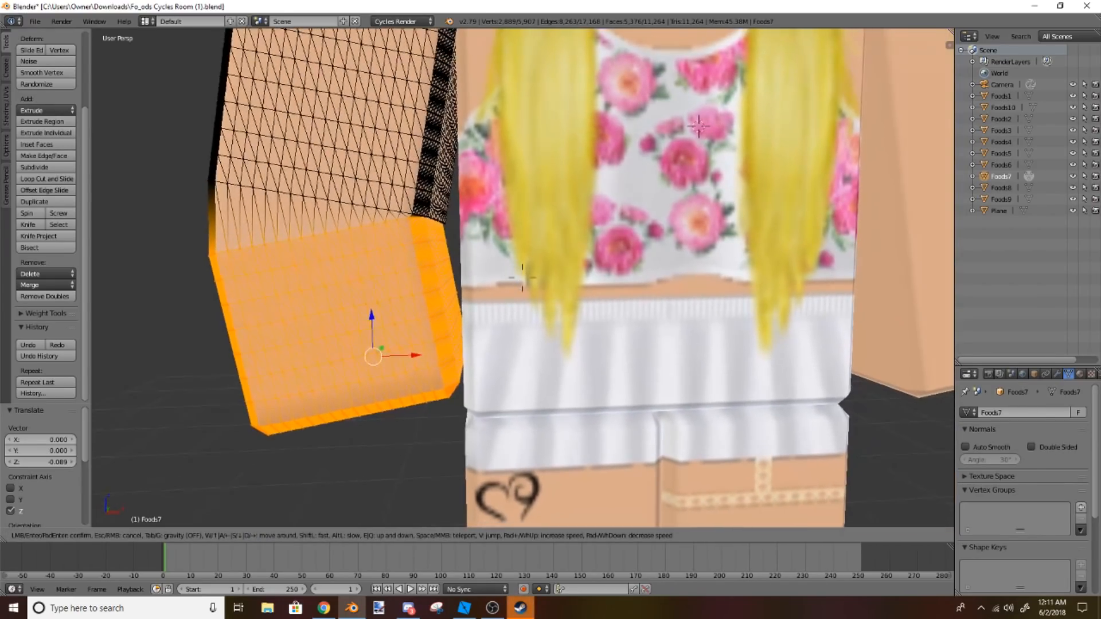
key("g")
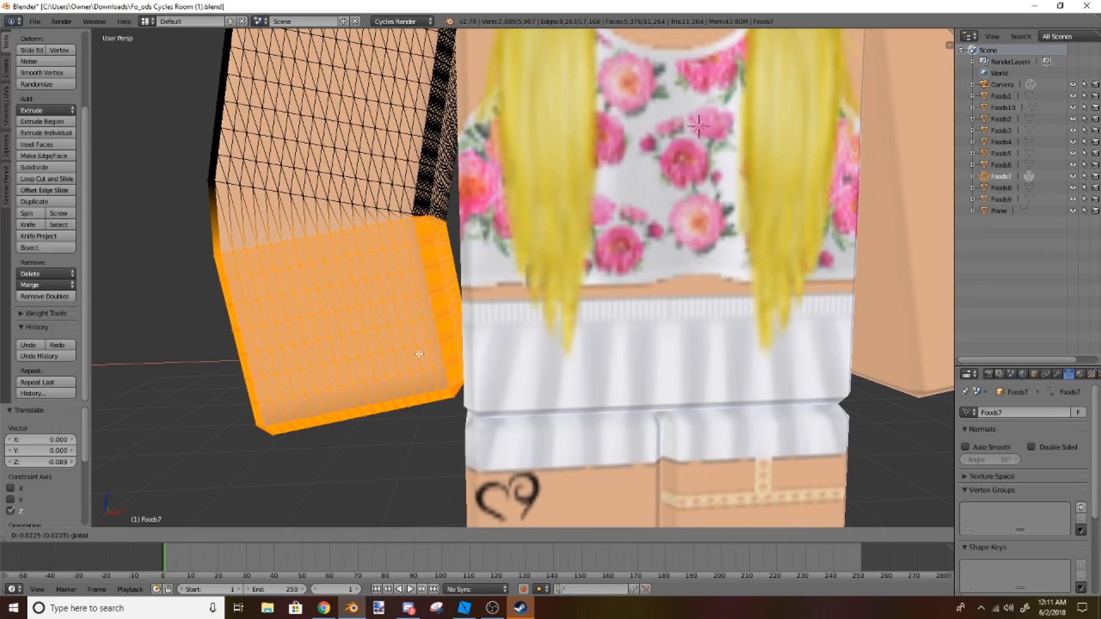
key("x")
left_click(419, 354)
key("shift+f")
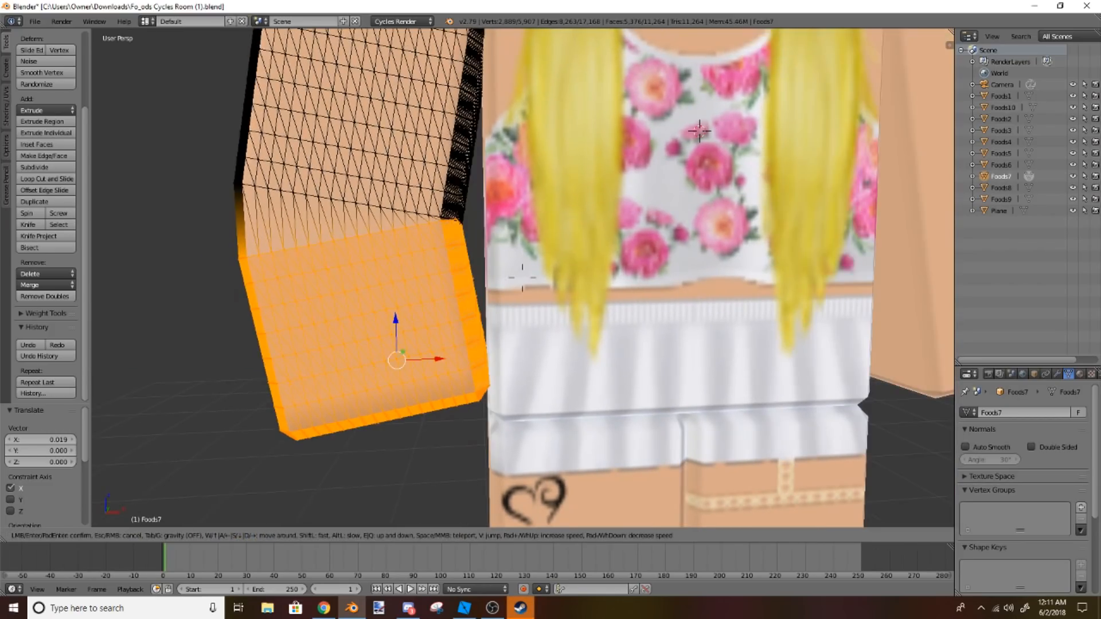
left_click(424, 307)
left_click_drag(397, 319, 398, 321)
Step: Render the scene as a still image and inspect the bent arm on the finished character
key("shift+f")
key("w")
key("s")
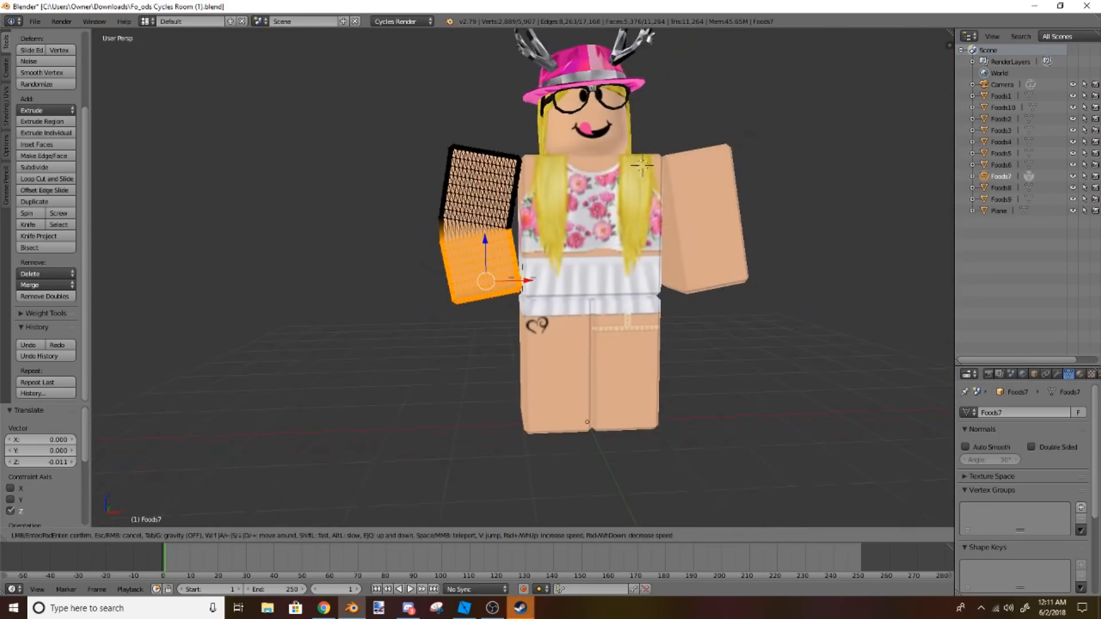
key("Return")
left_click(62, 21)
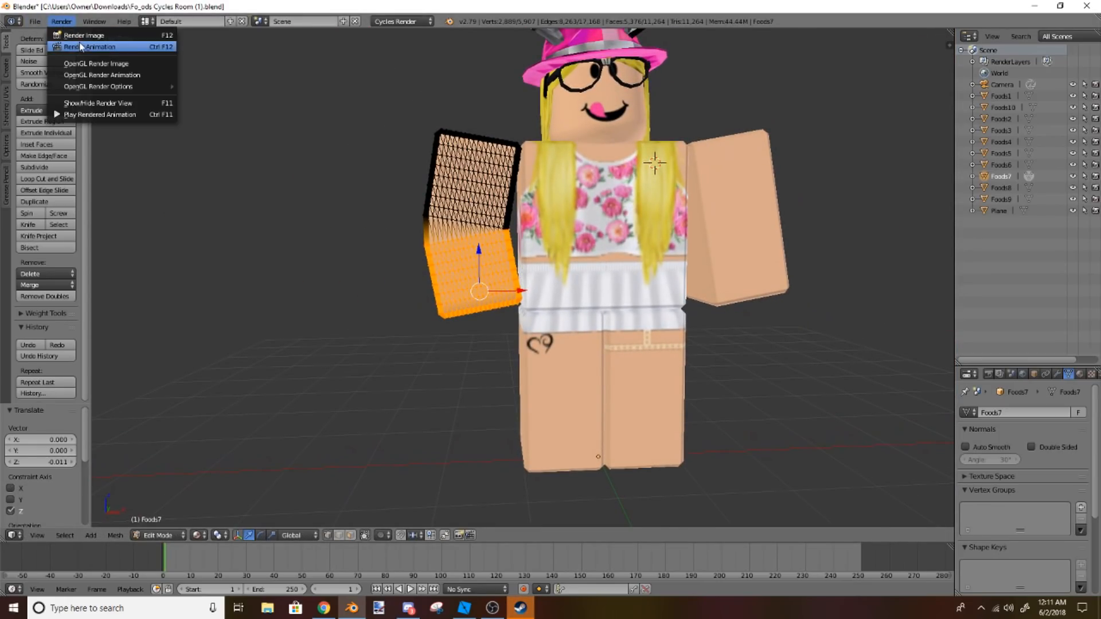
left_click(81, 47)
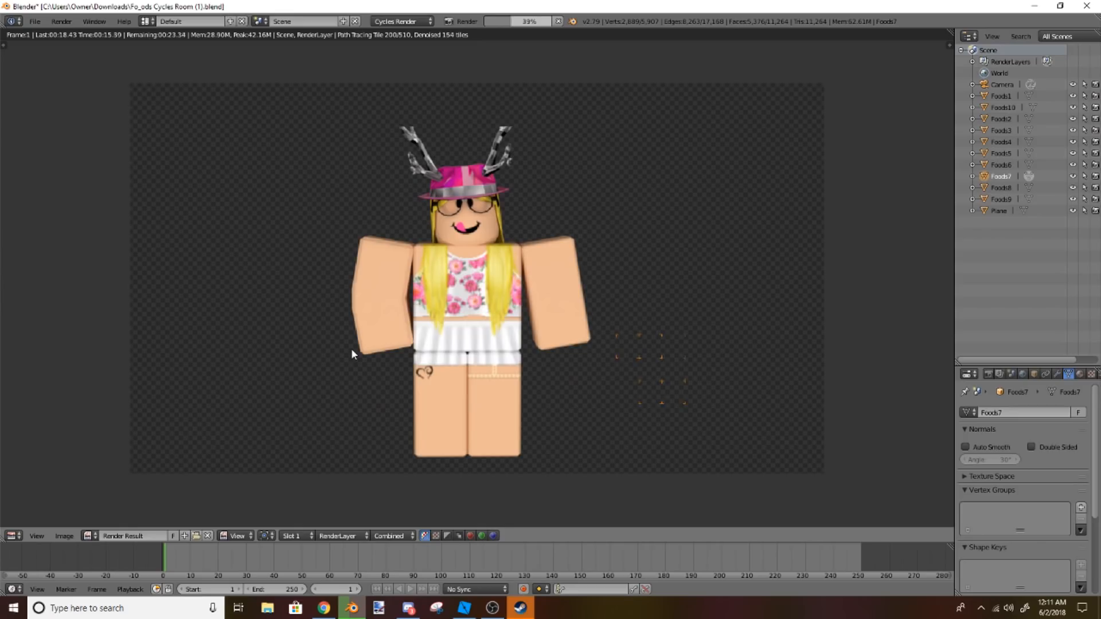
scroll(446, 391, "down", 1)
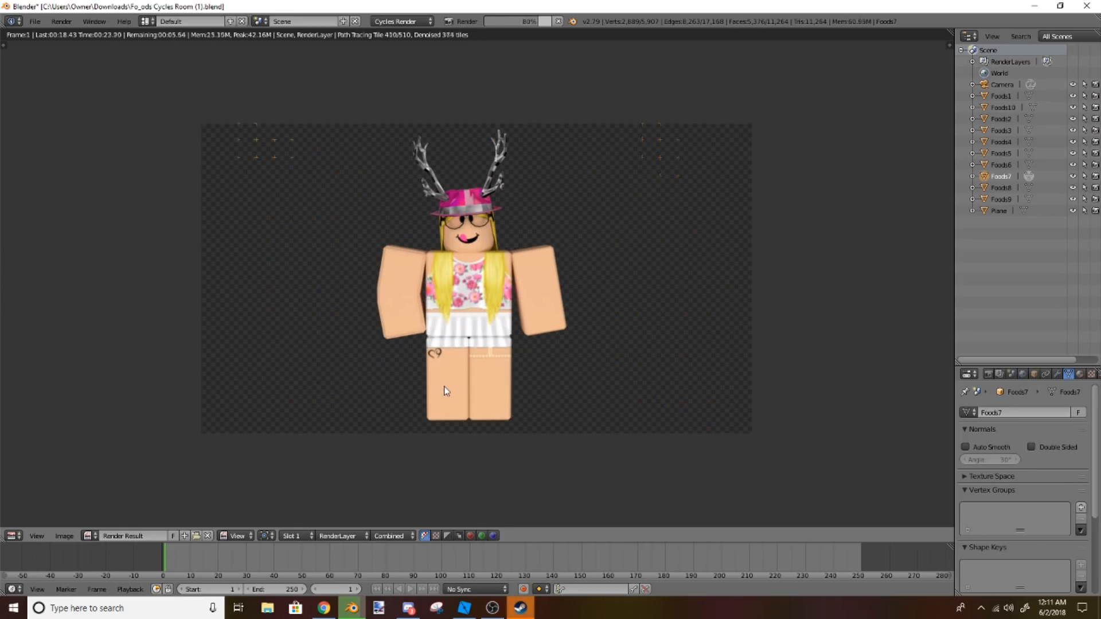
scroll(444, 278, "up", 1)
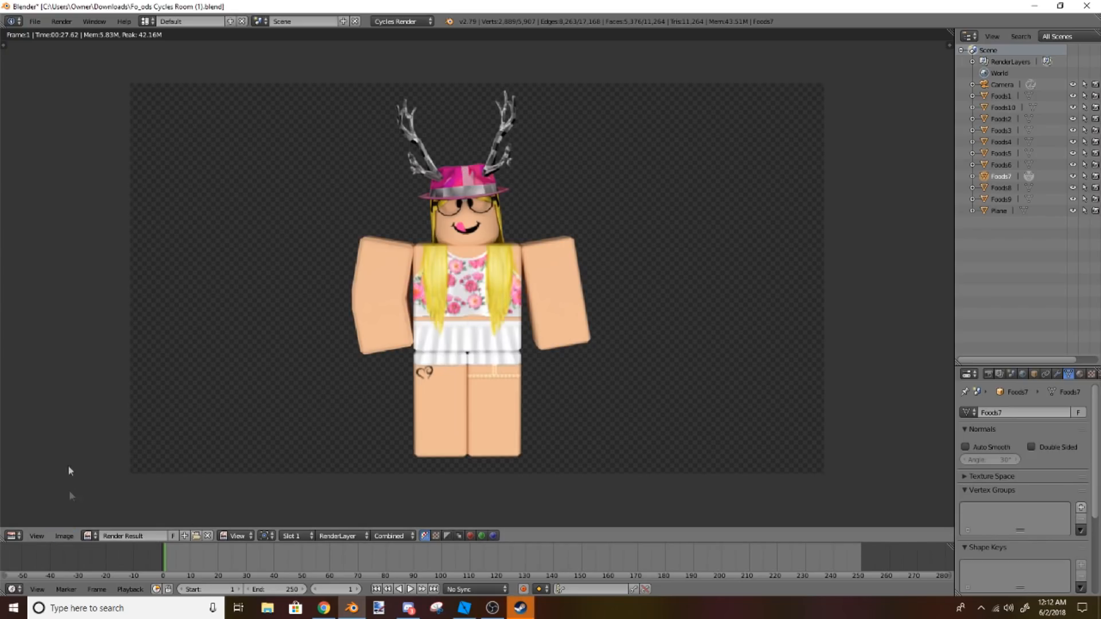
Step: Save the rendered image in the My Music folder as Cycles Room Tutorial.png, keeping the PNG format with RGBA
left_click(70, 537)
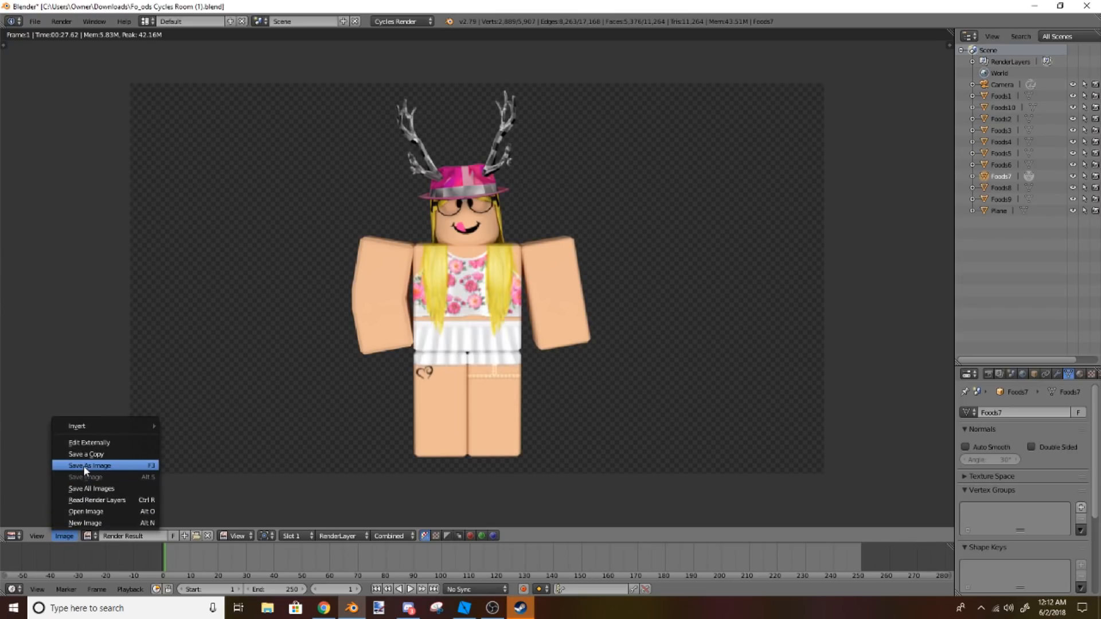
left_click(118, 466)
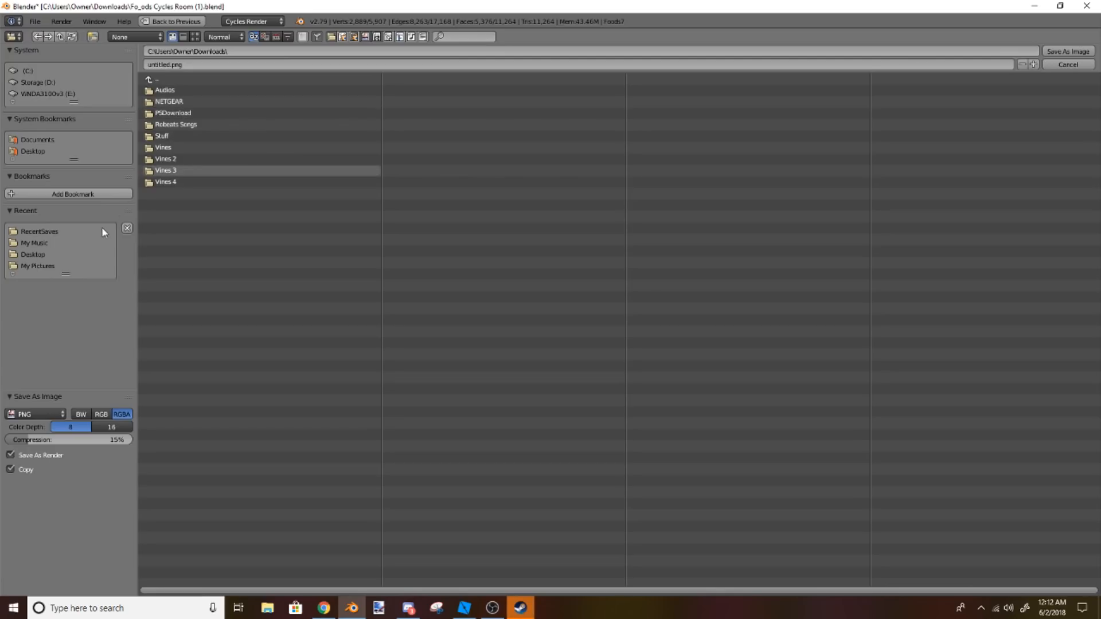
left_click(30, 243)
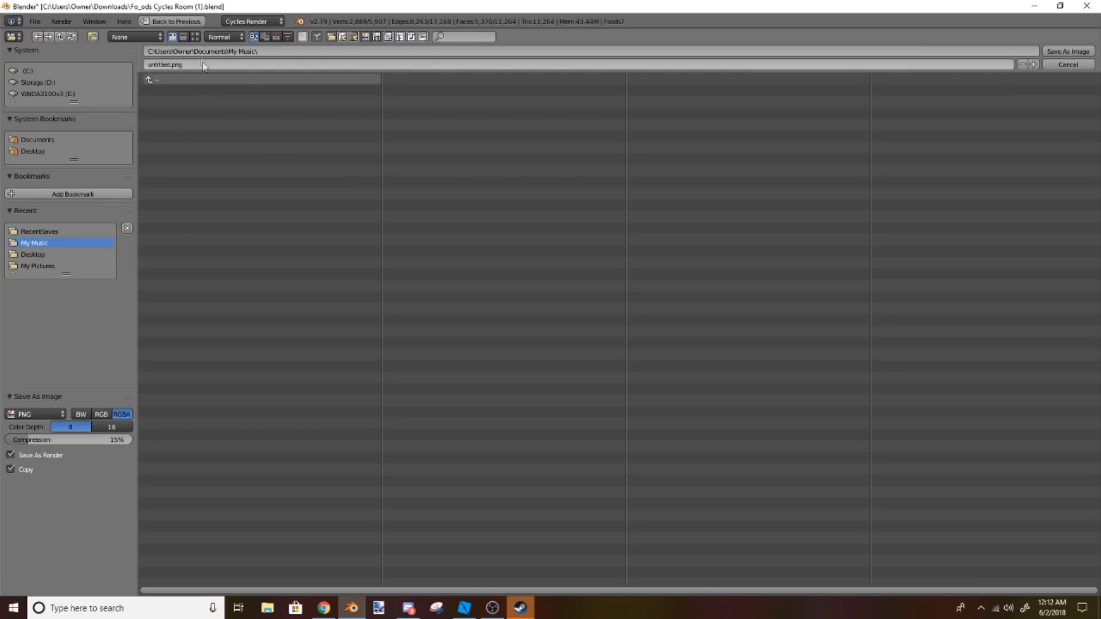
left_click(201, 61)
type("cles Room Tu")
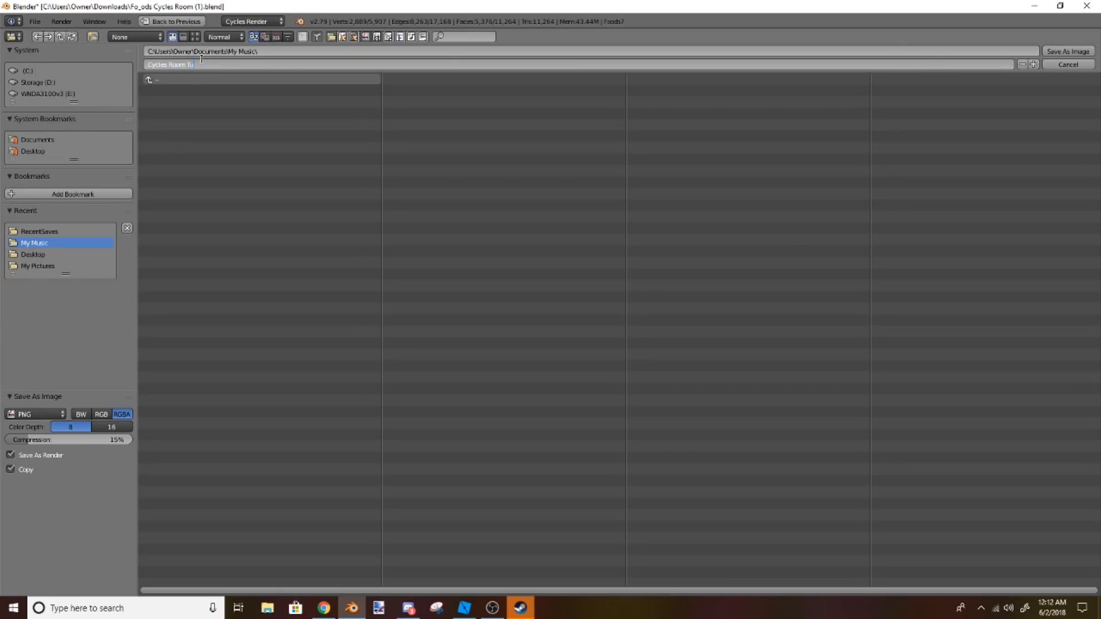
type("ycles Room Tutorial.png")
key("Return")
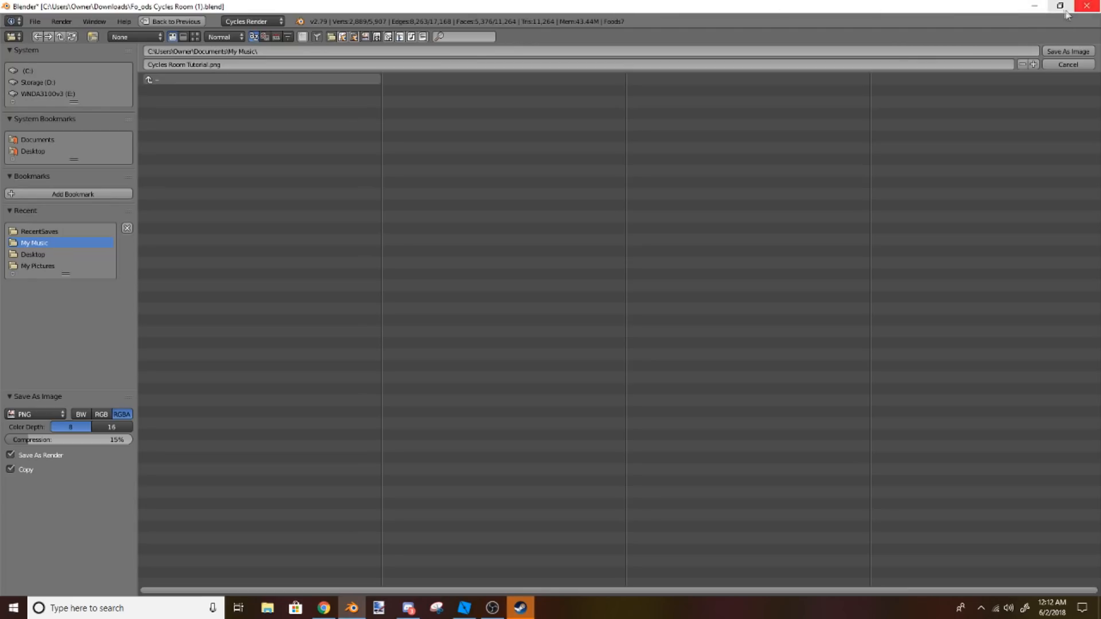
left_click(1060, 52)
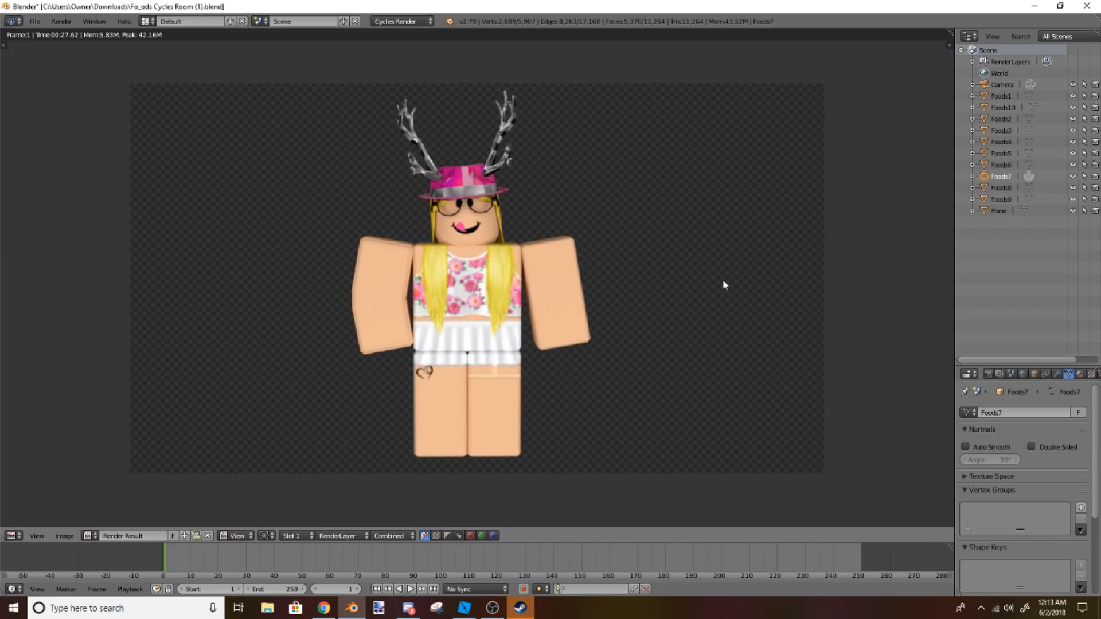
Step: Return from the render result to the 3D view and switch the bent arm from Edit Mode to Object Mode
left_click(13, 536)
left_click(45, 523)
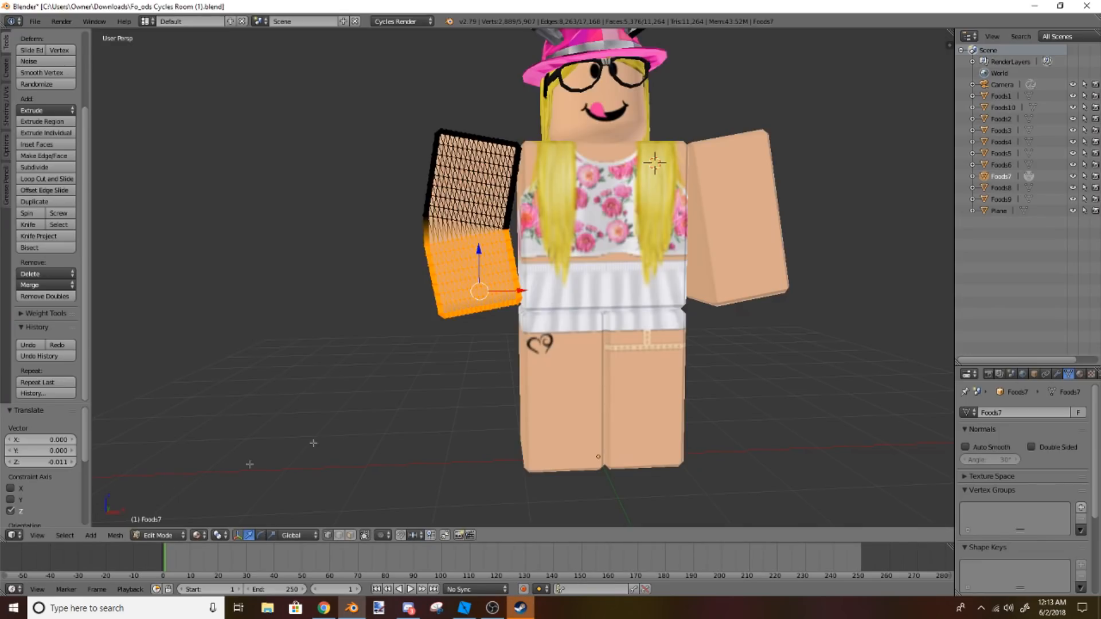
left_click(160, 535)
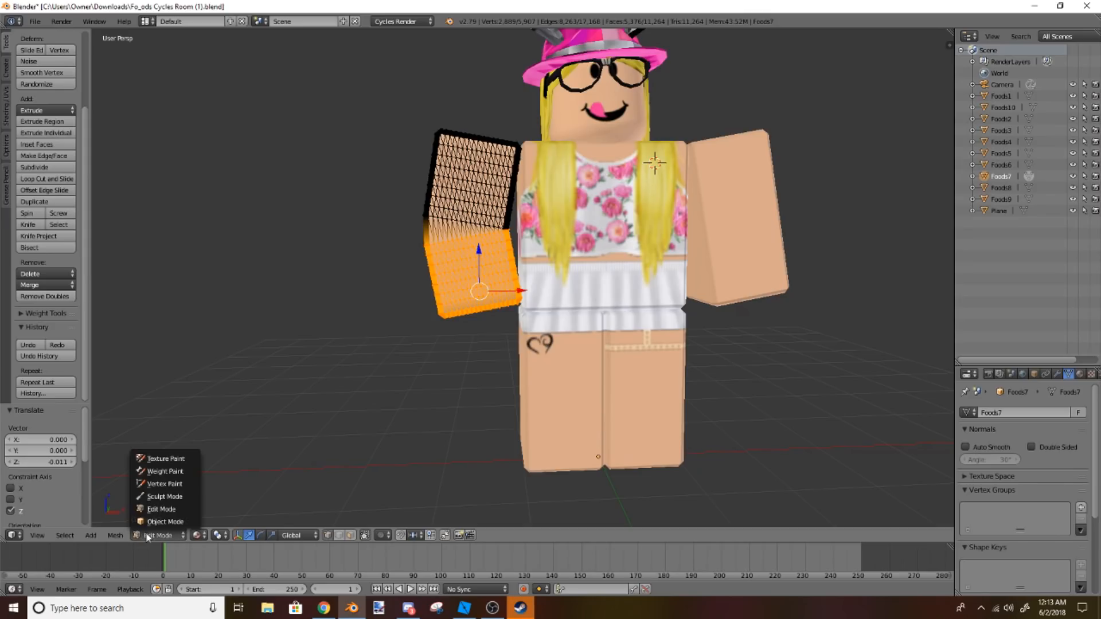
left_click(172, 522)
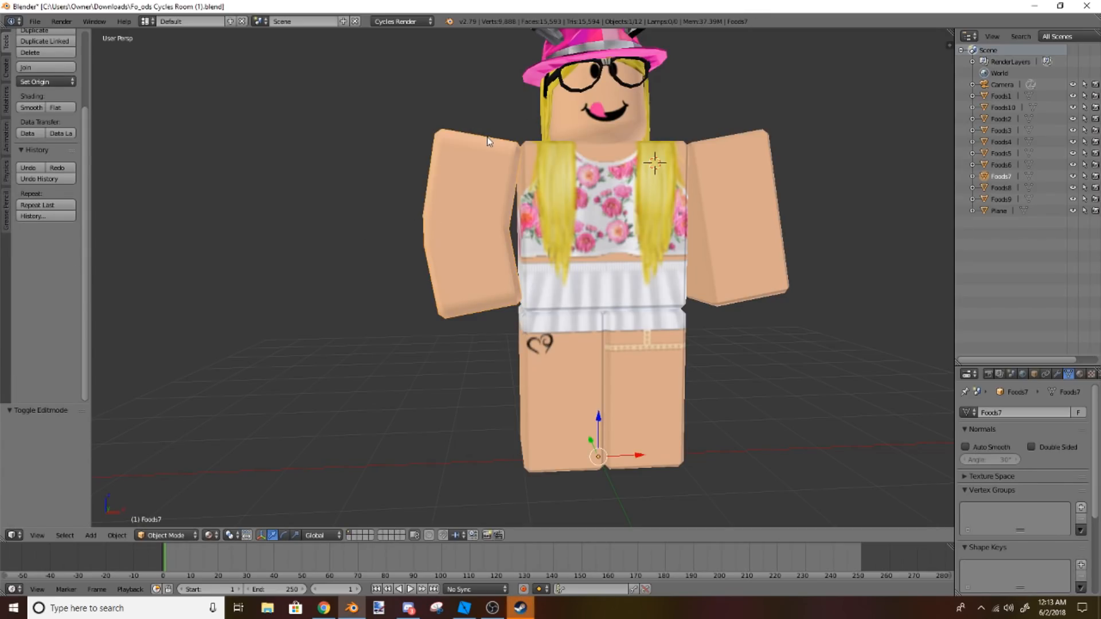
Step: Duplicate the bent arm, place the copy about 1 unit away along negative X beside the original, and undo the duplication
key("shift+d")
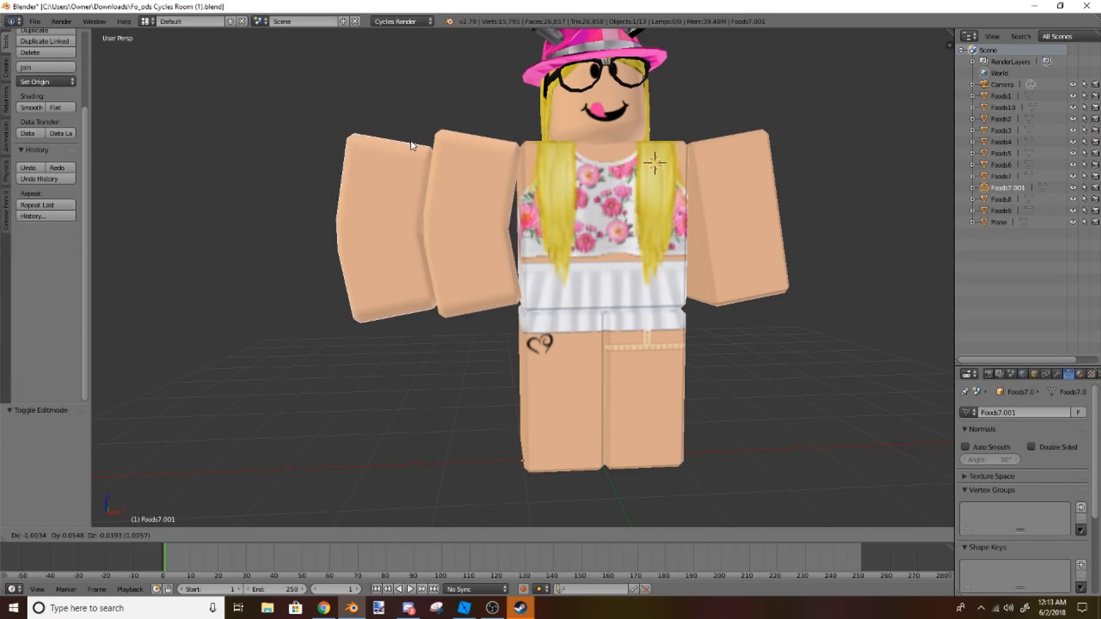
left_click(401, 142)
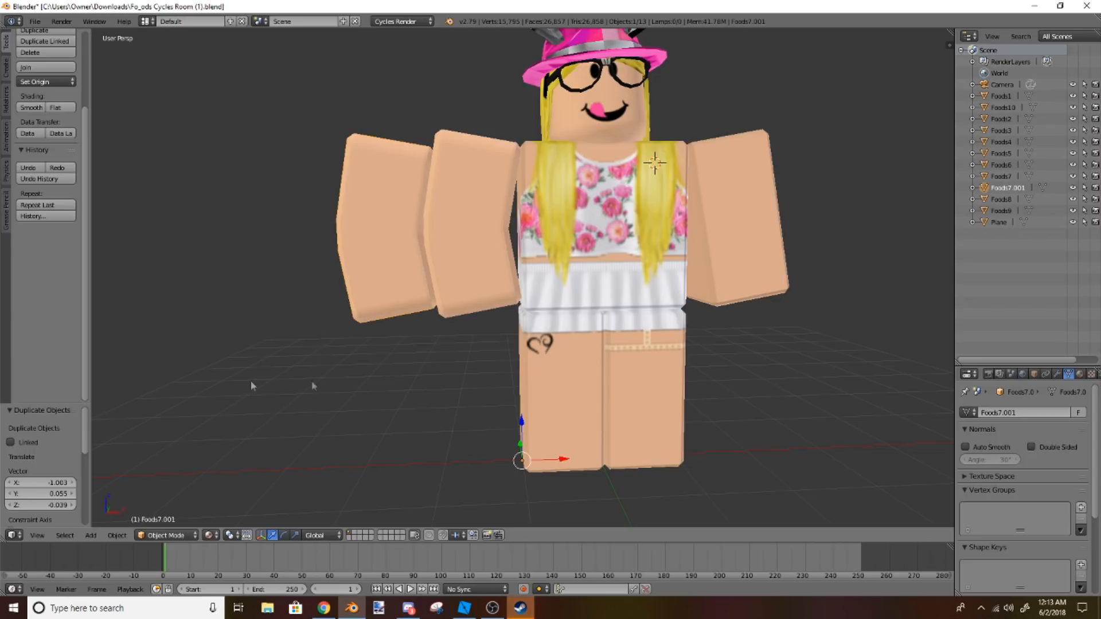
left_click(28, 167)
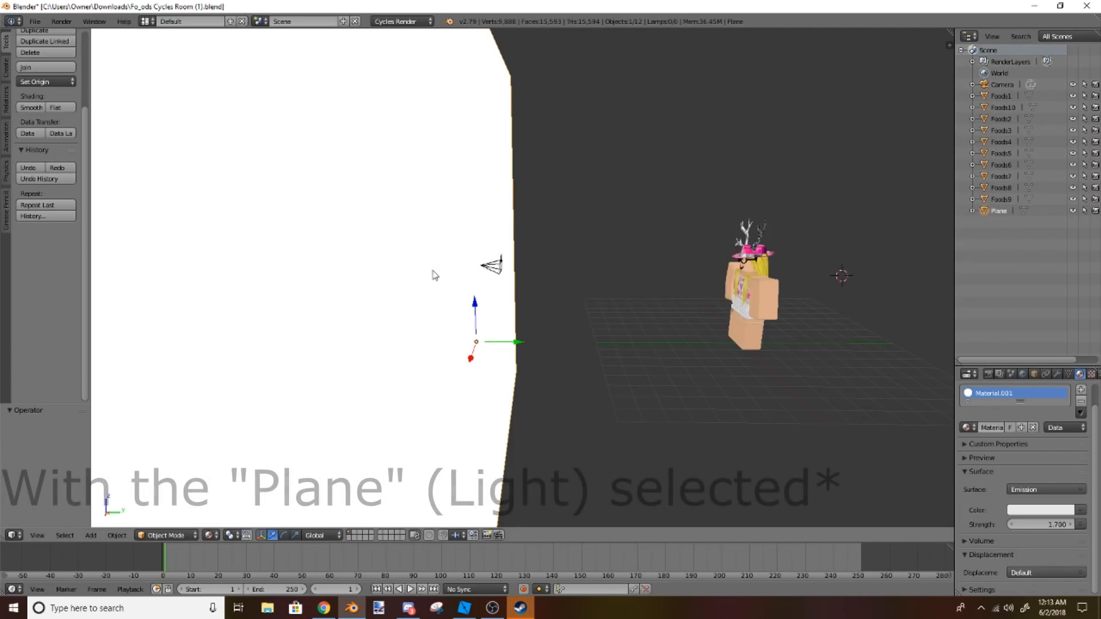
Step: Open the light plane's material settings and set its emission strength to 0.300
left_click(1068, 373)
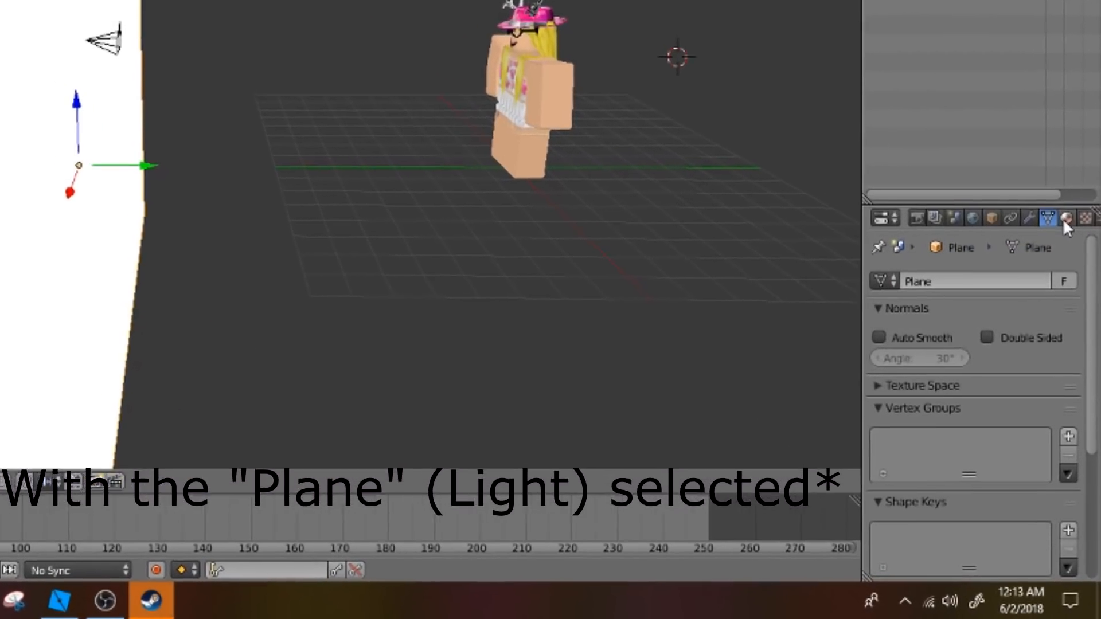
left_click(1072, 292)
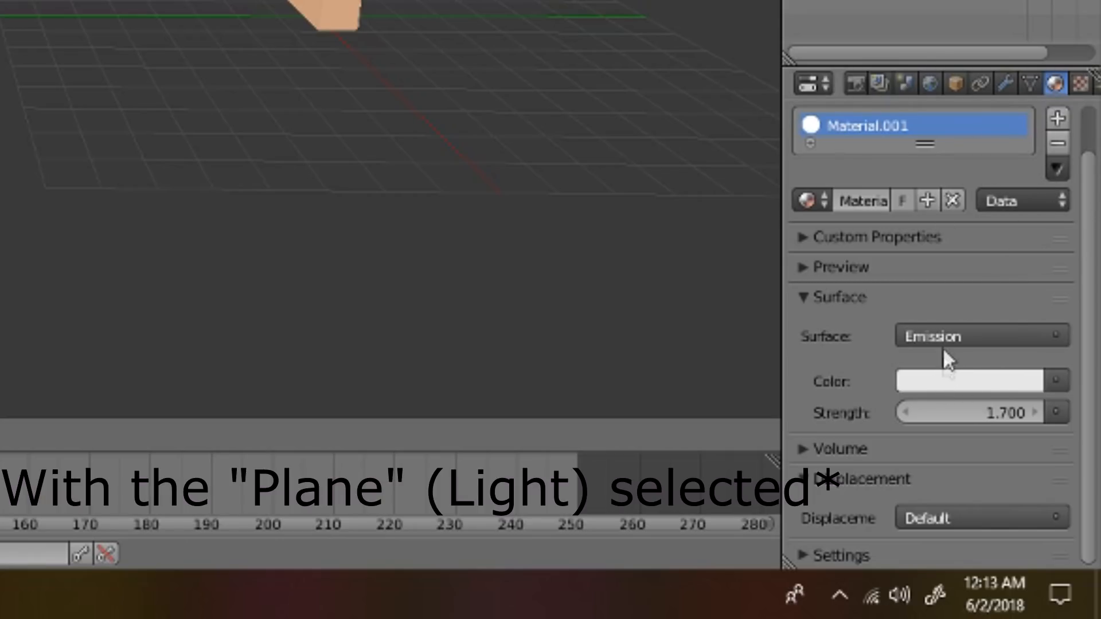
left_click(840, 297)
left_click(826, 297)
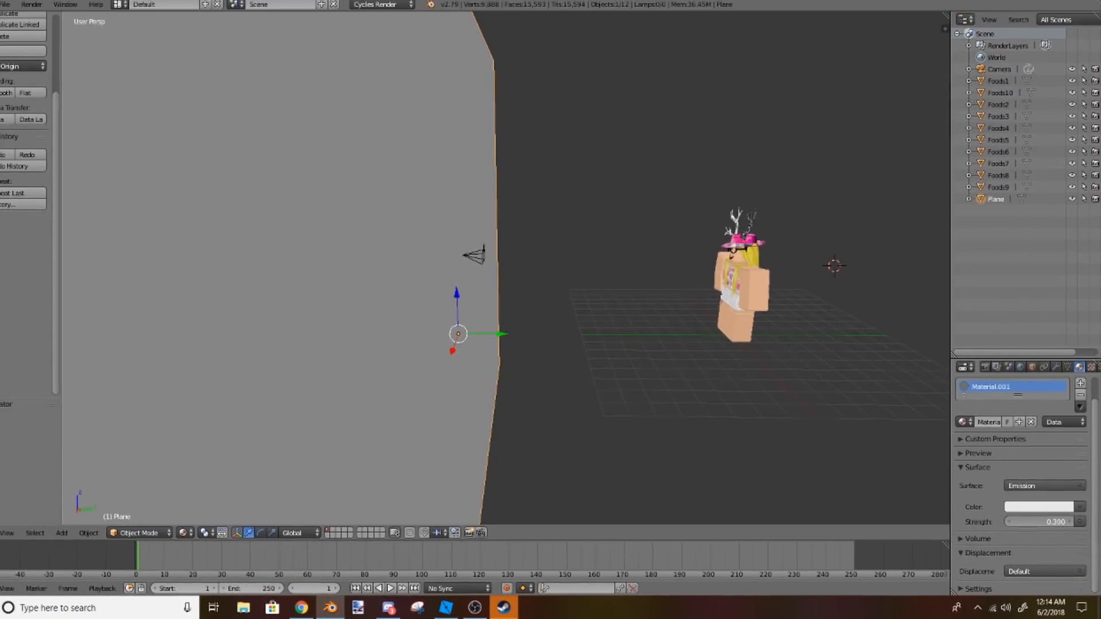
Step: Start a test render of the character with the dimmed light, inspect the lighting, and stop the render partway
left_click(63, 25)
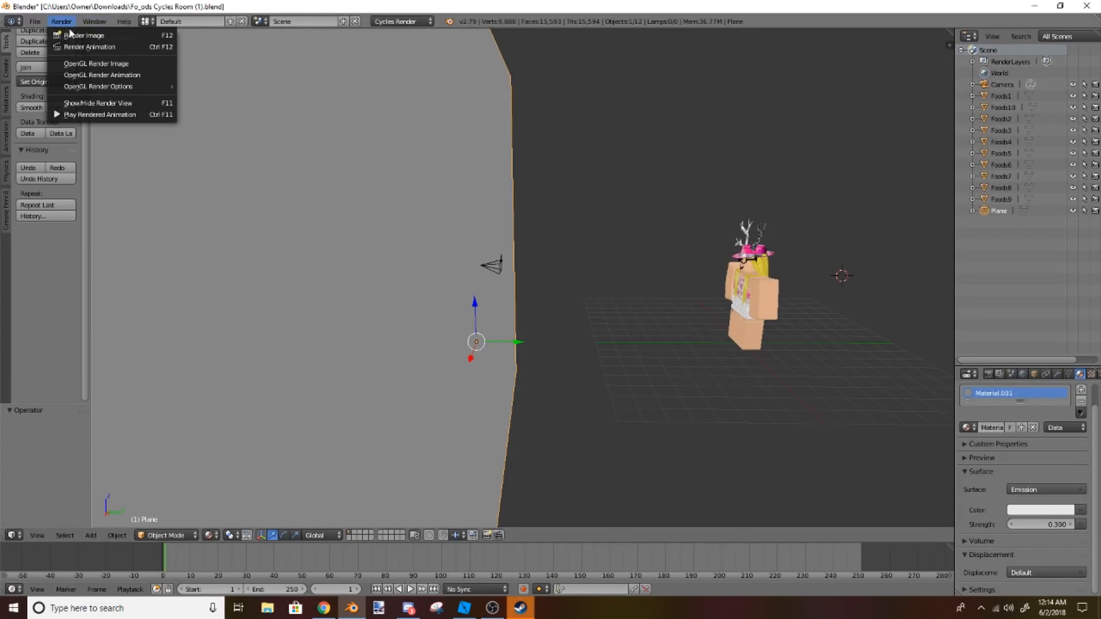
left_click(73, 36)
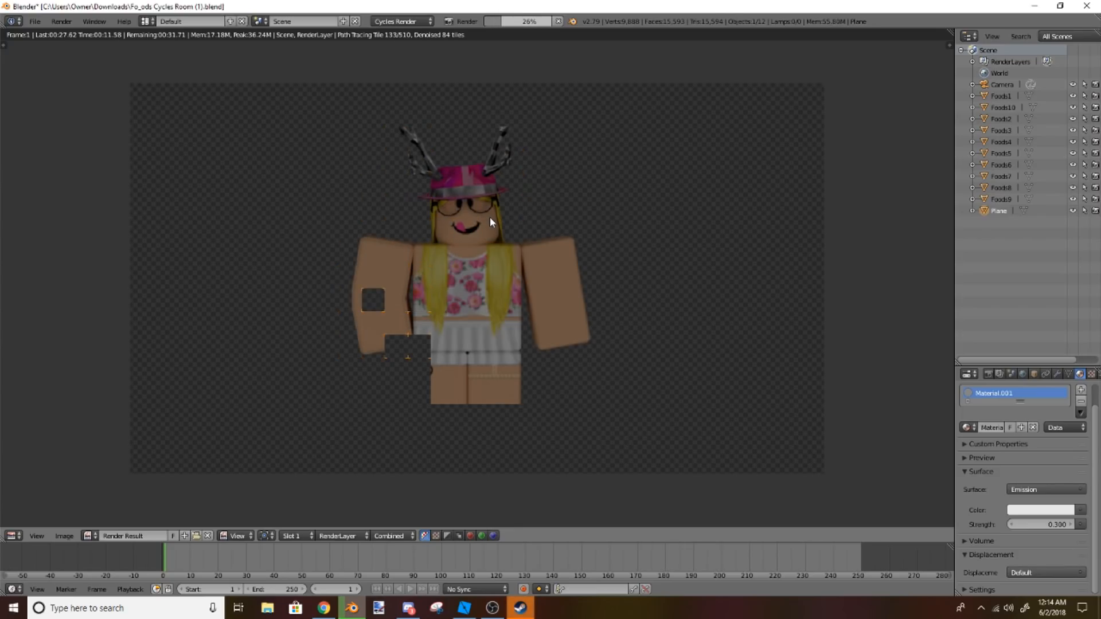
left_click(558, 22)
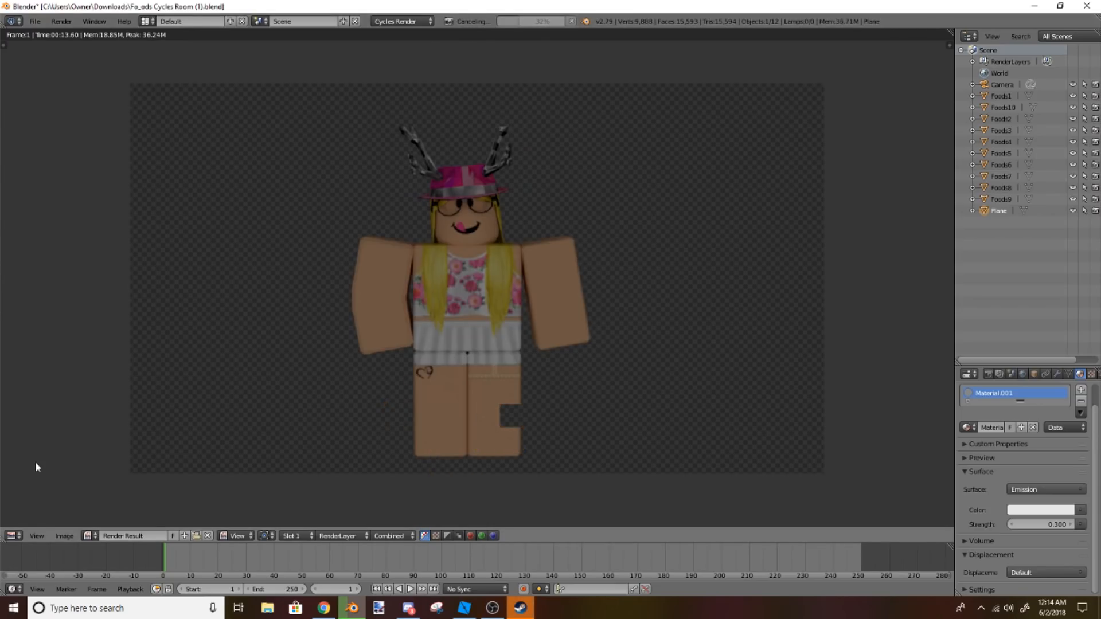
Step: Return to the 3D view and restore the light plane's emission strength to 1.700
left_click(13, 536)
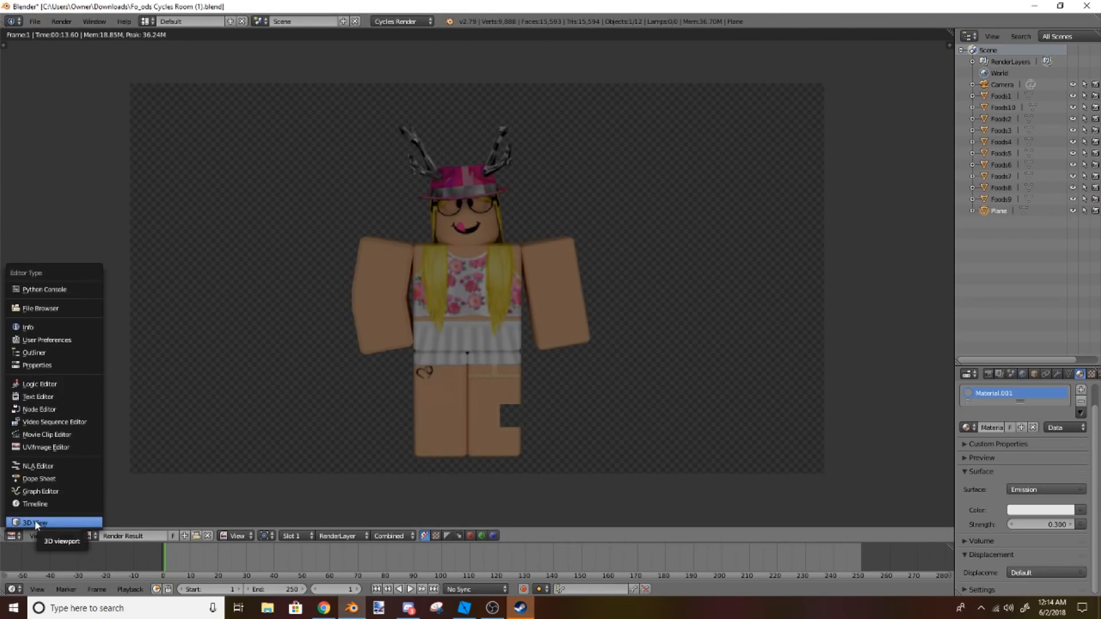
left_click(35, 522)
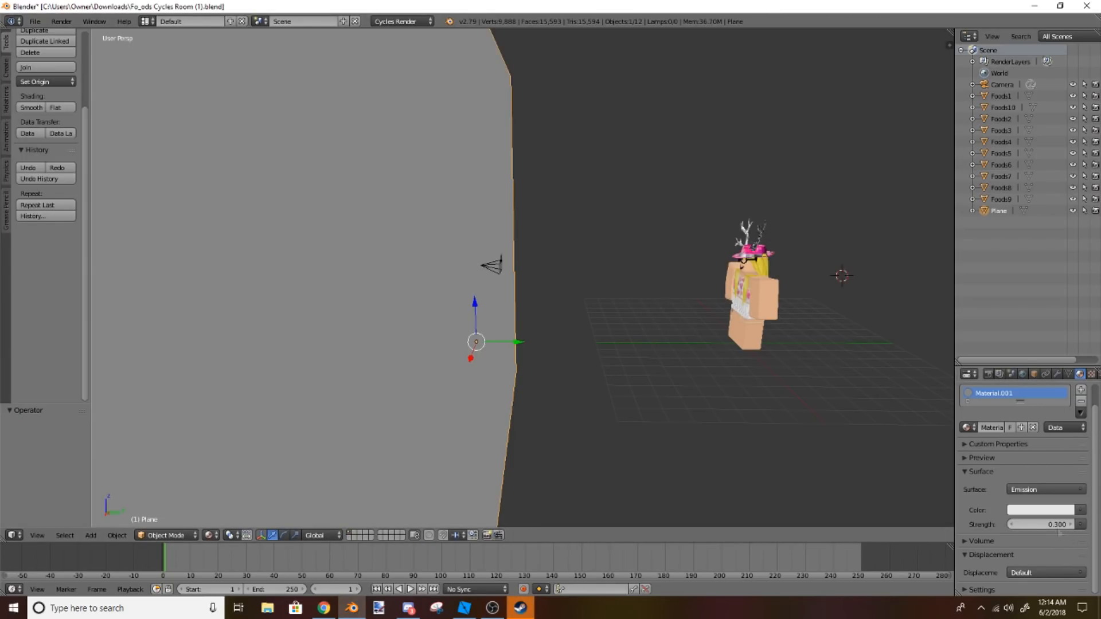
left_click_drag(1063, 528, 1070, 528)
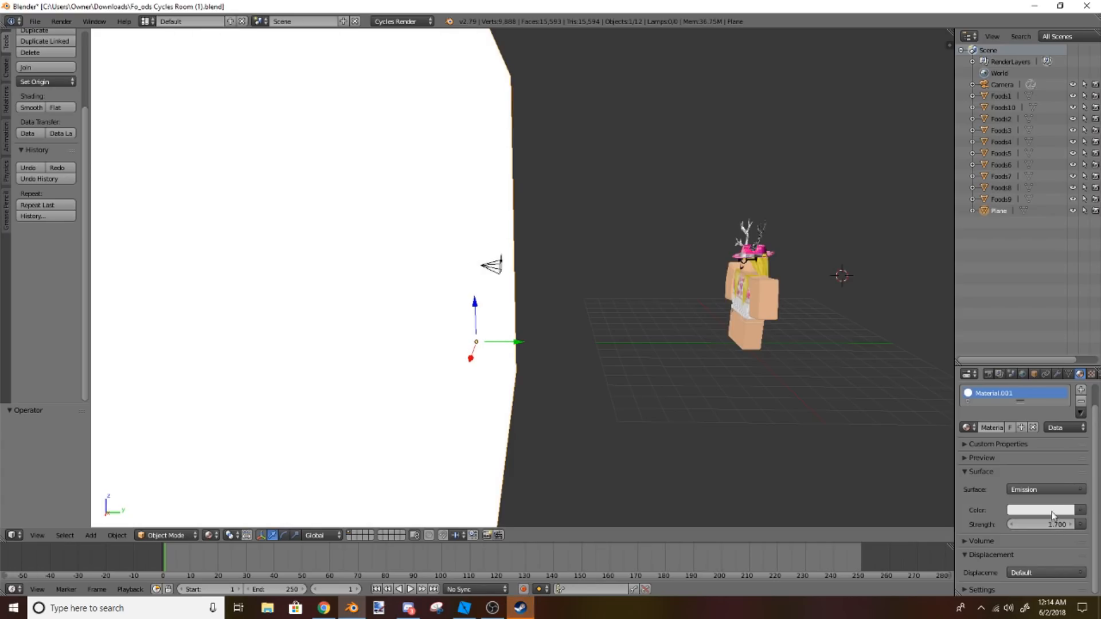
Step: Change the light plane's emission color to light blue
left_click(1035, 511)
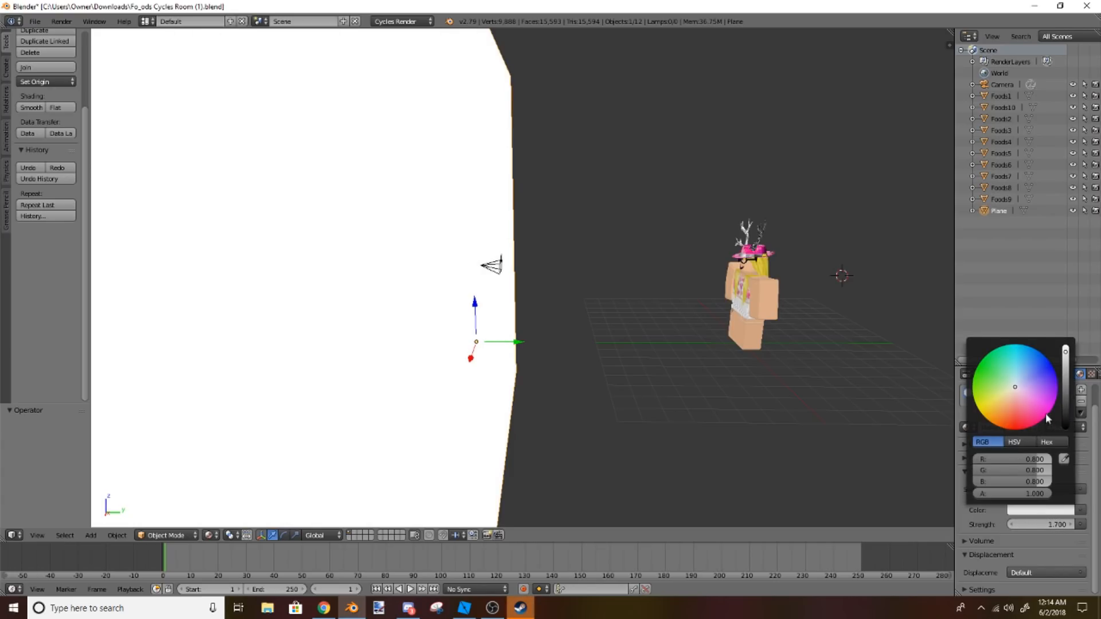
left_click(1031, 392)
left_click_drag(1031, 392, 1025, 365)
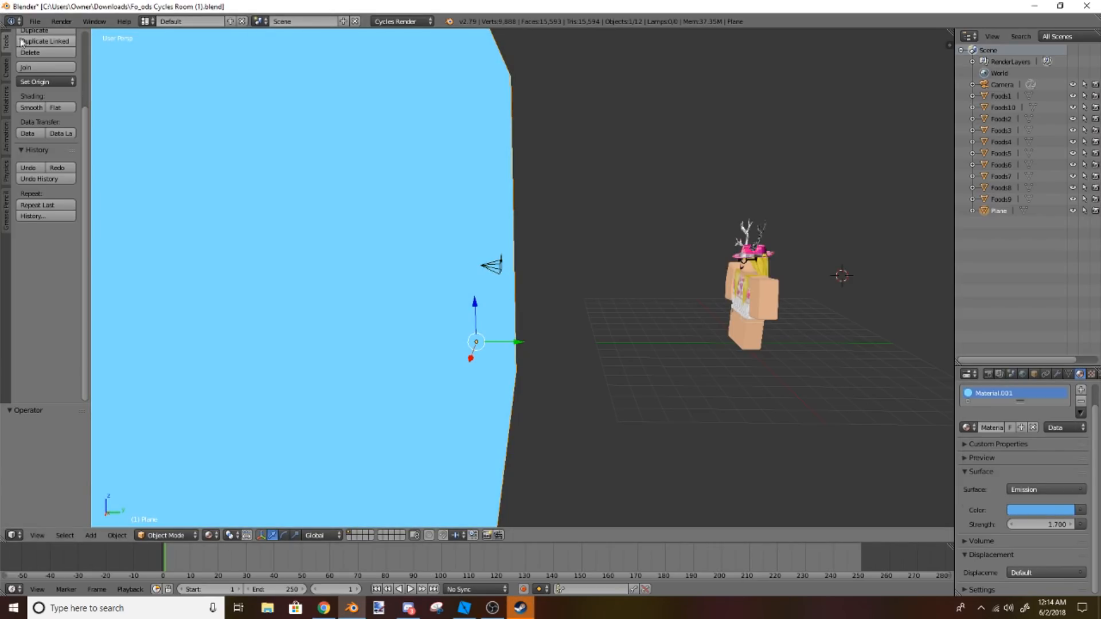
Step: Start a test render with the blue light, inspect its tint on the character, and stop the render partway
left_click(62, 22)
left_click(77, 36)
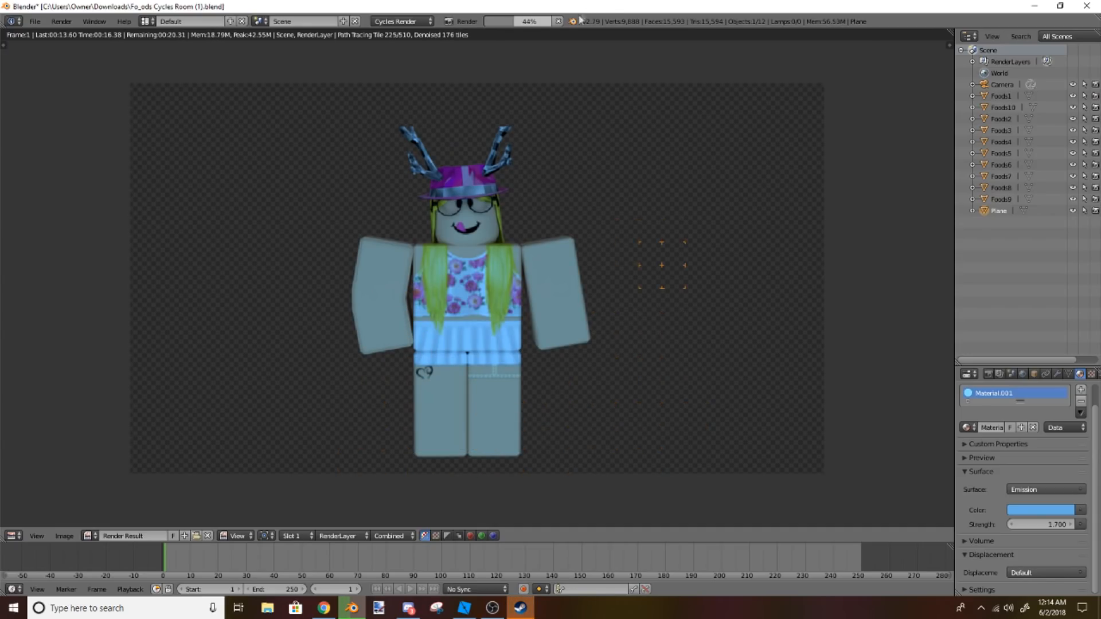
left_click(558, 21)
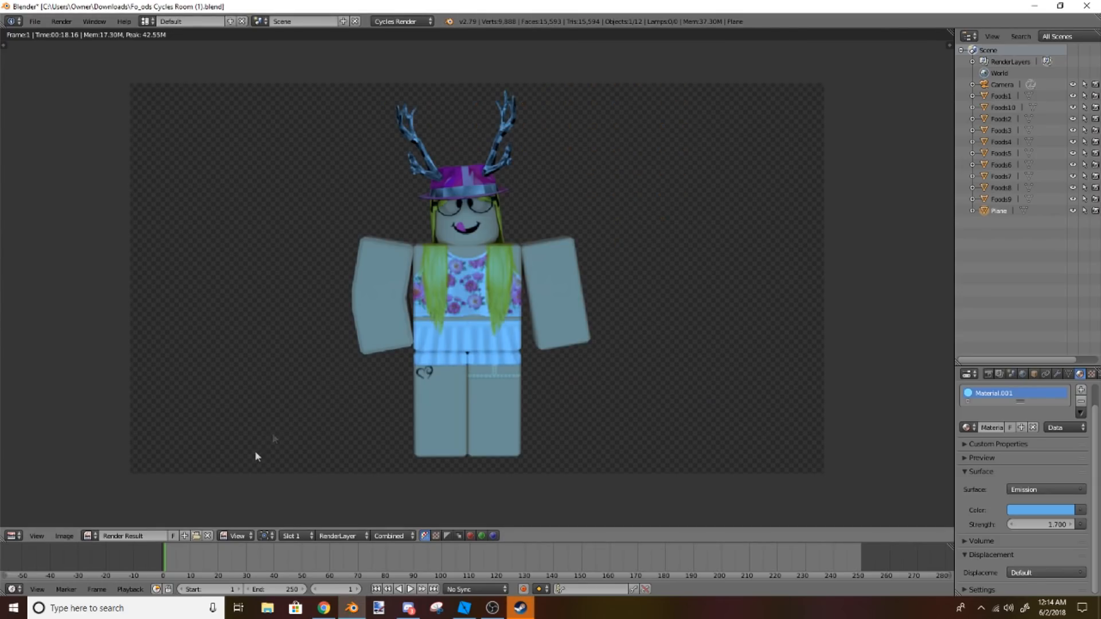
Step: Return to the 3D view and undo the light plane's blue emission color
left_click(14, 536)
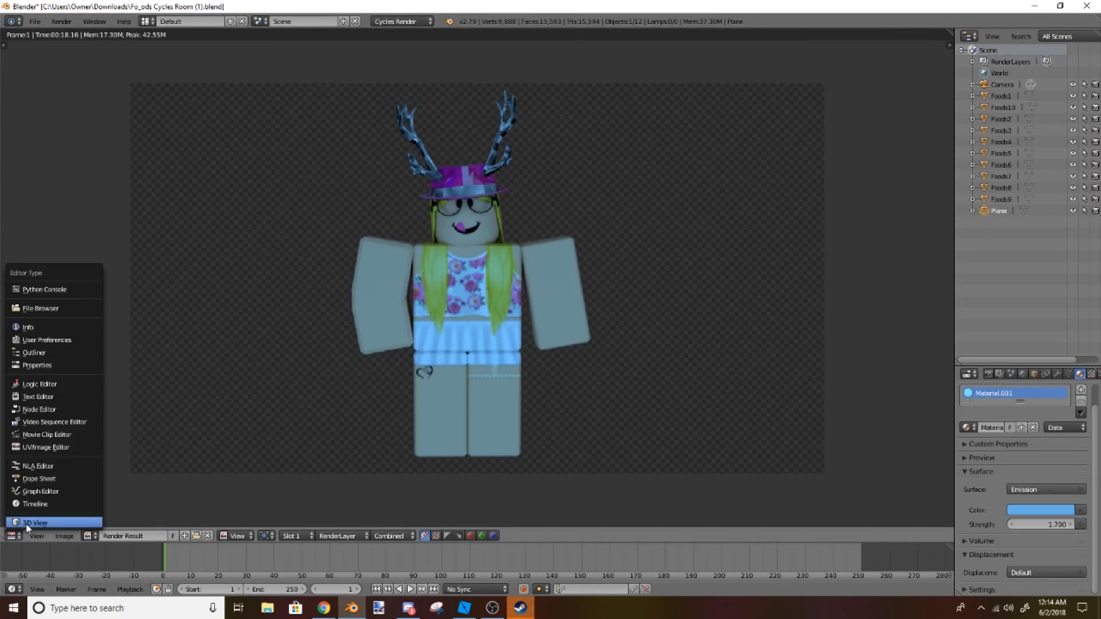
left_click(26, 523)
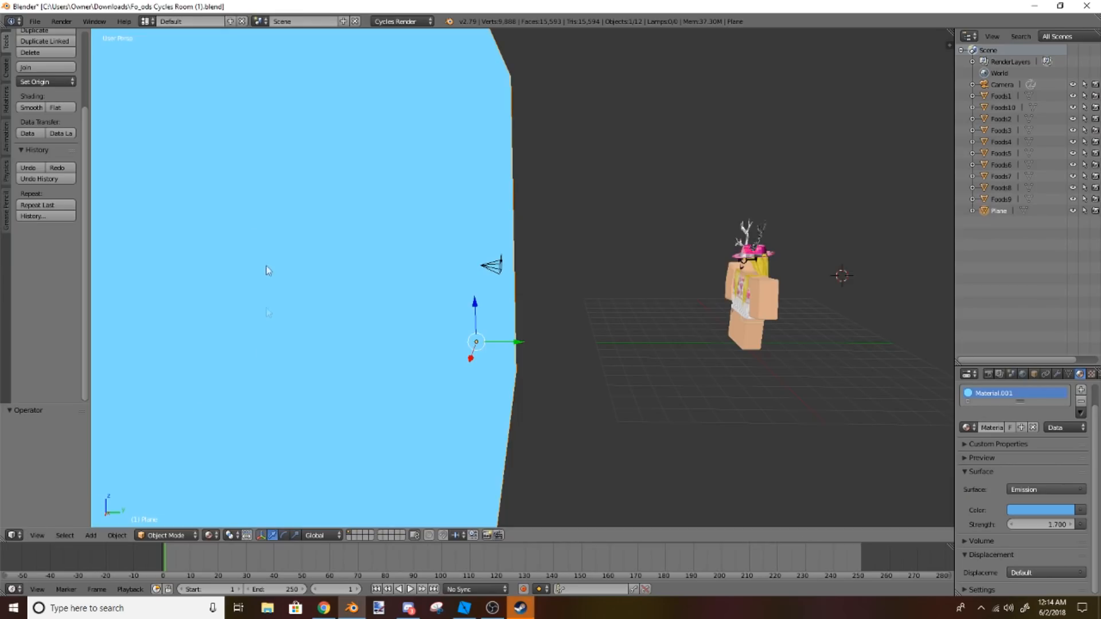
left_click(40, 167)
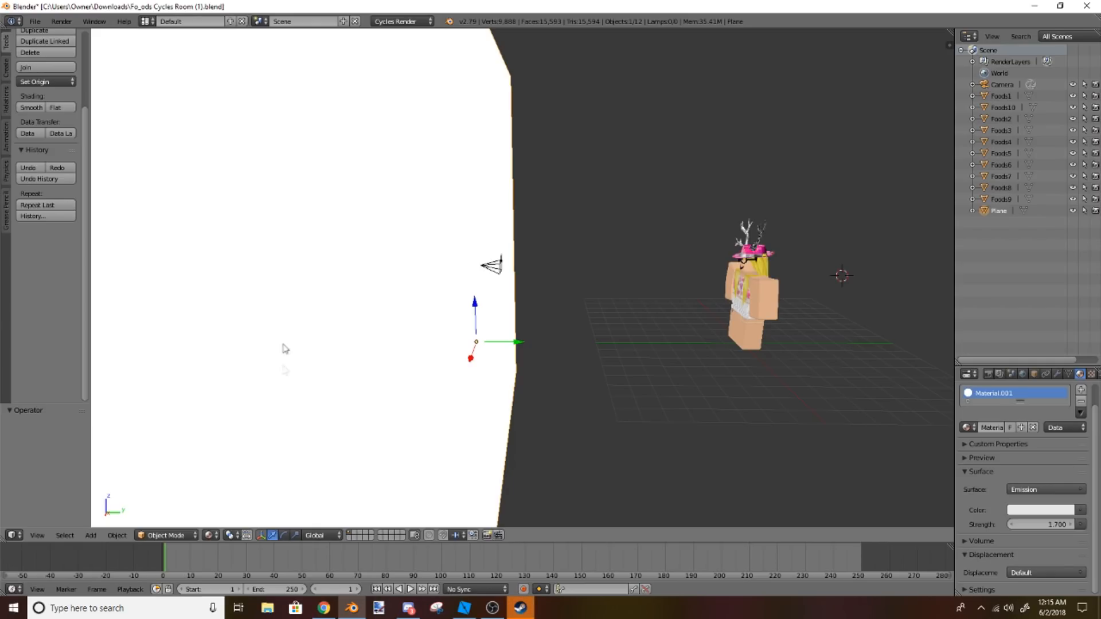
Step: Render the scene as a still image with the white light plane
left_click(61, 22)
left_click(65, 36)
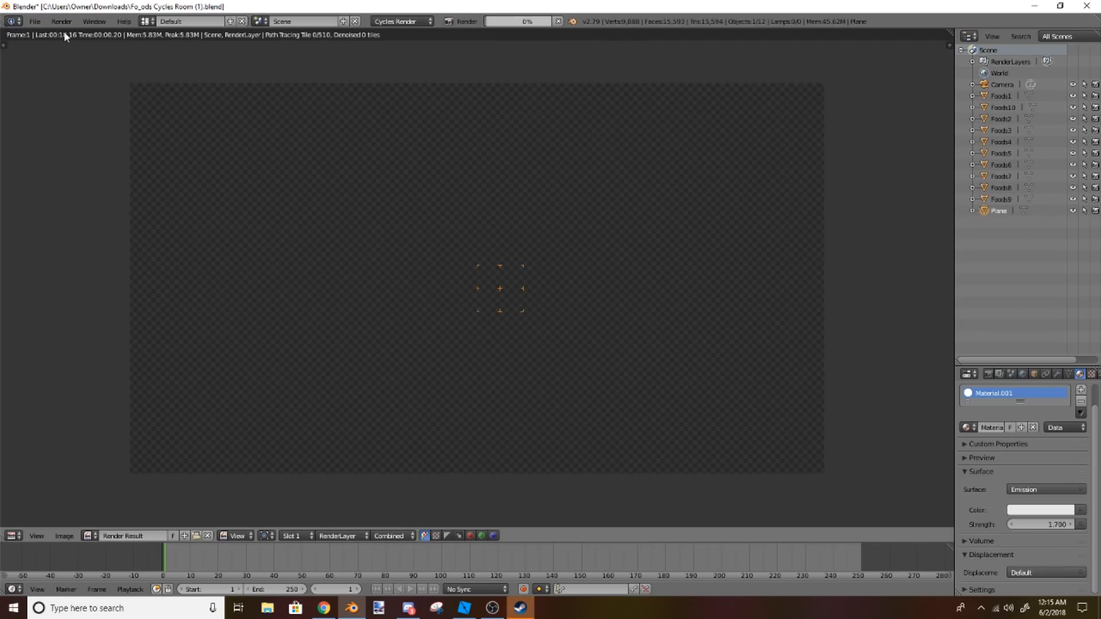